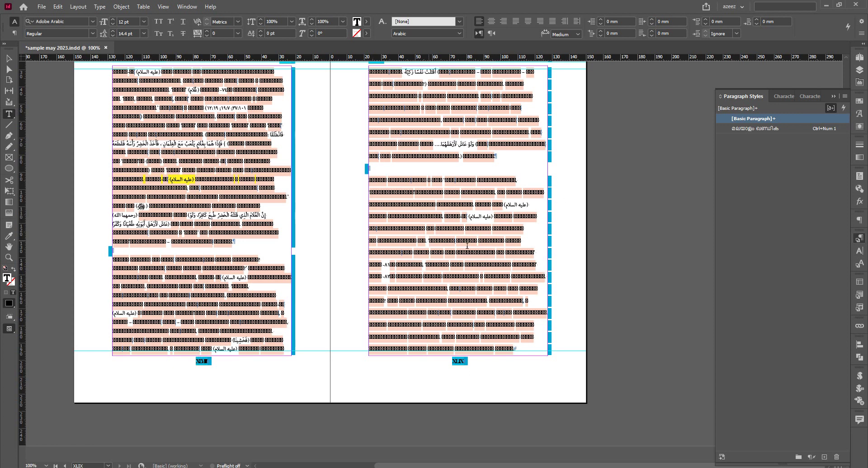
- Apply the മലയാളം ഖണ്ഡിക paragraph style to all text in the story
key(ctrl+a)
click(774, 130)
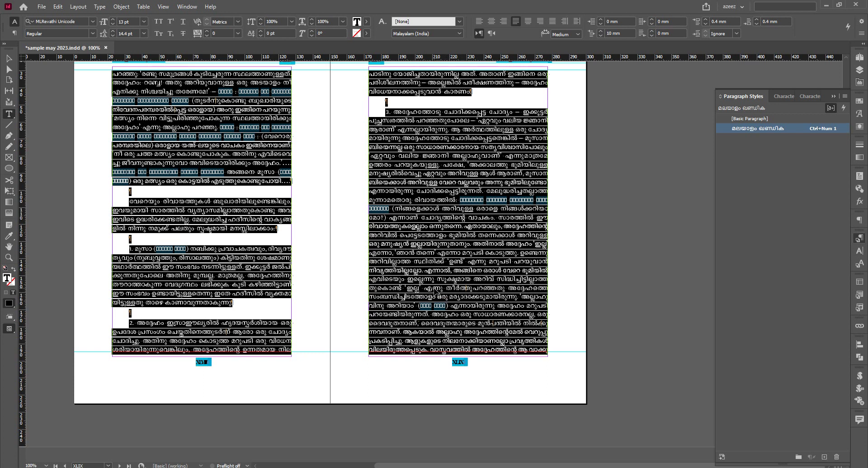
click(459, 294)
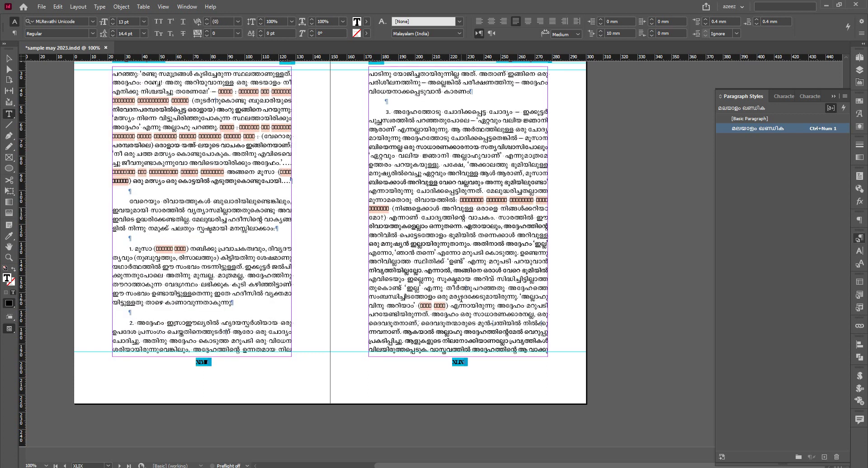
- Set up a GREP find for the parenthesised honorific ﷺ on page XLVII, escaping both brackets as \(ﷺ\)
scroll(461, 298, up, 8)
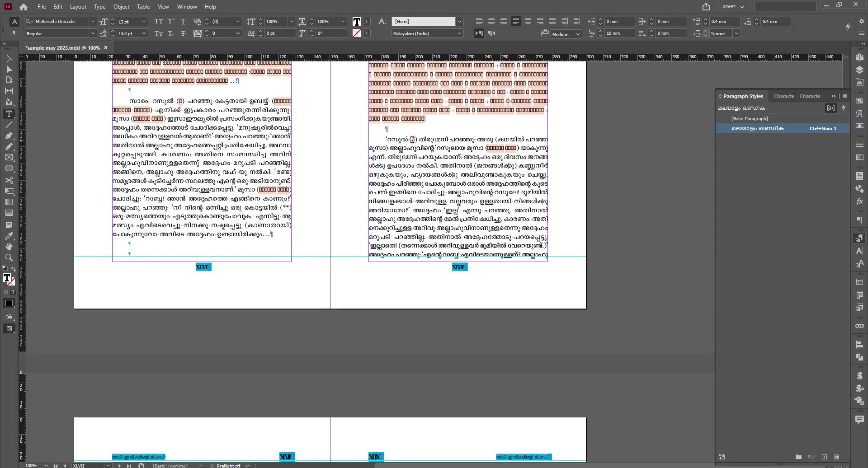
click(513, 167)
key(ctrl+equal)
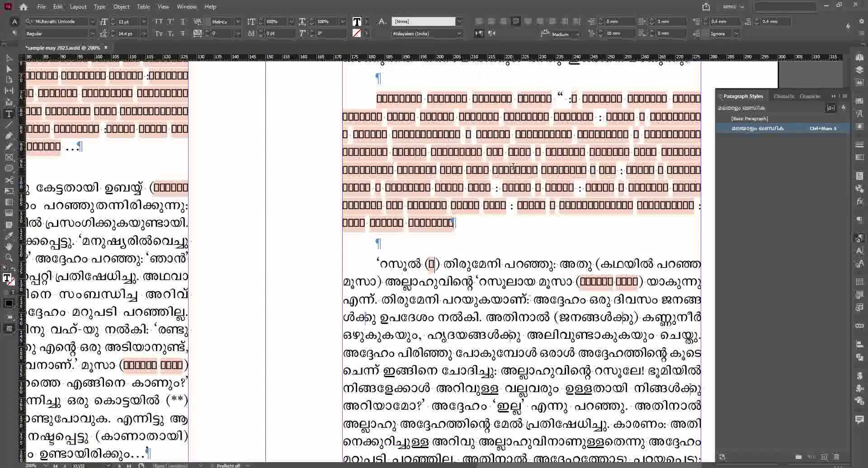
drag(423, 265, 440, 264)
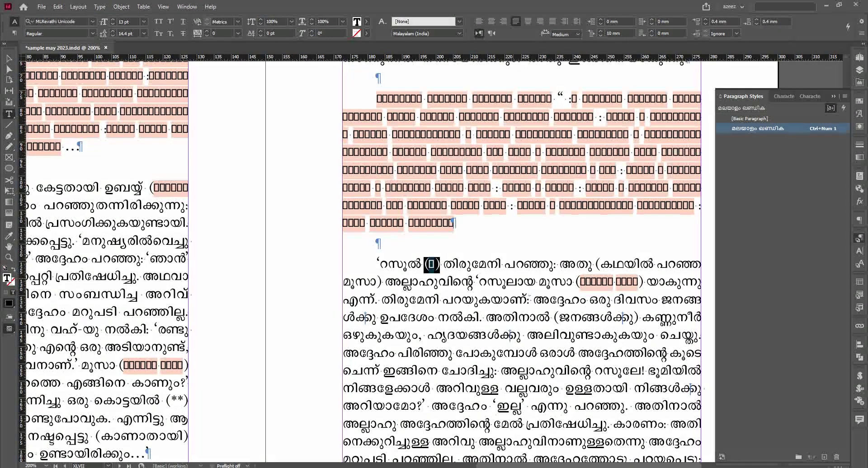
key(ctrl+f)
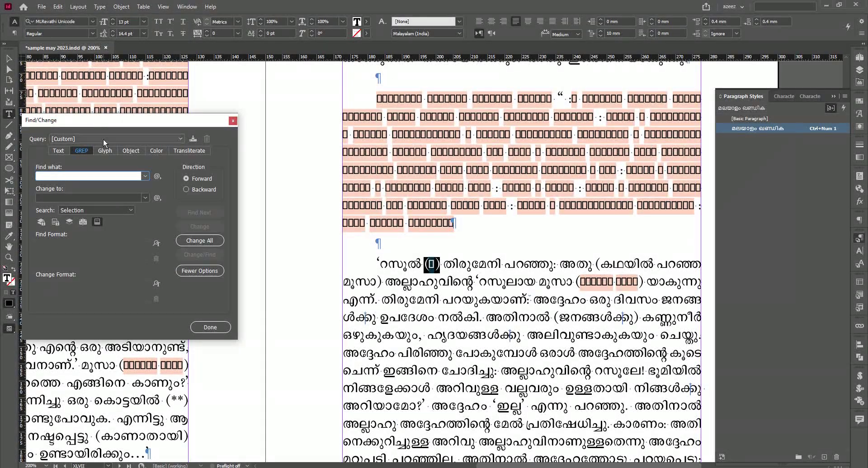
key(ctrl+v)
key(Tab)
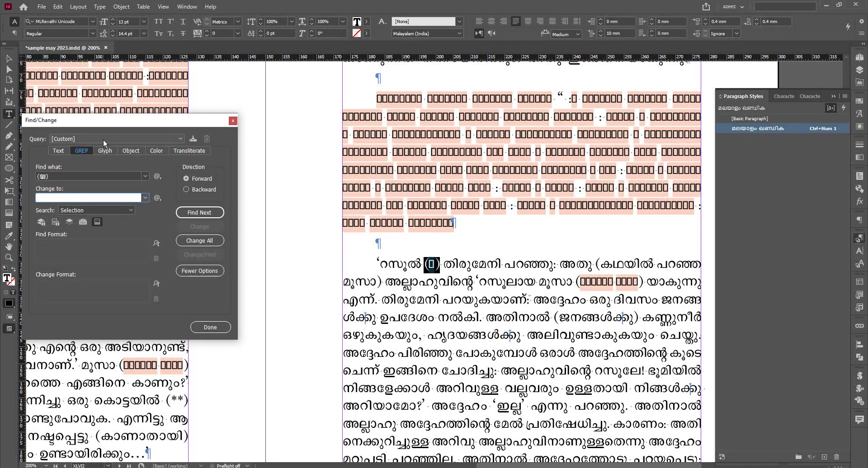
click(39, 177)
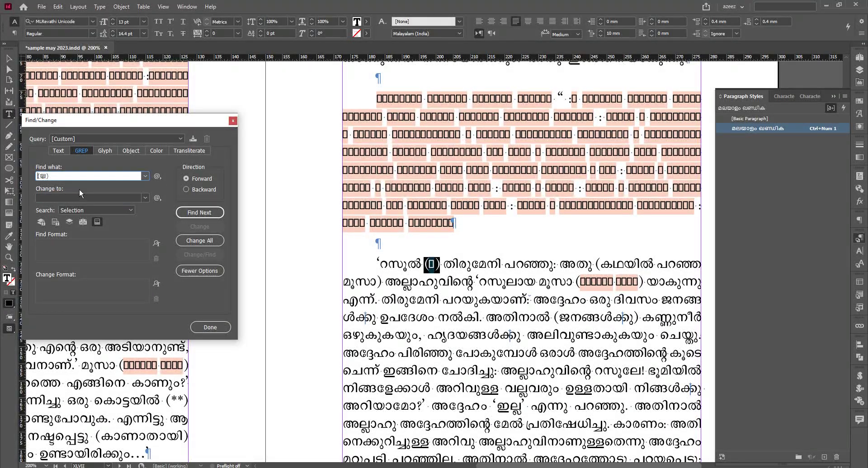
text(\)
click(49, 176)
text(\)
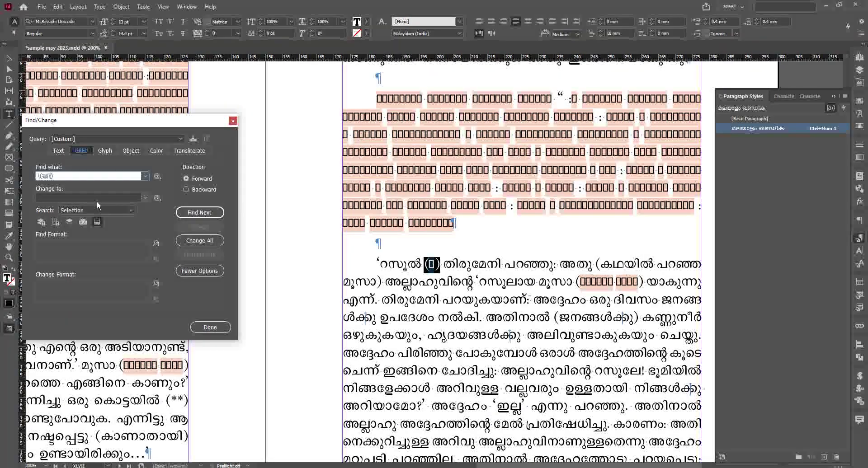
- Replace every match of the ﷺ pattern with (സ) across the whole document
click(91, 200)
click(121, 207)
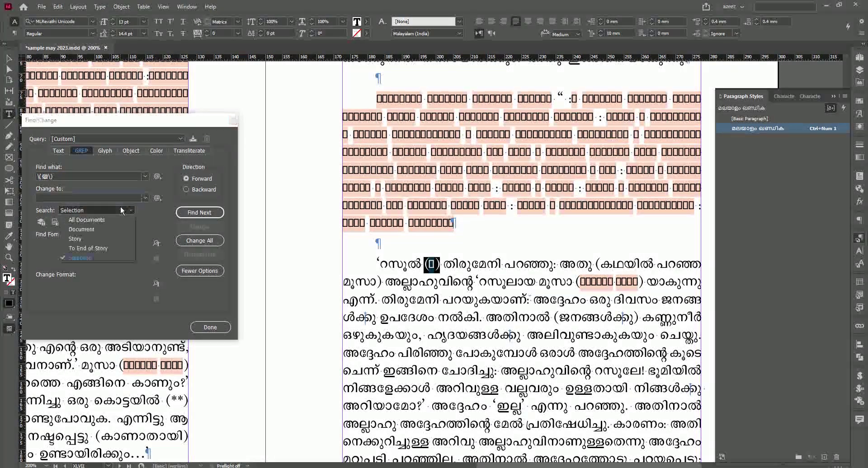
click(105, 228)
click(83, 200)
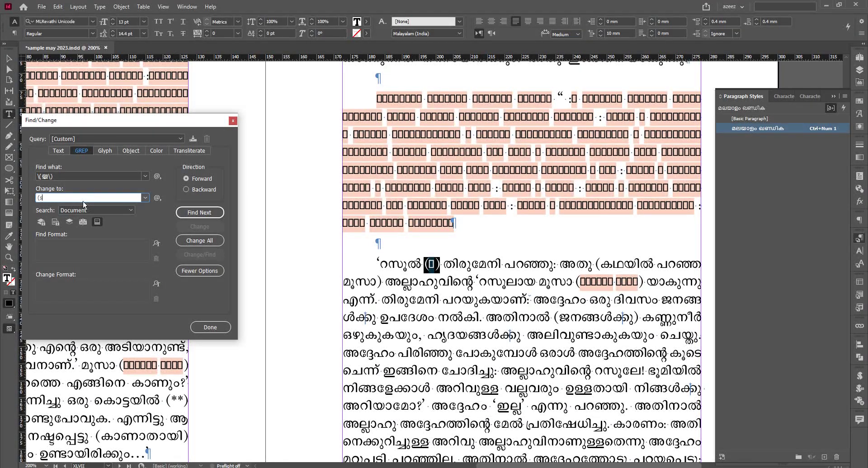
text((s)
key(BackSpace)
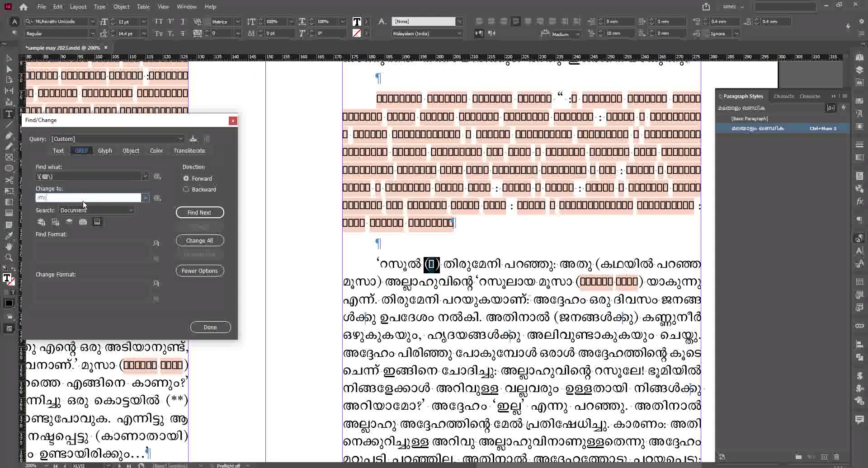
click(205, 246)
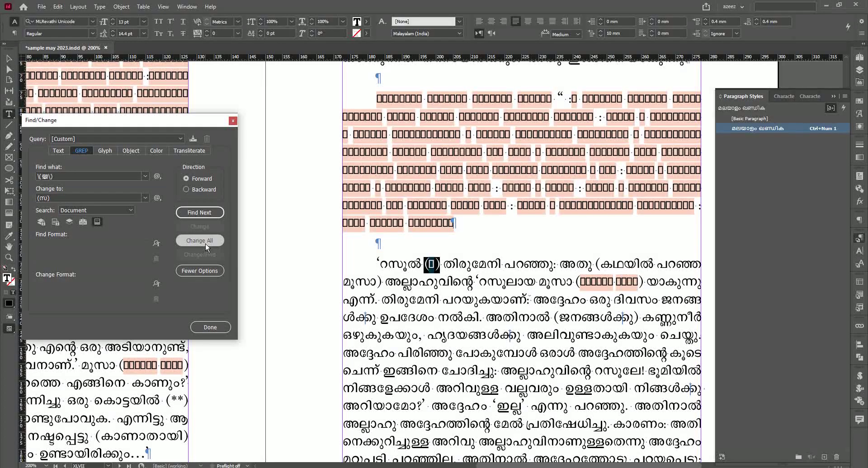
click(491, 254)
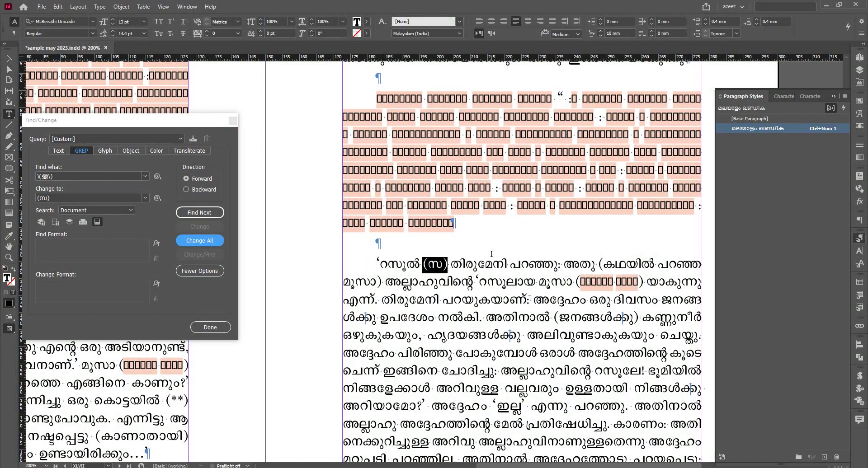
click(461, 301)
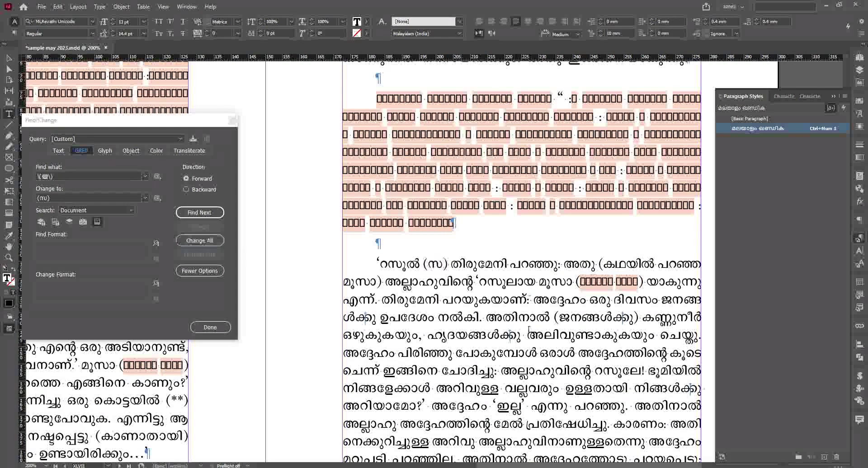
- Replace every \(عليه السلام\) match with (അ) throughout the document
drag(586, 283, 636, 282)
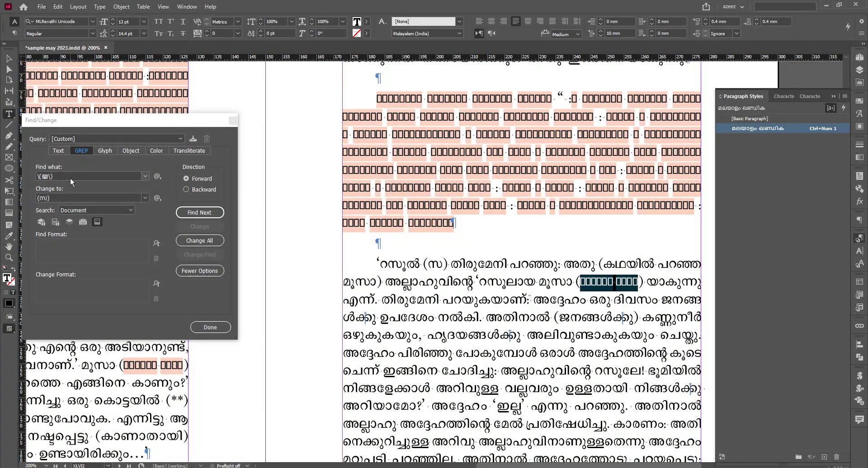
double_click(46, 176)
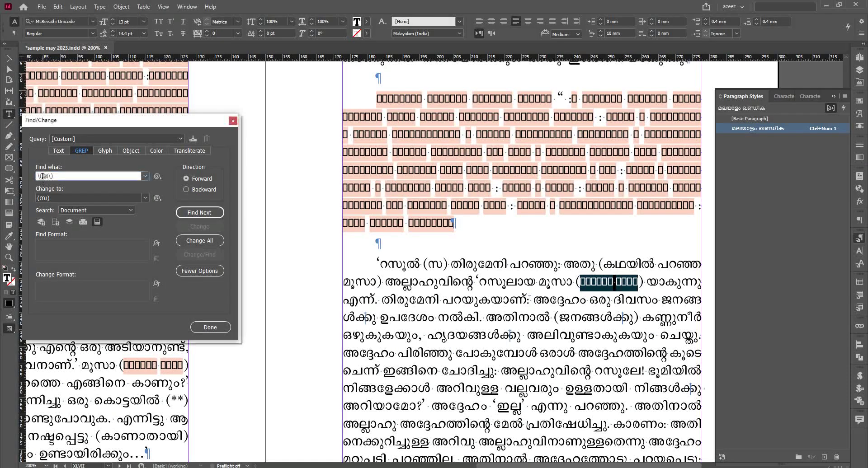
text(عليه السلام)
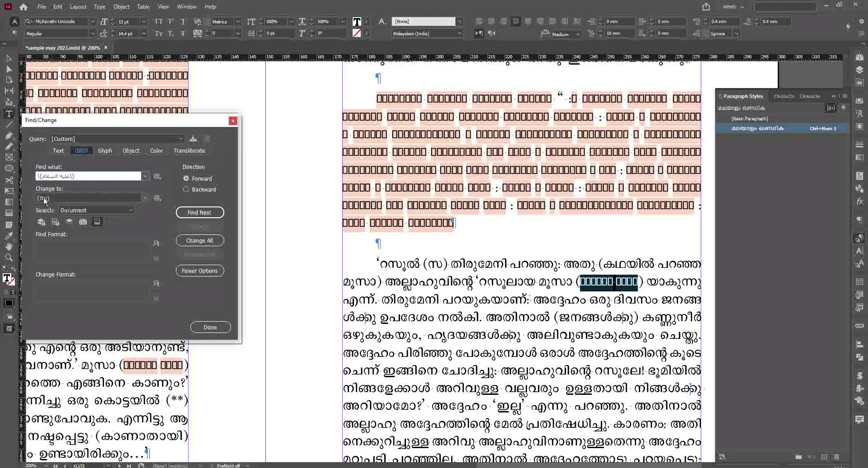
double_click(42, 197)
key(ctrl+v)
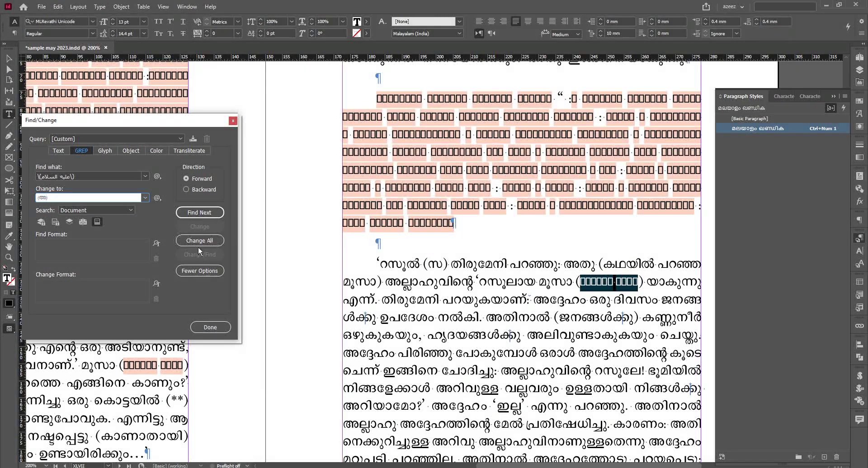
click(200, 242)
key(Return)
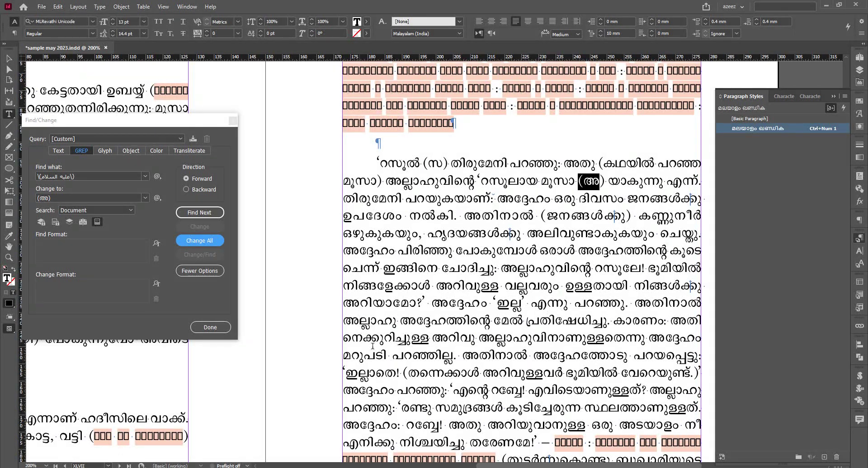
- Replace every \(رضي الله عنه\) match with (റ) throughout the document, using the honorific on page XLV as the source
scroll(402, 339, up, 15)
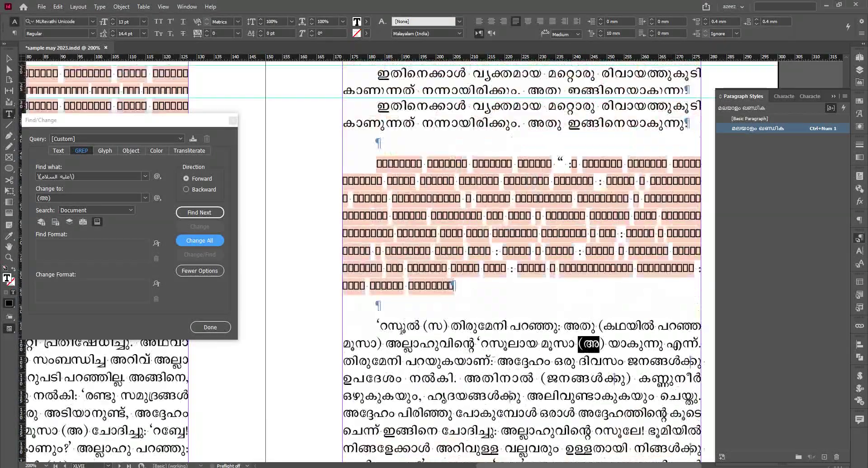
scroll(408, 335, up, 8)
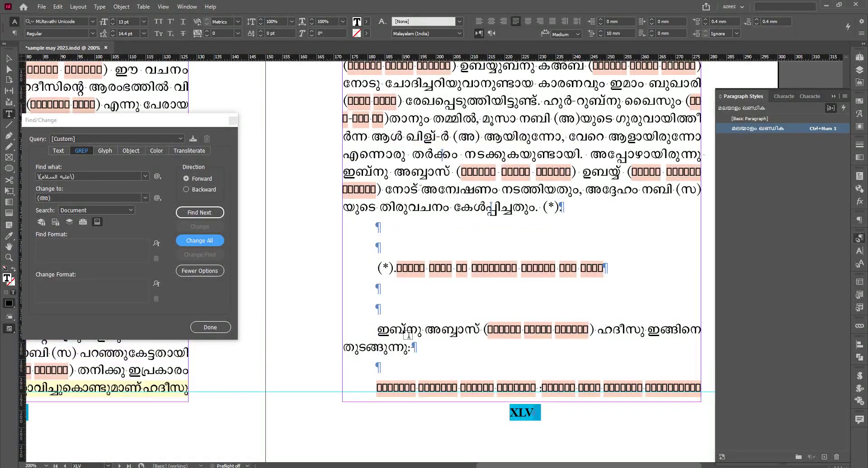
mouse_move(493, 329)
mouse_down()
mouse_move(582, 329)
mouse_move(493, 329)
mouse_up()
double_click(586, 328)
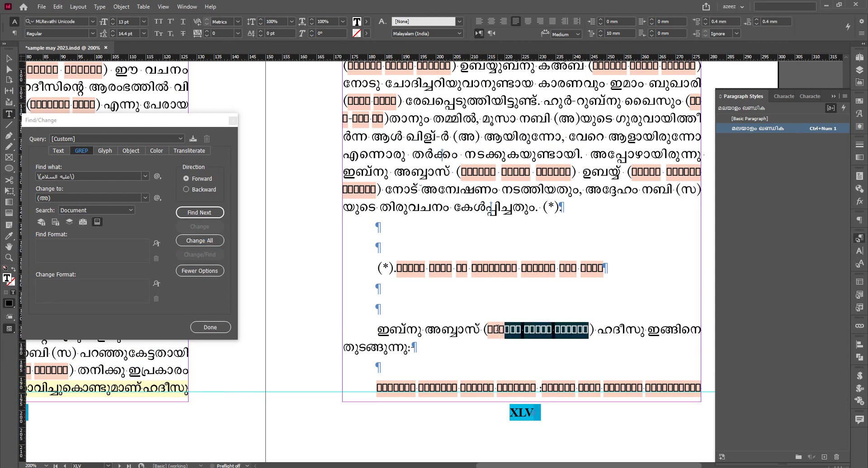
click(44, 177)
mouse_move(44, 177)
mouse_down()
mouse_move(52, 177)
mouse_move(45, 177)
mouse_up()
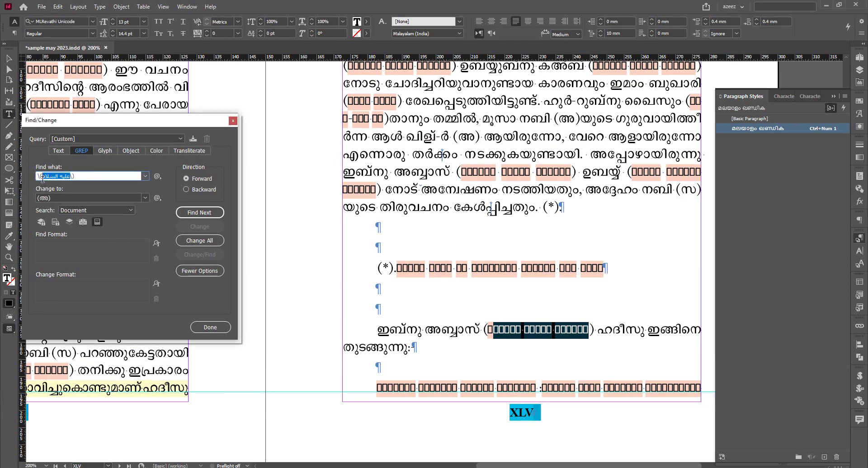
text(رضي الله عنه)
double_click(45, 198)
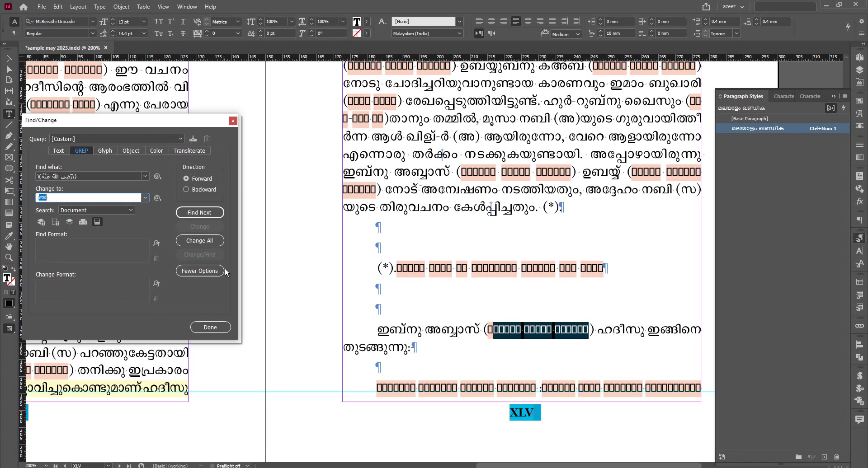
text(റ)
click(200, 240)
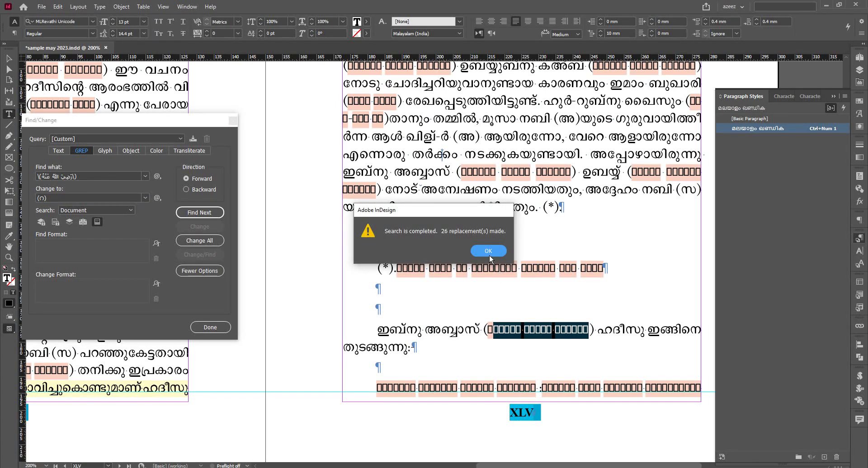
click(548, 250)
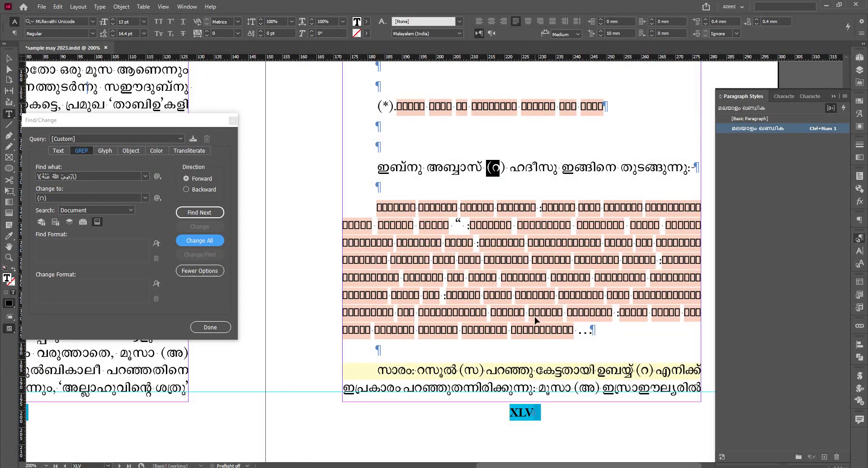
- Replace every \(رحمه الله\) match with (റഹി) throughout the document, using the honorific on page XLIII as the source
key(ctrl+minus)
key(ctrl+minus)
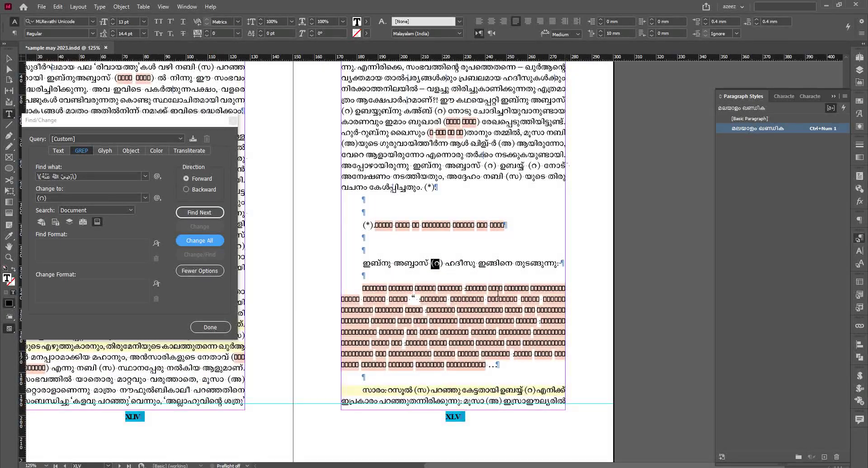
scroll(498, 293, up, 5)
scroll(470, 317, up, 5)
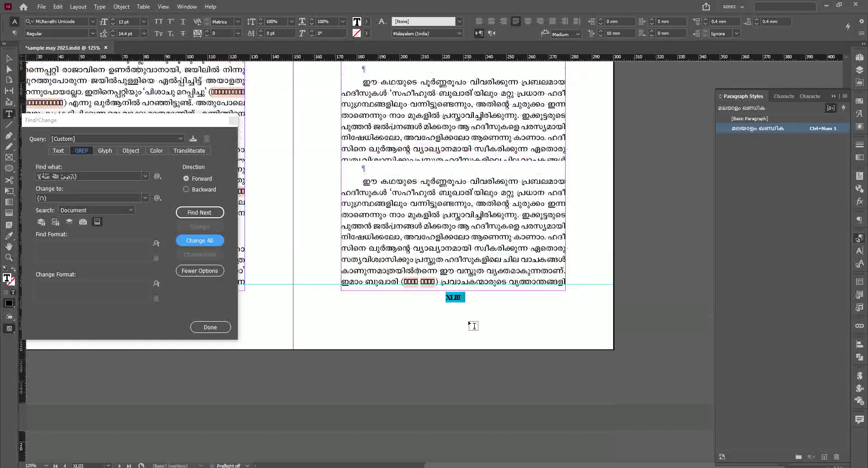
scroll(473, 326, up, 1)
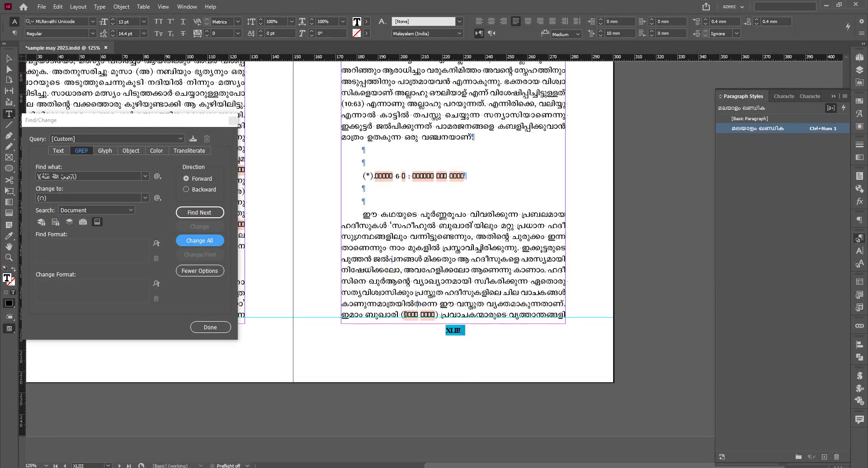
drag(404, 315, 436, 315)
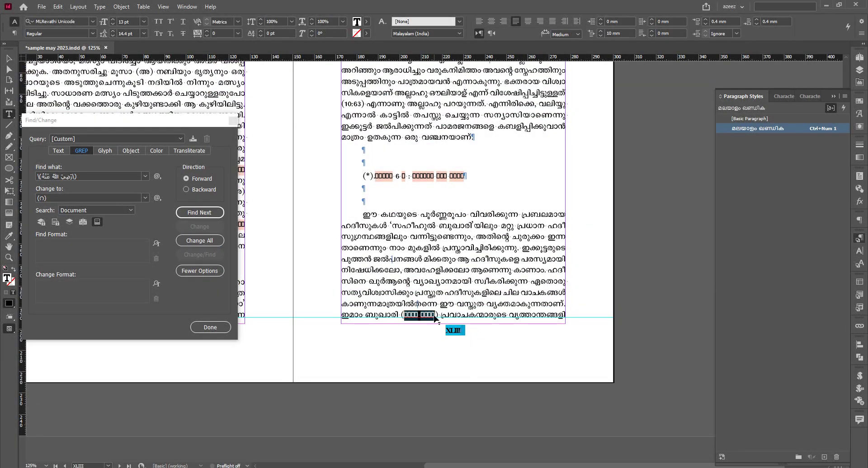
drag(72, 175, 43, 176)
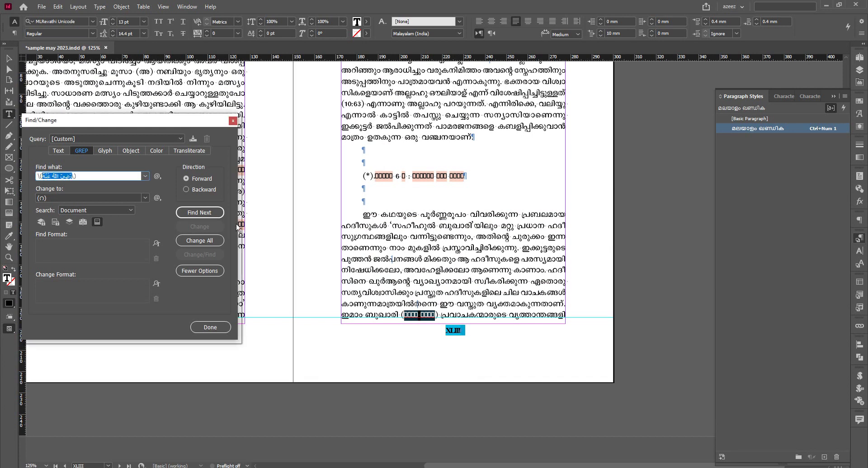
text(رحمه الله)
click(46, 200)
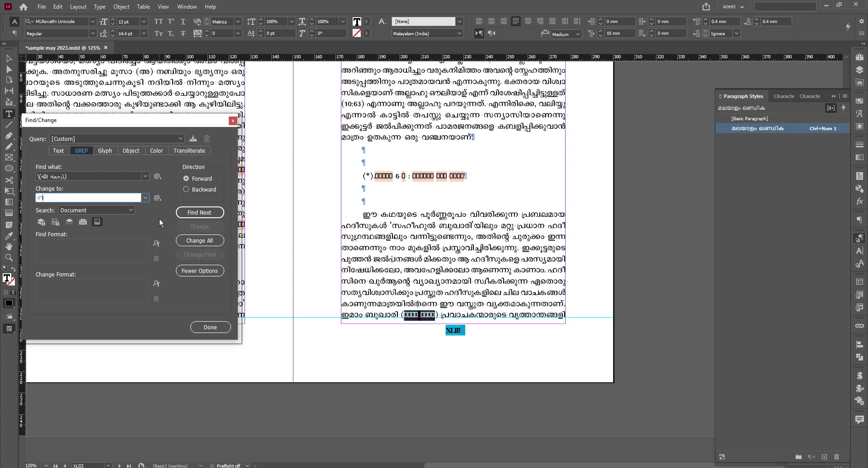
text(ഹി)
click(199, 241)
click(488, 253)
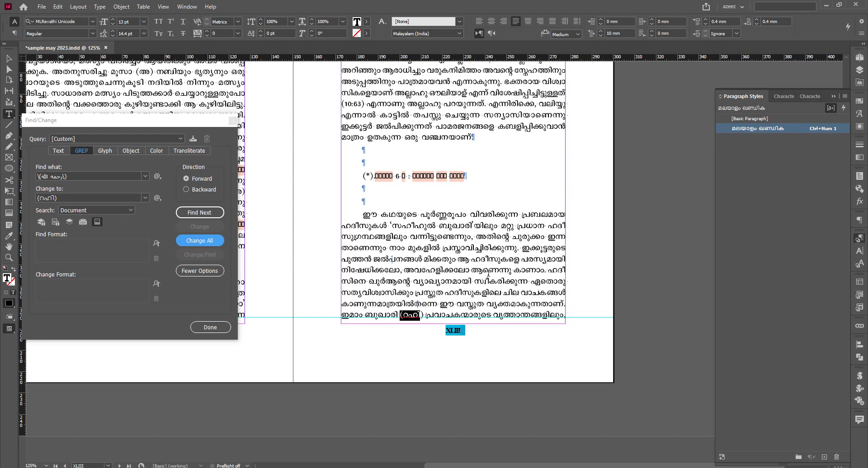
- Examine the pages from XLIII back to XXXVI for the replaced honorifics and the remaining missing-glyph text
scroll(488, 272, up, 8)
scroll(490, 323, up, 15)
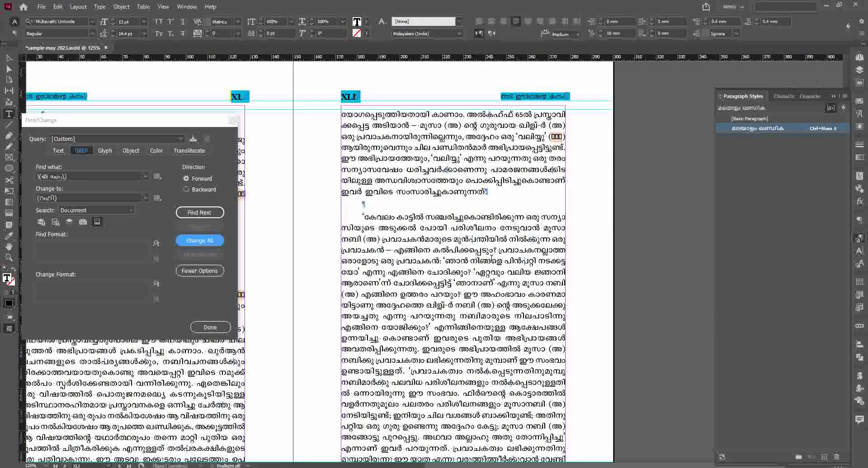
scroll(491, 262, up, 5)
scroll(491, 258, up, 18)
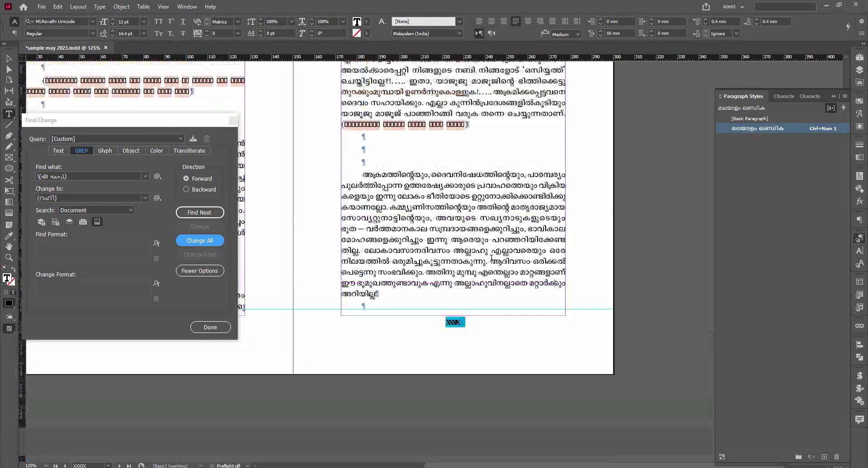
scroll(491, 258, up, 18)
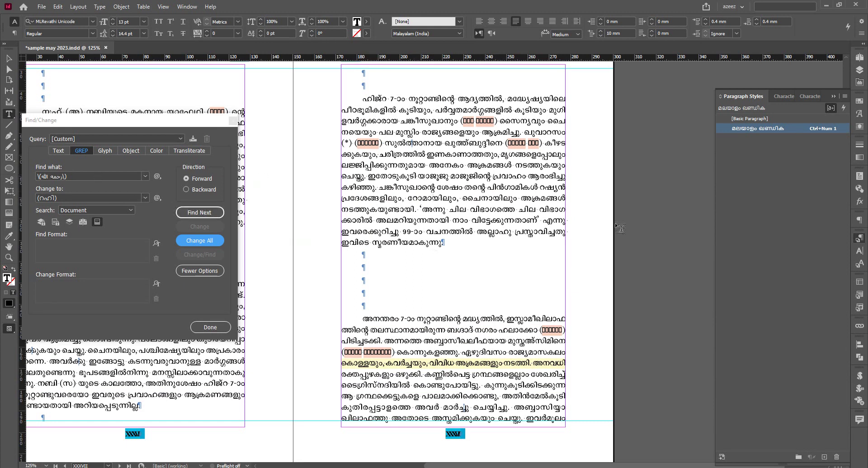
click(860, 264)
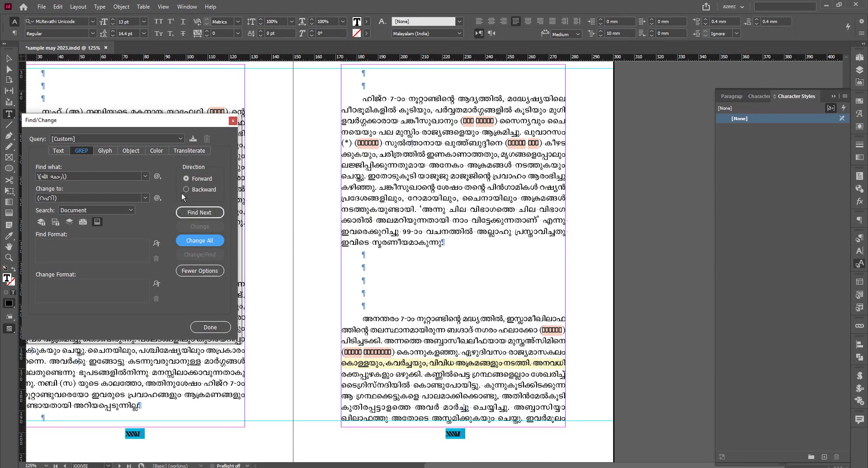
drag(159, 121, 527, 130)
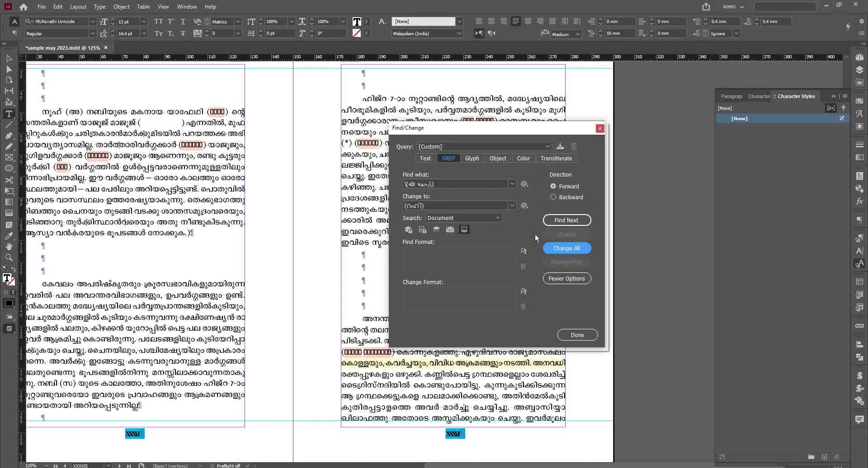
click(600, 128)
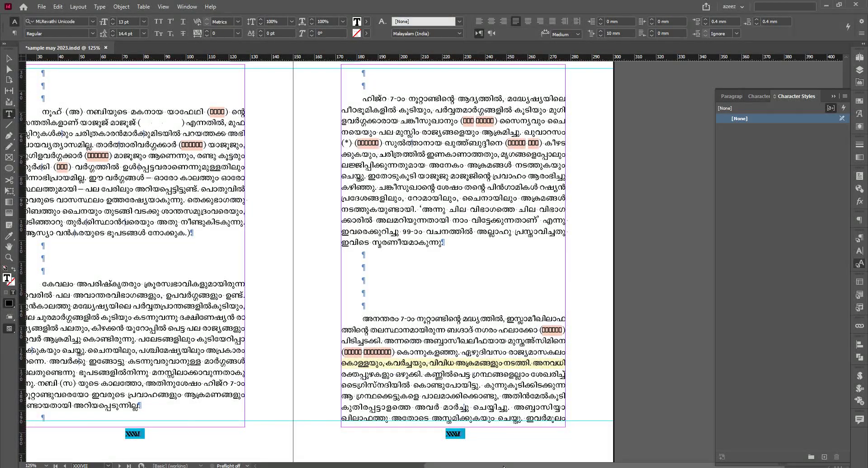
drag(503, 467, 429, 436)
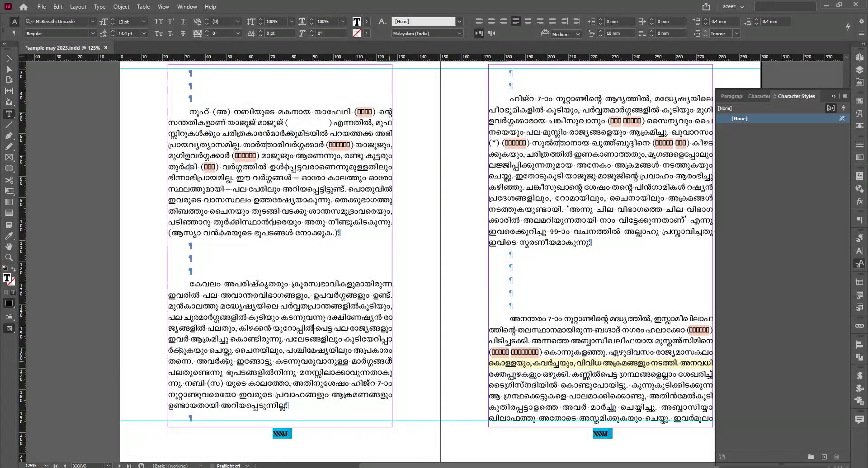
key(ctrl+f)
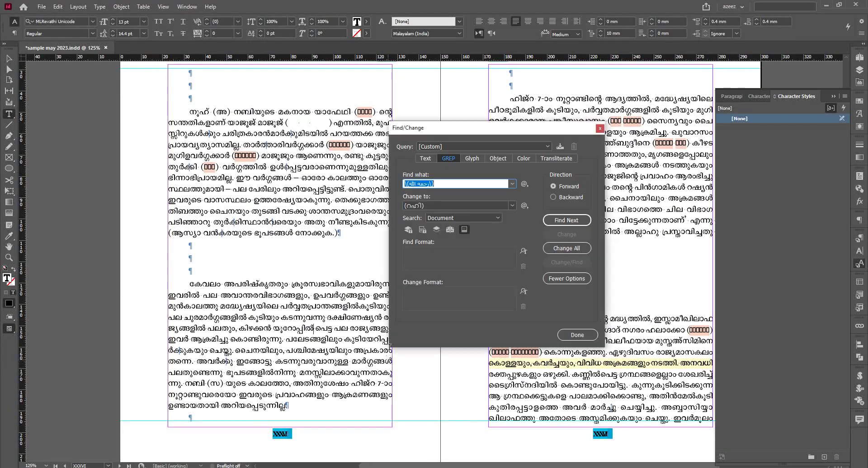
click(513, 184)
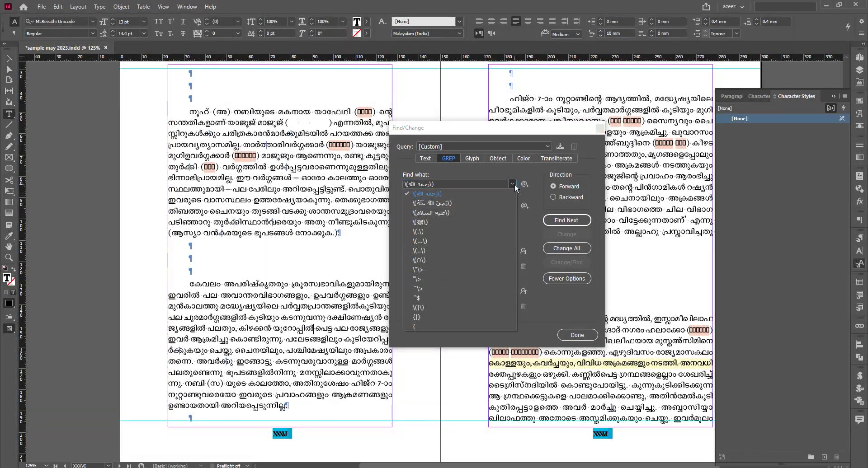
click(514, 184)
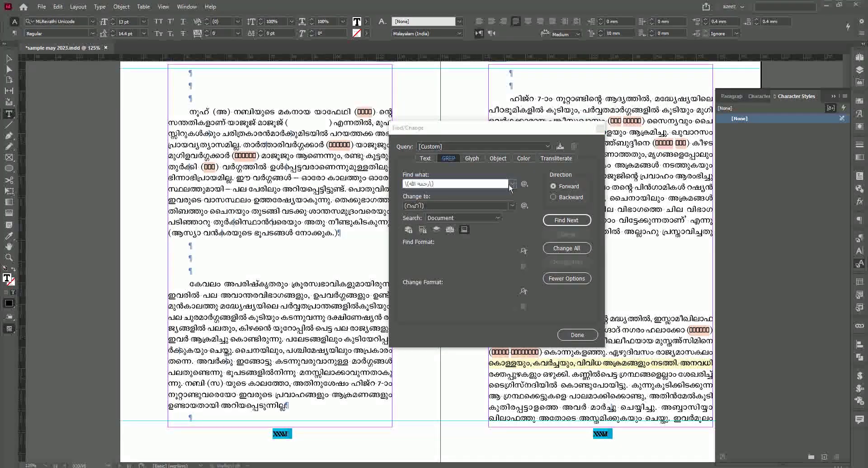
click(411, 185)
double_click(410, 184)
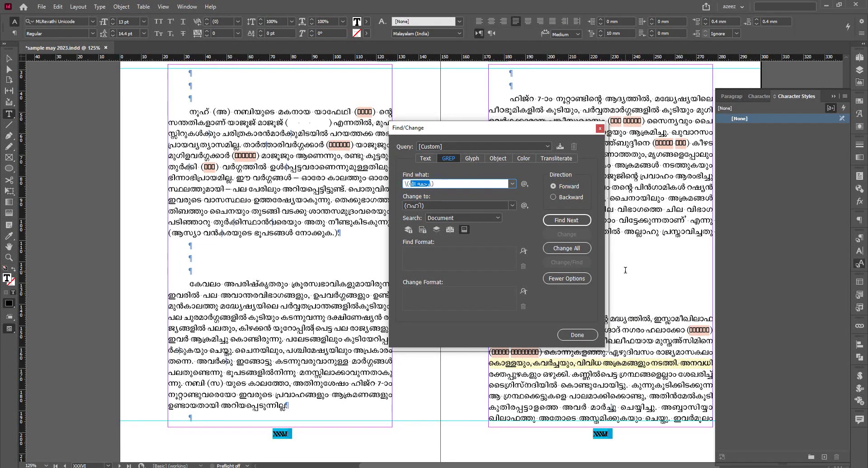
key(BackSpace)
key(BackSpace)
key(Return)
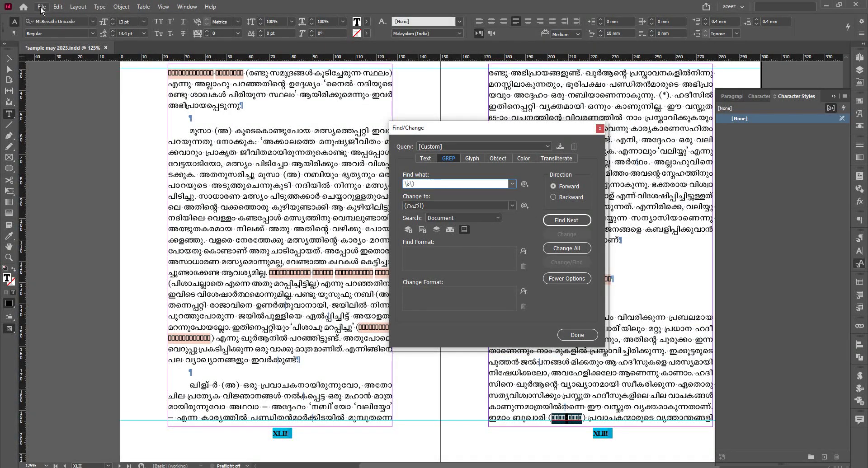
click(58, 6)
click(63, 16)
click(410, 183)
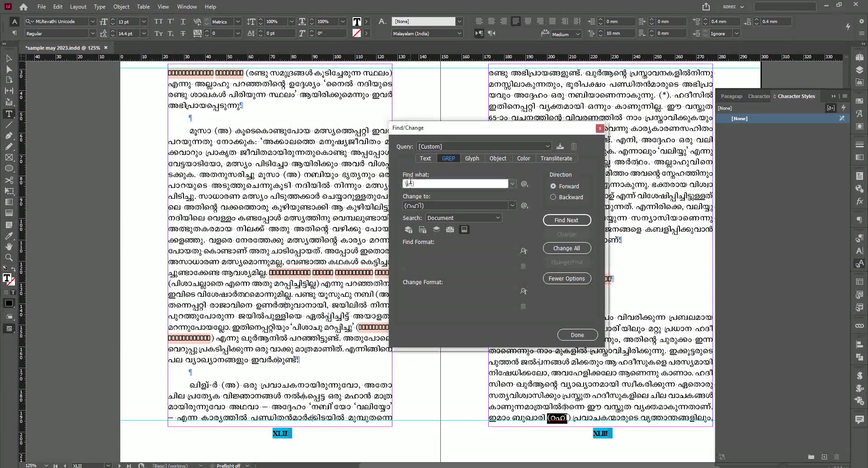
right_click(410, 183)
click(424, 191)
- Replace the Arabic text in the GREP search pattern so that it searches for \(സ\)
double_click(415, 184)
click(419, 183)
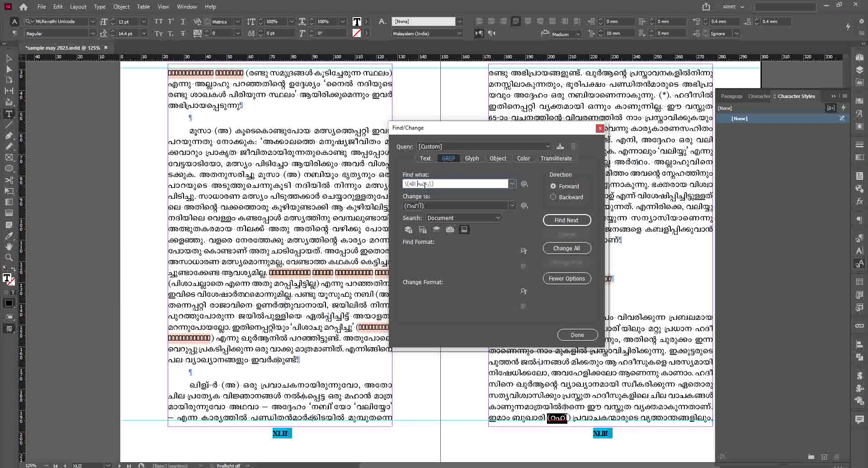
double_click(425, 184)
key(BackSpace)
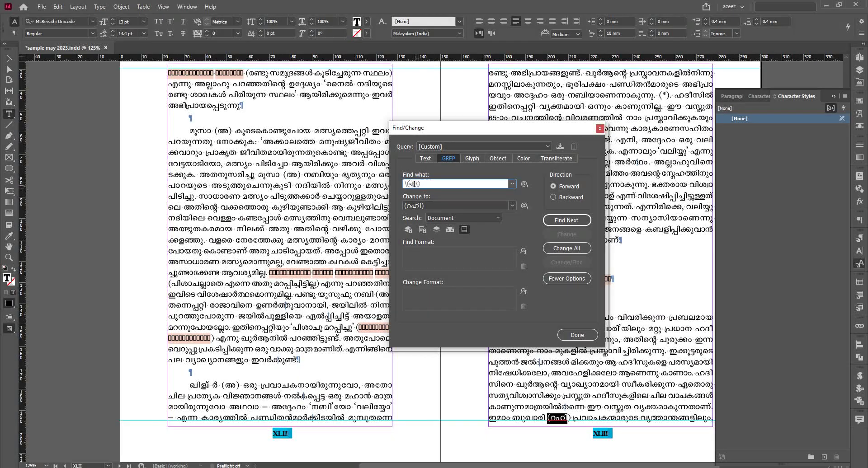
double_click(414, 184)
click(415, 183)
key(BackSpace)
text(സ്)
- Go through the successive matches of the \(സ\) pattern across the document
click(574, 219)
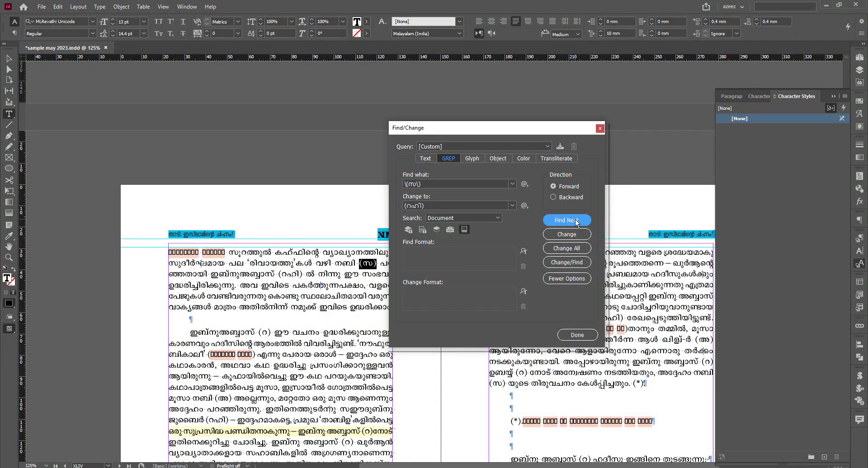
click(575, 219)
click(575, 220)
click(575, 220)
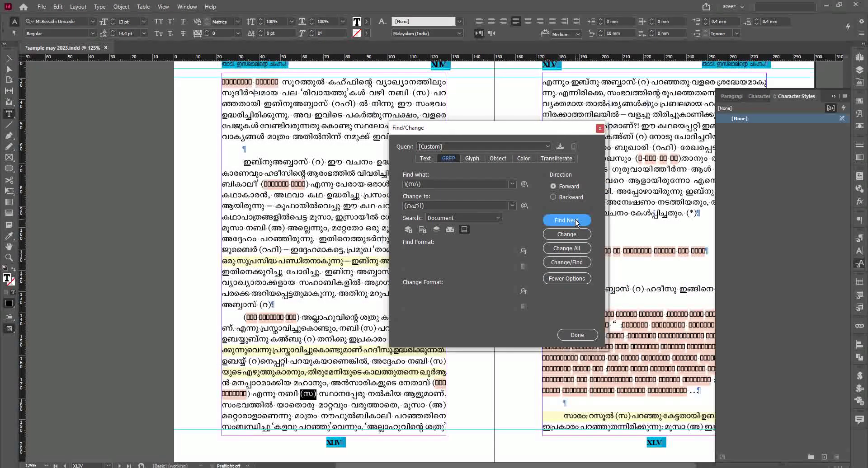
click(574, 219)
click(575, 220)
click(575, 220)
click(575, 220)
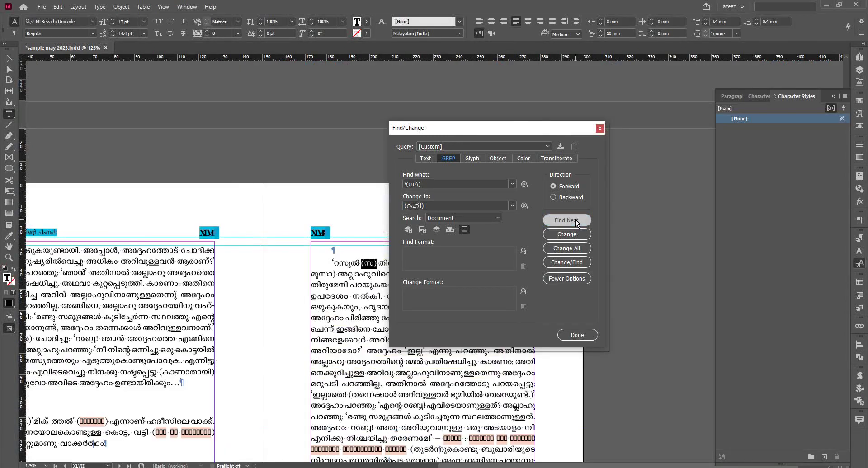
click(575, 220)
click(575, 220)
click(575, 220)
click(575, 219)
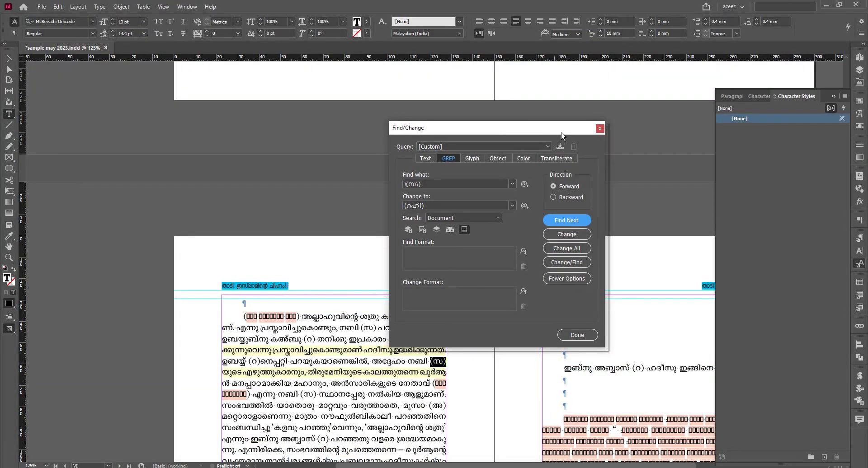
drag(561, 132, 600, 98)
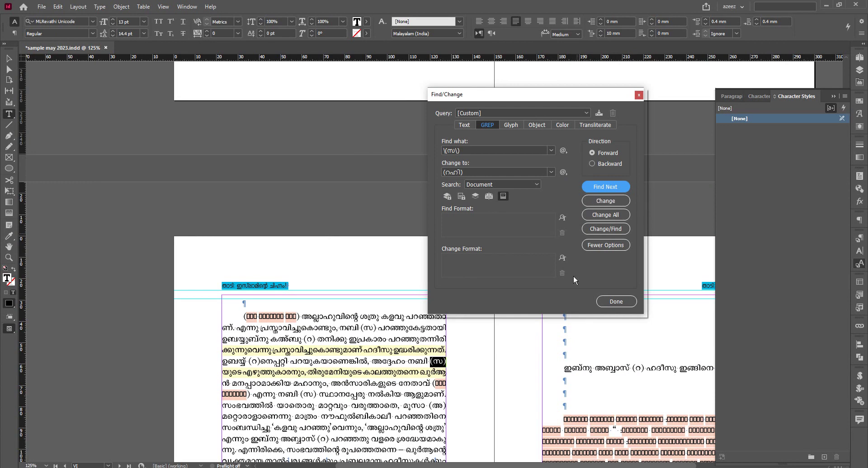
click(433, 363)
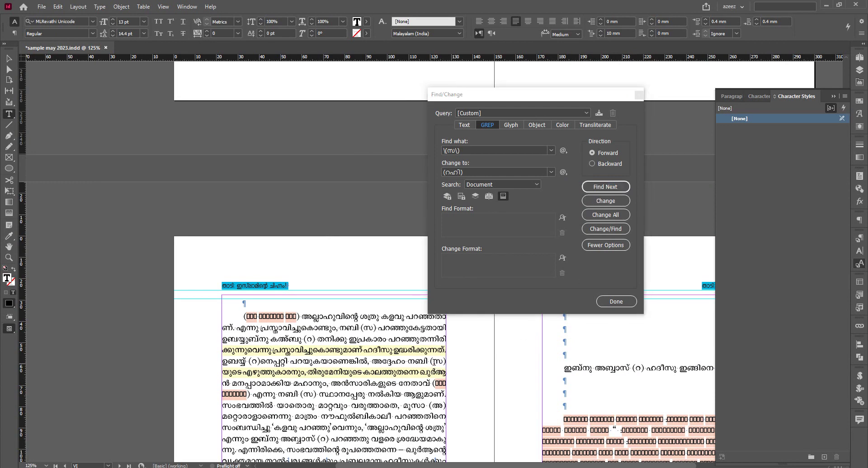
drag(431, 361, 447, 362)
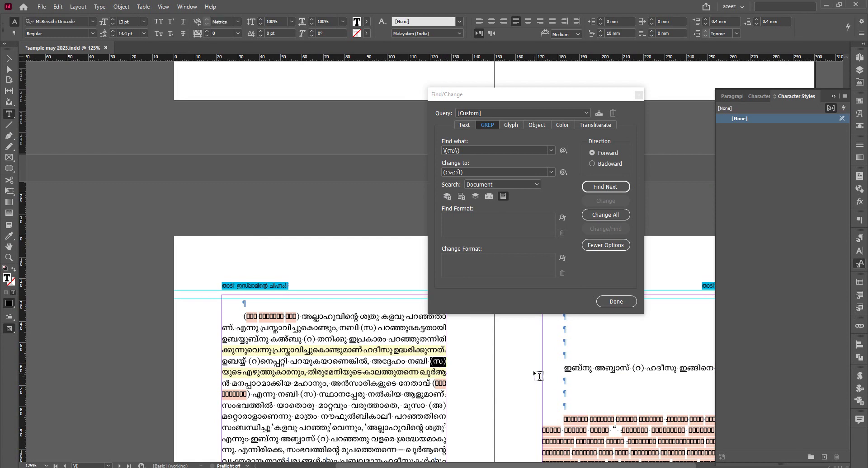
click(52, 21)
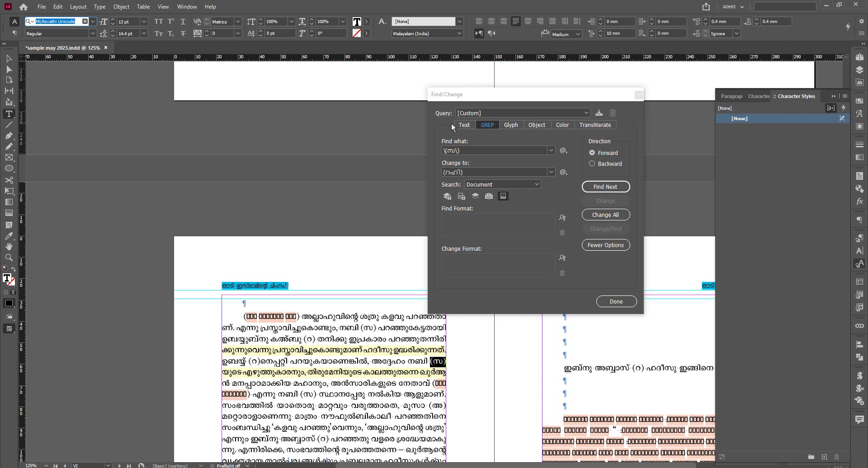
text(kfg)
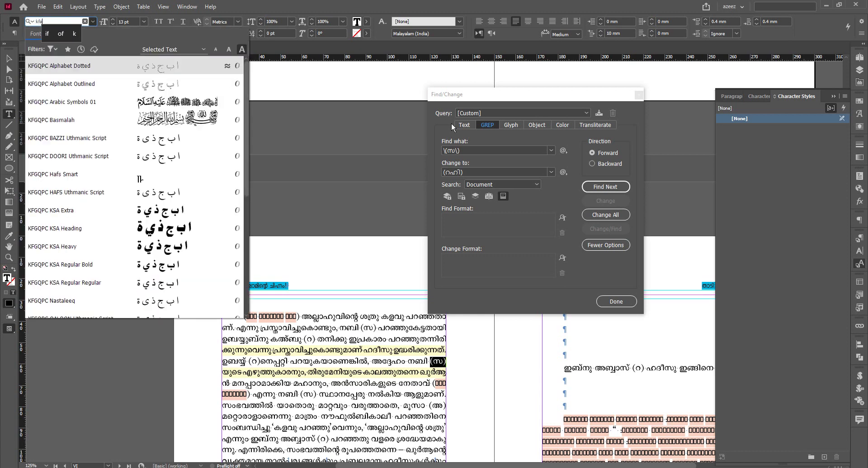
key(BackSpace)
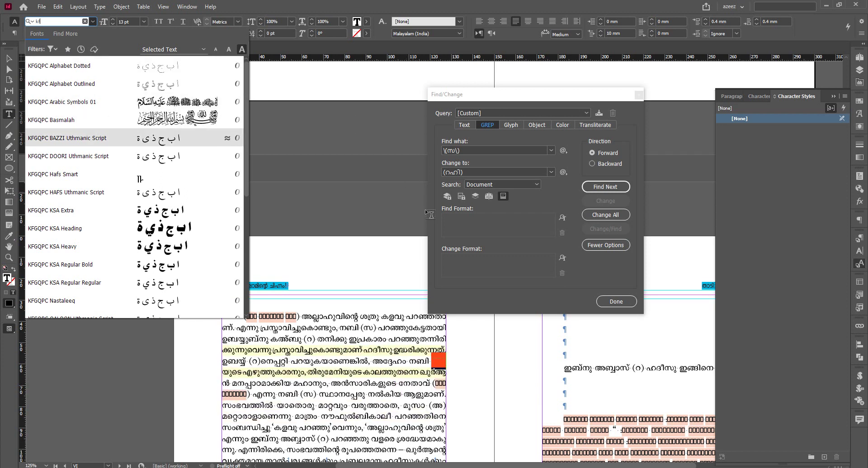
key(Escape)
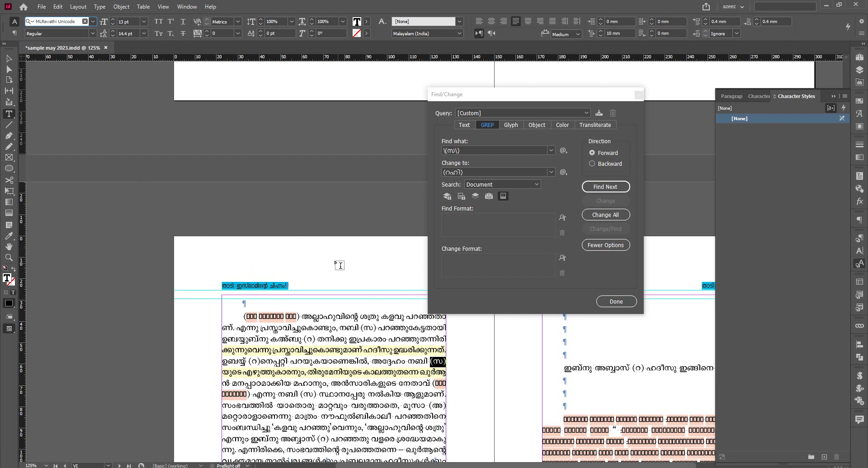
- Draw a small text frame above the header on page VI and apply the മലയാളം ഖണ്ഡിക paragraph style to it
drag(327, 251, 386, 286)
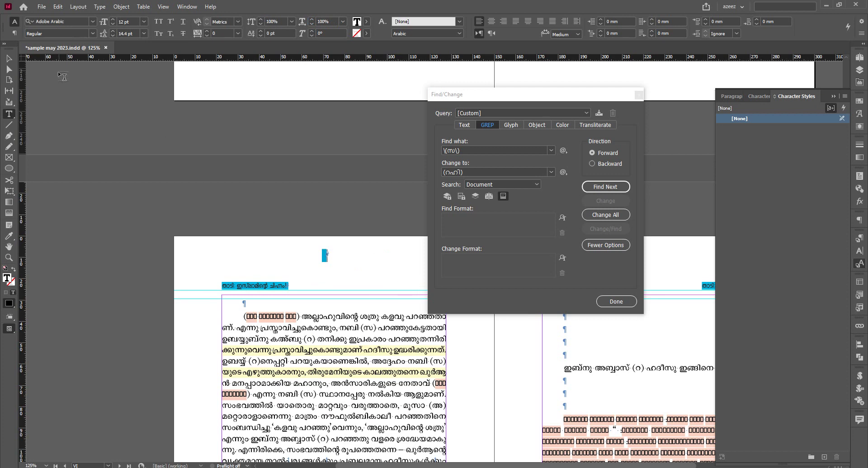
click(859, 238)
click(755, 129)
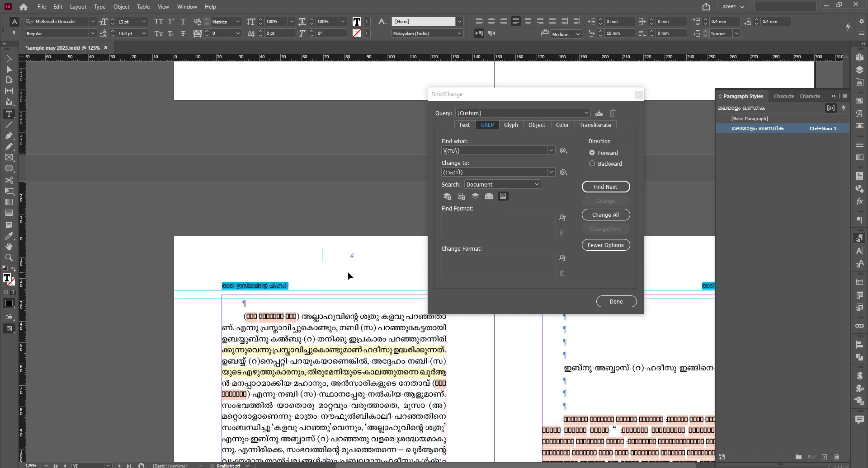
- Enter (സ) in the new text frame on page VI and start an empty line below it
key(shift+Left)
text(ആആ)
key(shift+Left)
key(shift+Left)
text(സ)
text())
text(()
key(Return)
- Set the font of the empty line below (സ) to KFGQPC Arabic Symbols 01
click(92, 21)
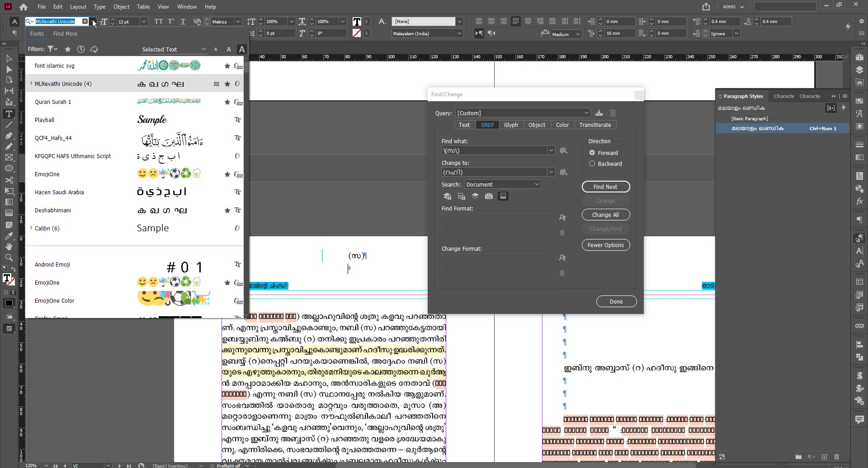
text(ക)
key(BackSpace)
text(kfg)
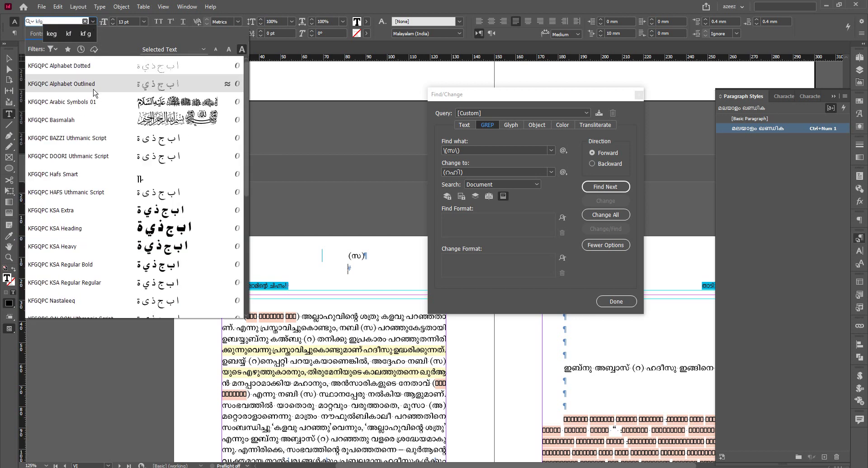
click(94, 100)
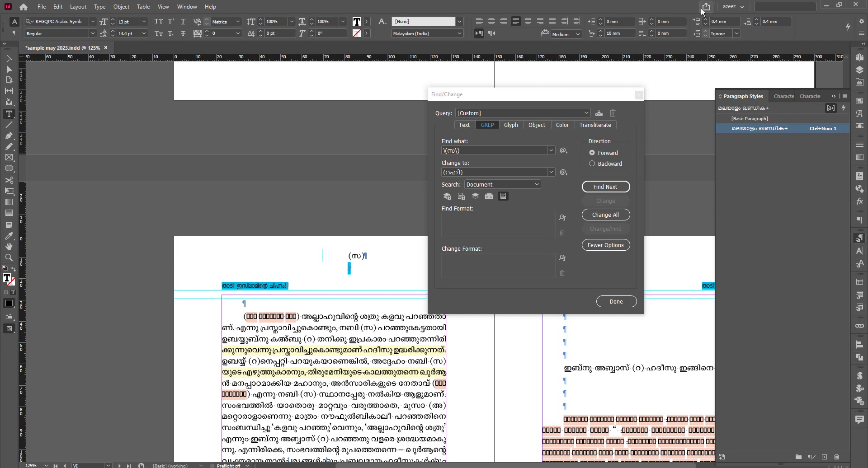
click(742, 7)
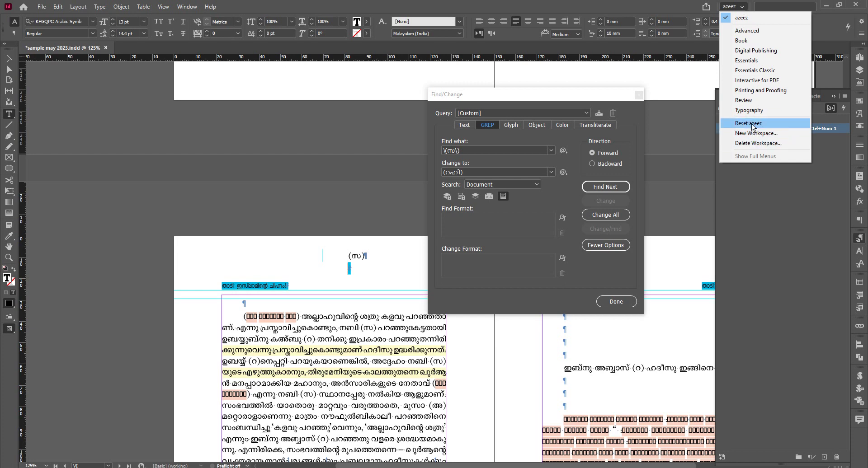
click(758, 100)
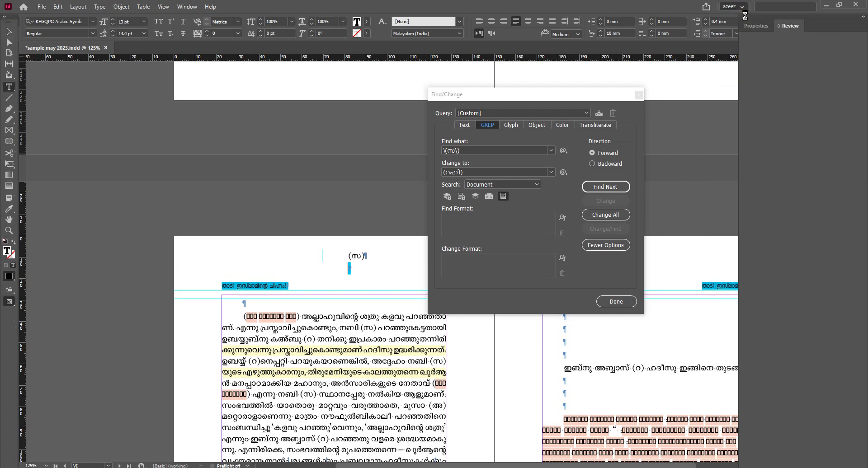
click(743, 6)
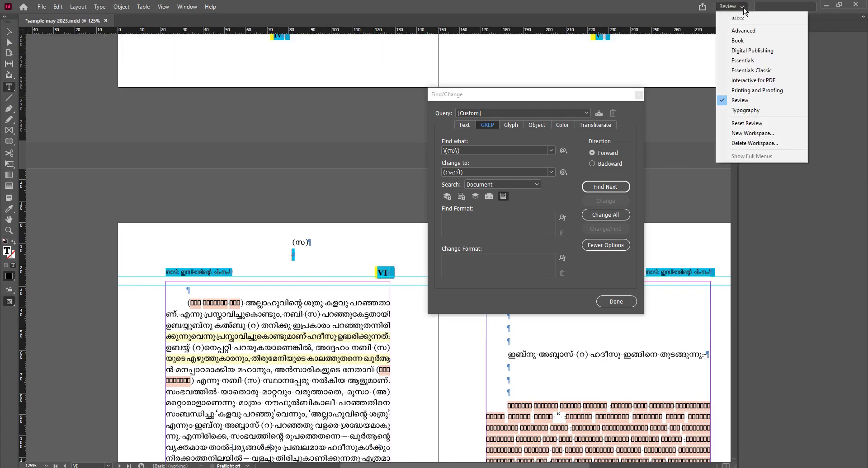
click(737, 18)
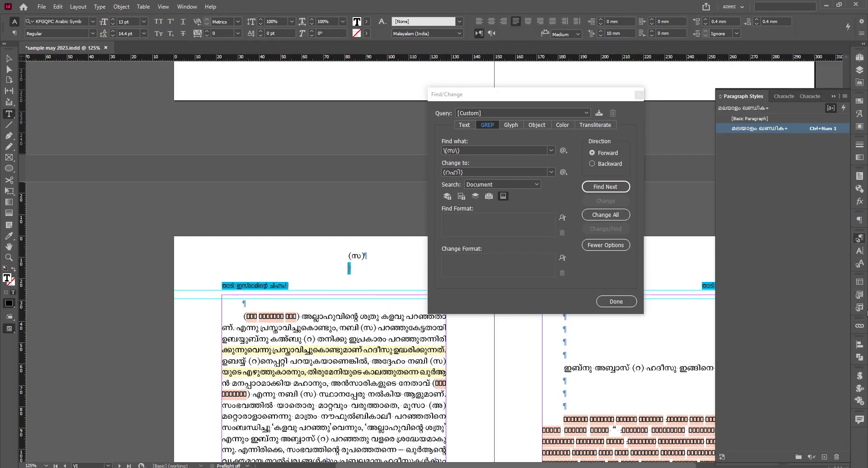
- Insert the صلى الله عليه وسلم glyph from the KFGQPC Arabic Symbols 01 font on the empty line below (സ)
click(859, 127)
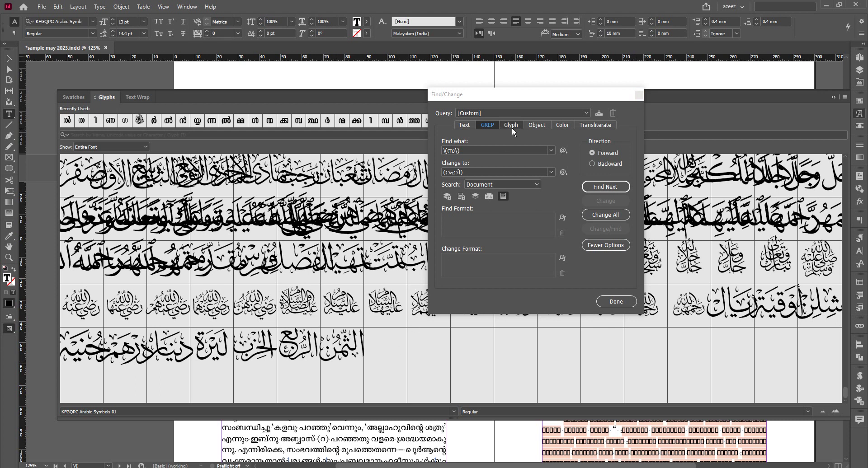
drag(537, 96, 626, 354)
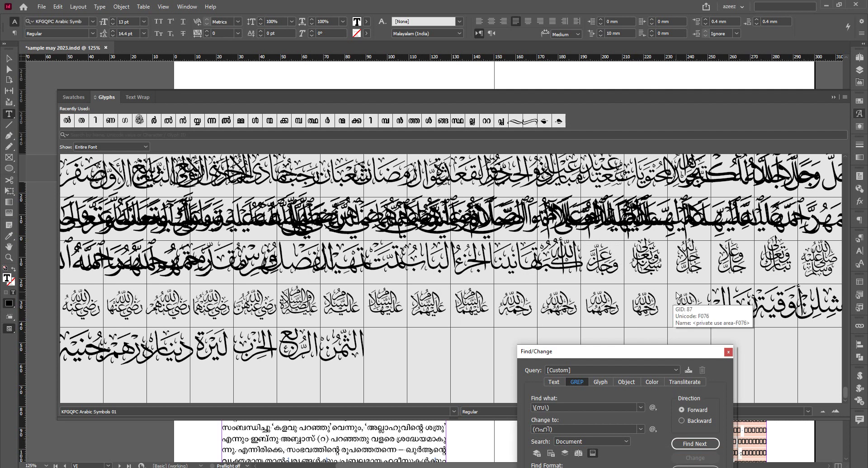
double_click(820, 269)
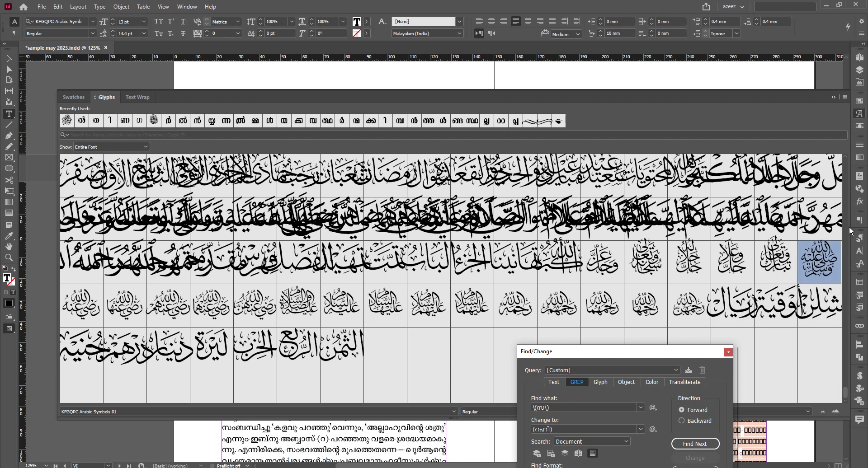
click(855, 115)
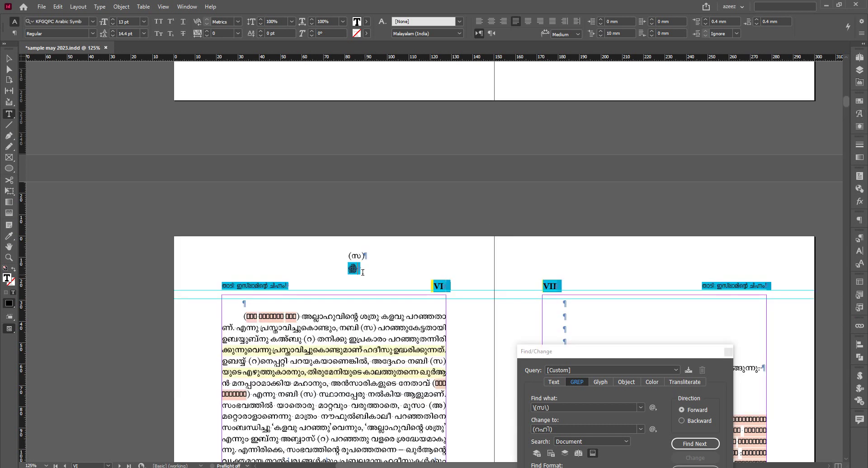
- Try the inserted honorific symbol below (സ) in the Arial Regular font
key(ctrl+equal)
key(ctrl+equal)
key(ctrl+equal)
key(ctrl+equal)
key(ctrl+equal)
key(ctrl+equal)
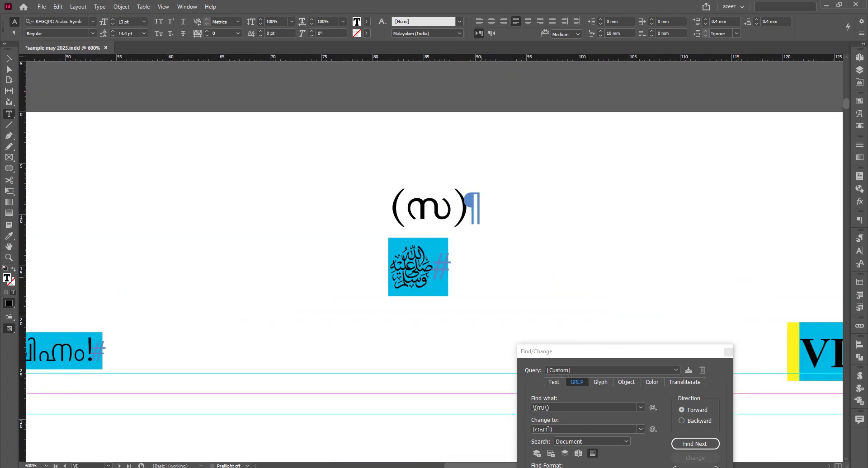
key(shift+Left)
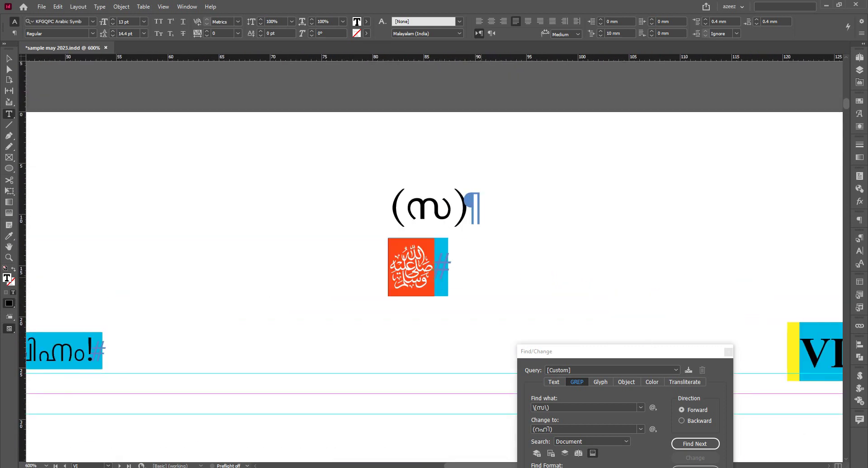
click(92, 24)
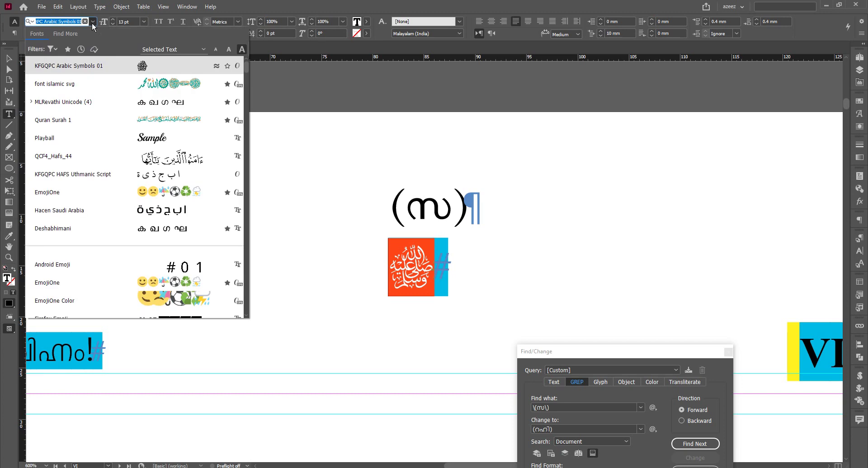
text(aria)
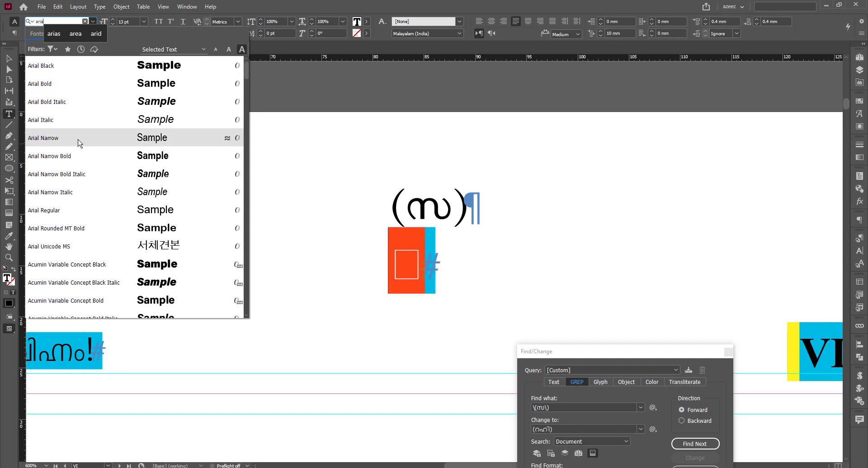
click(74, 213)
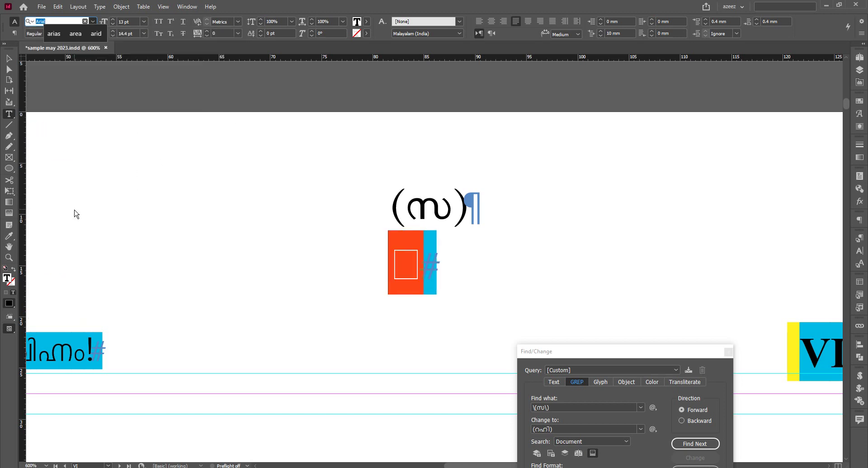
- Set the symbol below (സ) back to the KFGQPC Arabic Symbols 01 font
click(397, 263)
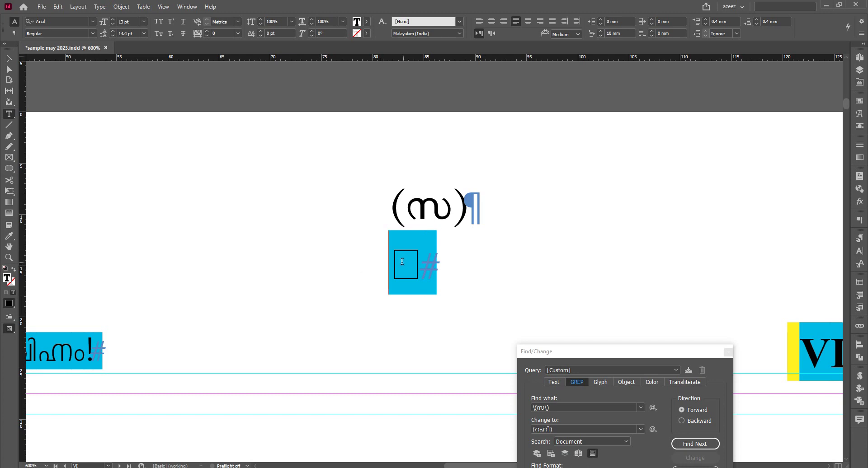
double_click(416, 261)
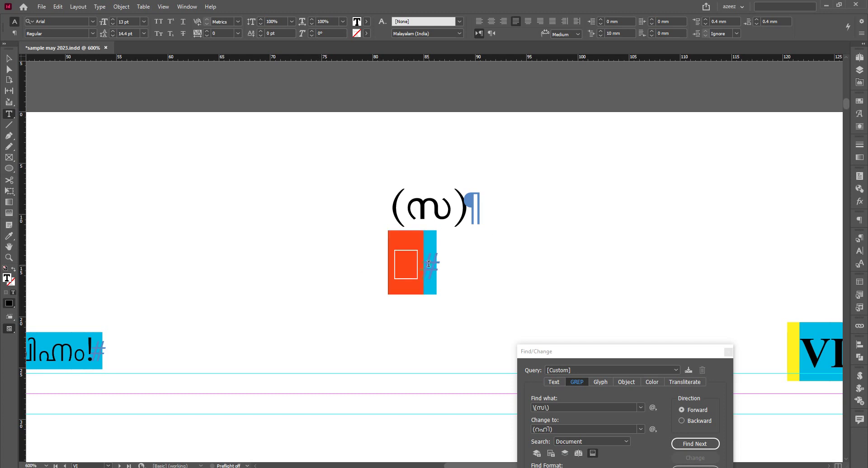
click(93, 22)
click(86, 86)
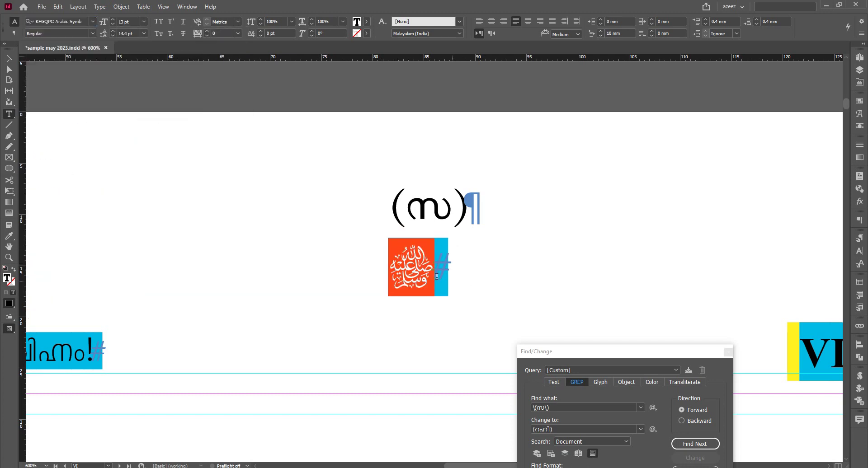
click(416, 266)
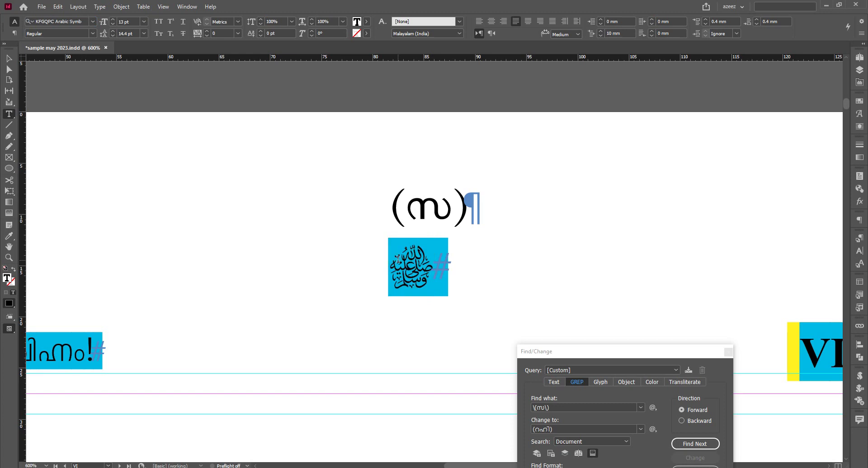
- Begin a new character style from the formatting of the honorific symbol
click(859, 264)
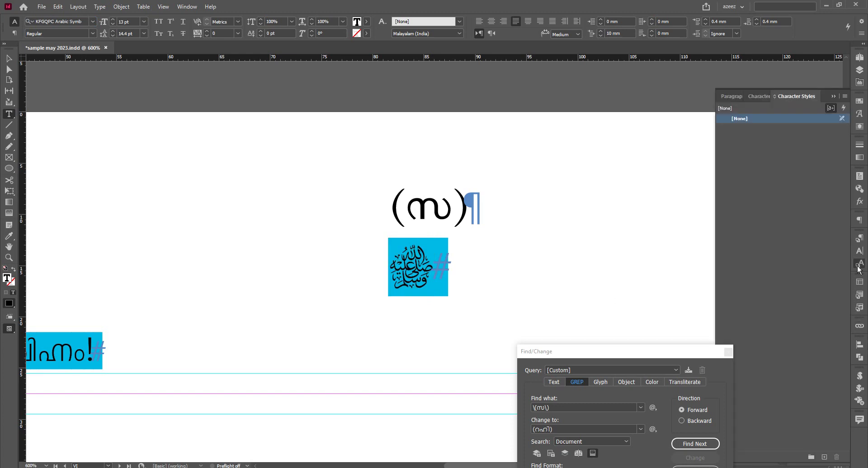
click(844, 97)
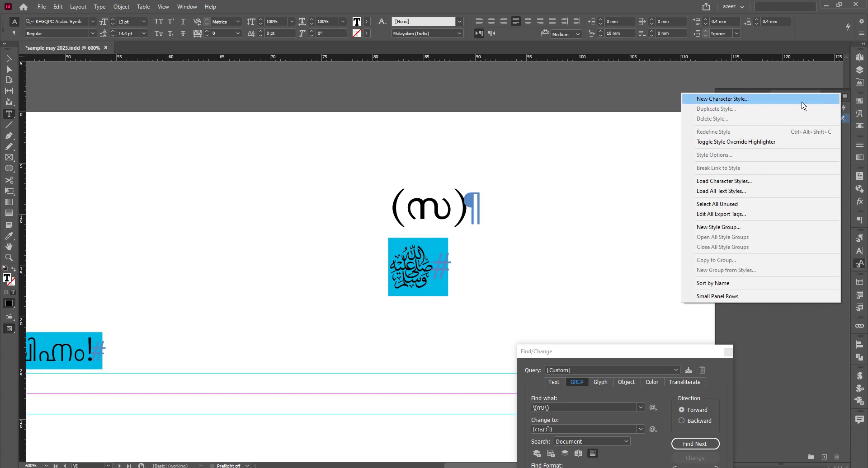
click(777, 105)
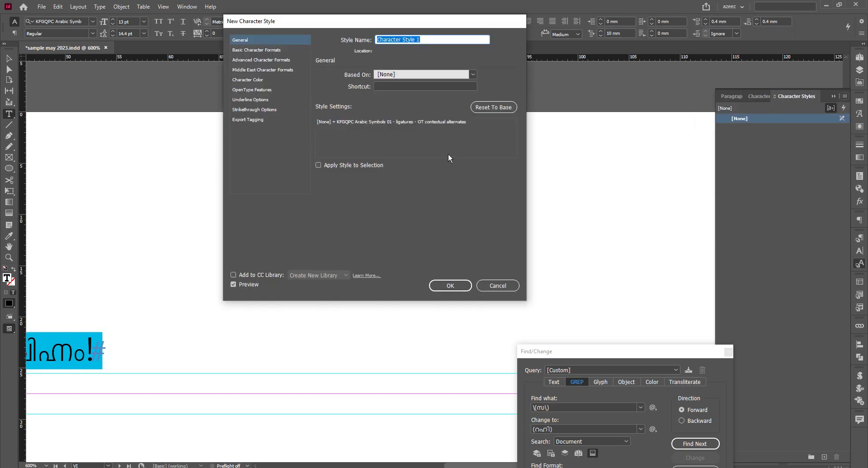
drag(383, 22, 281, 142)
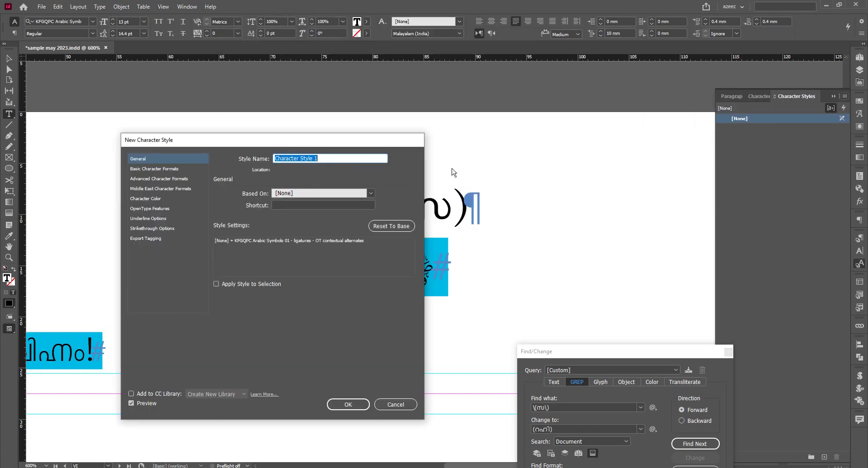
text((sa)
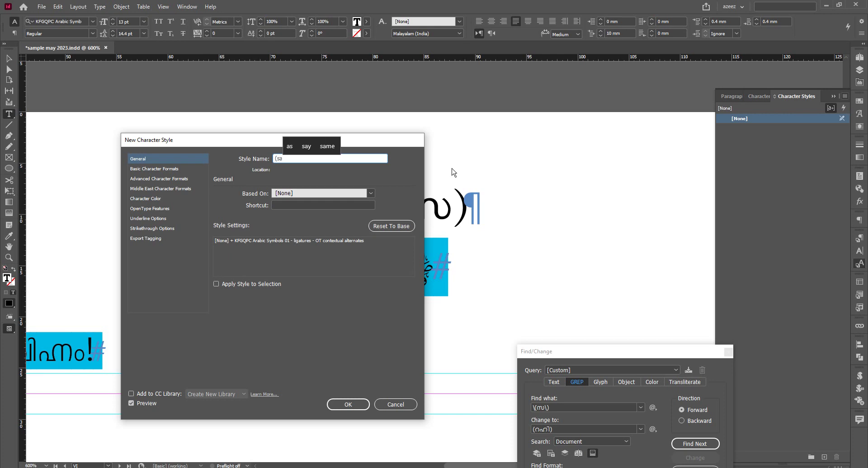
text())
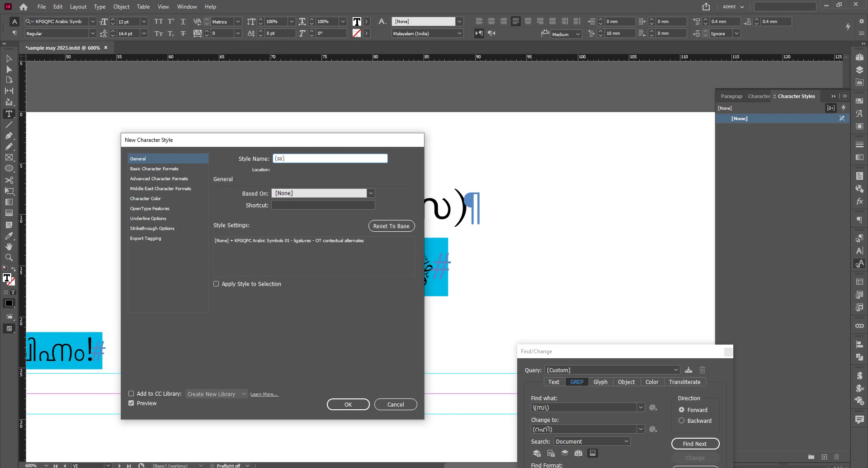
key(BackSpace)
key(BackSpace)
key(BackSpace)
key(BackSpace)
- Name the new character style (PBUH calligraphy)
text((P)
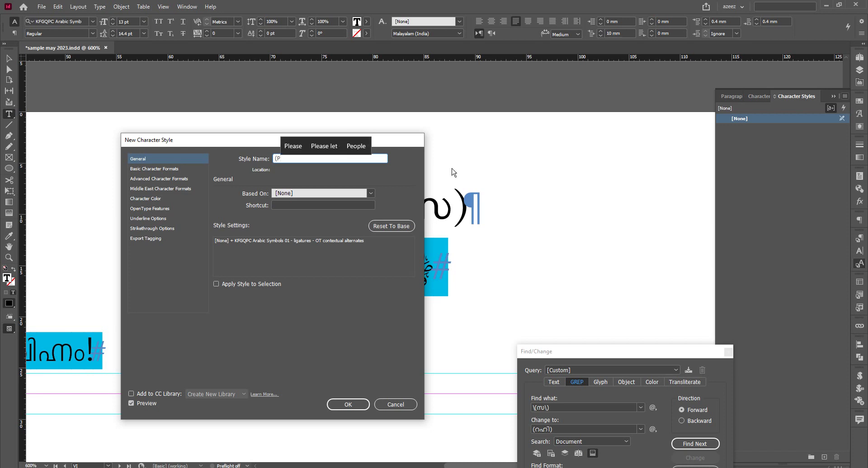
text(BUH)
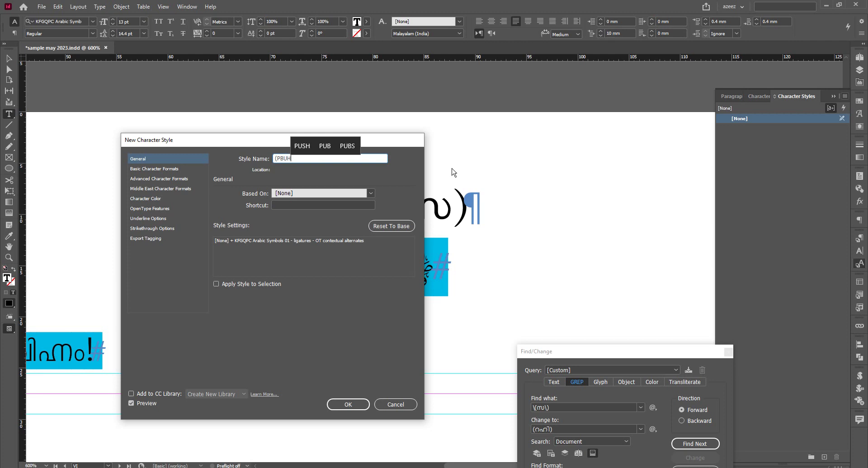
text( S)
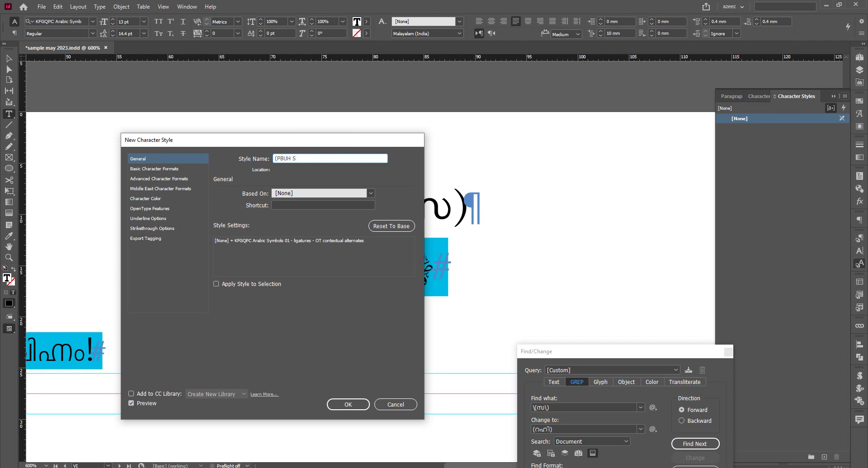
text(uy)
key(BackSpace)
key(BackSpace)
text(ca)
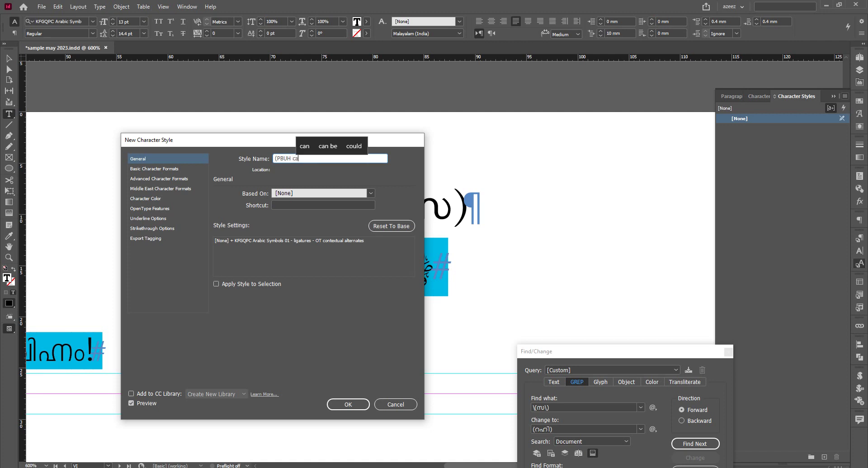
text(lio)
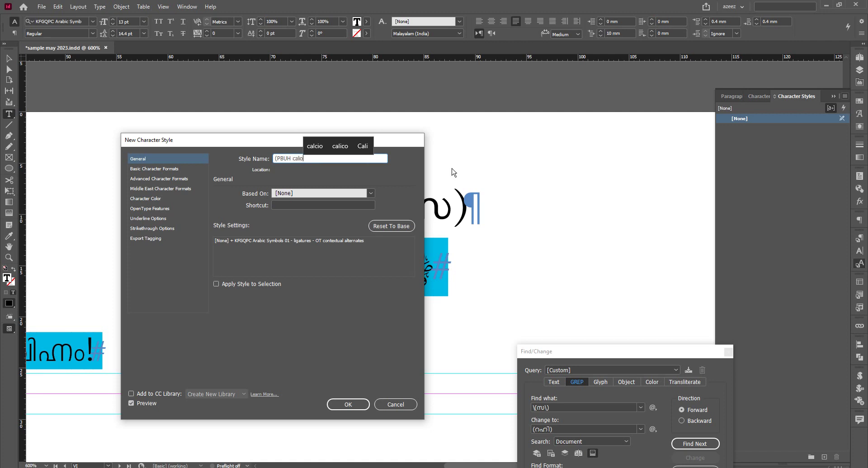
text(gr)
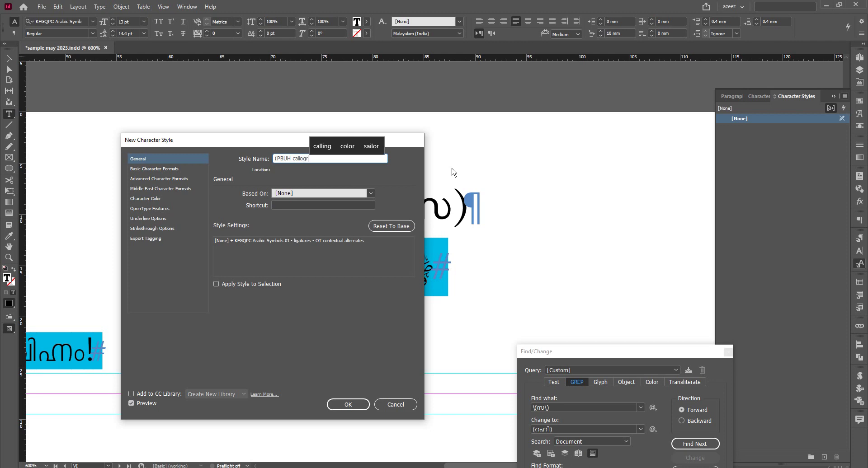
text(a)
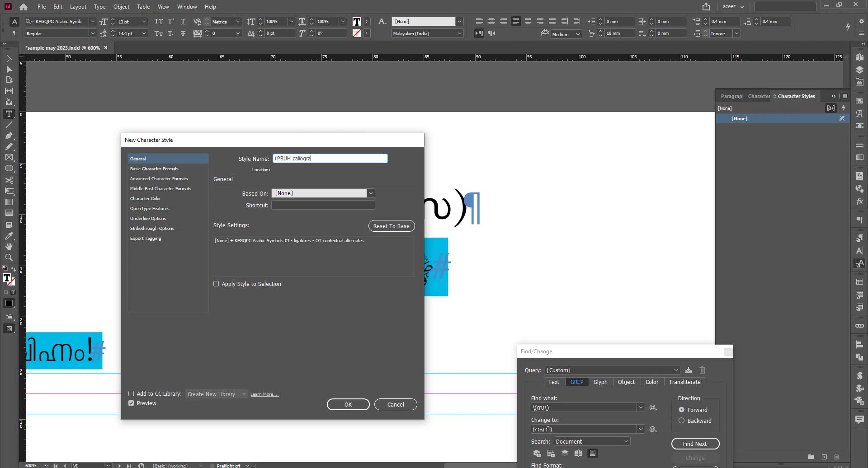
key(BackSpace)
key(BackSpace)
key(BackSpace)
key(BackSpace)
key(BackSpace)
text(lio)
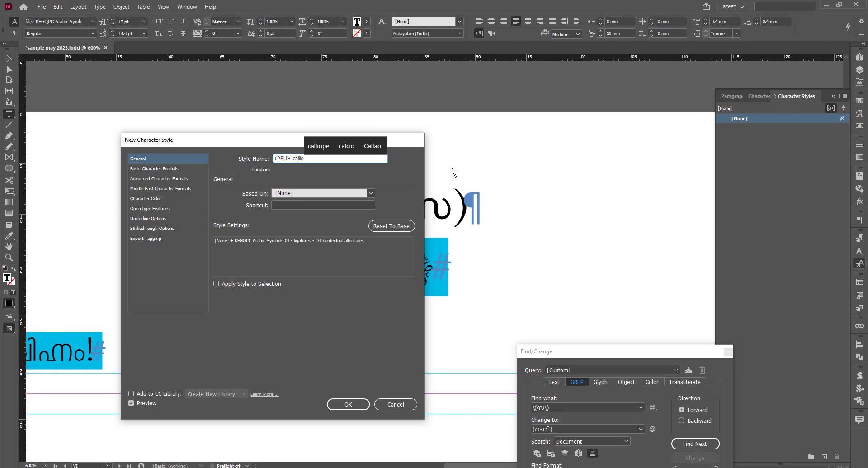
text(g)
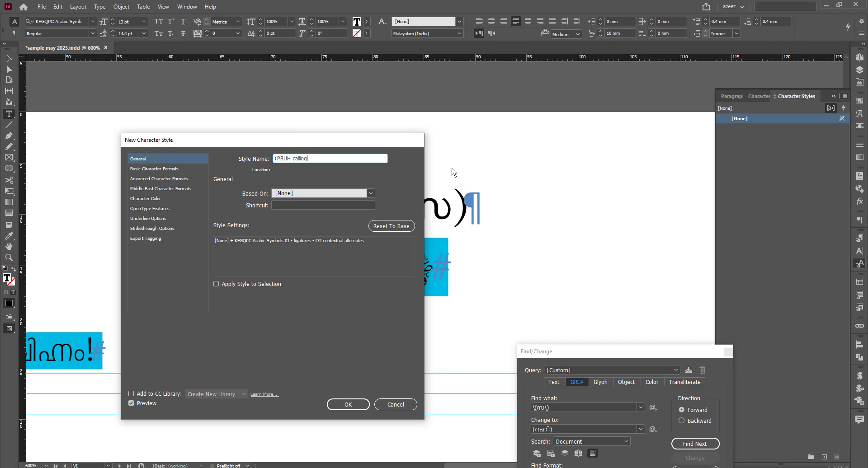
key(BackSpace)
text(g)
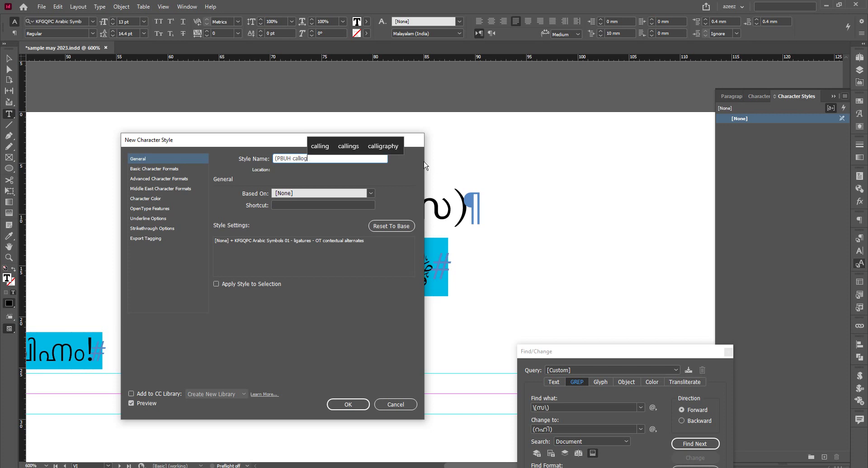
click(387, 147)
key(BackSpace)
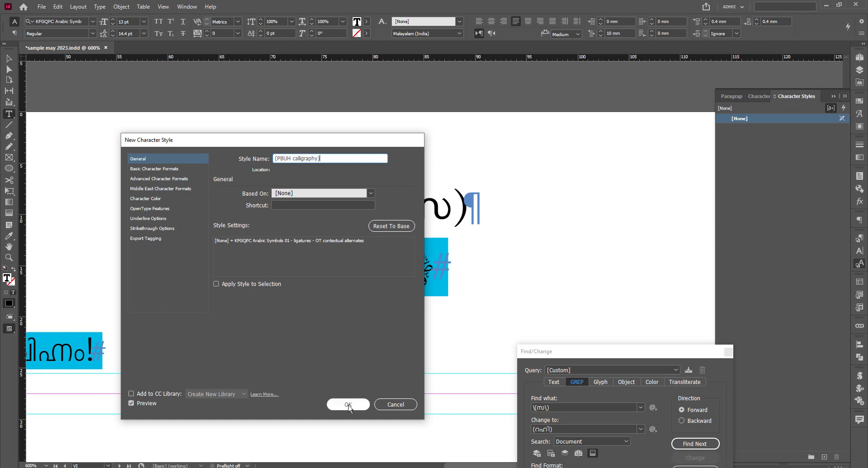
- Set the new character style's font to KFGQPC Arabic Symbols 01 Regular and save the style
click(155, 169)
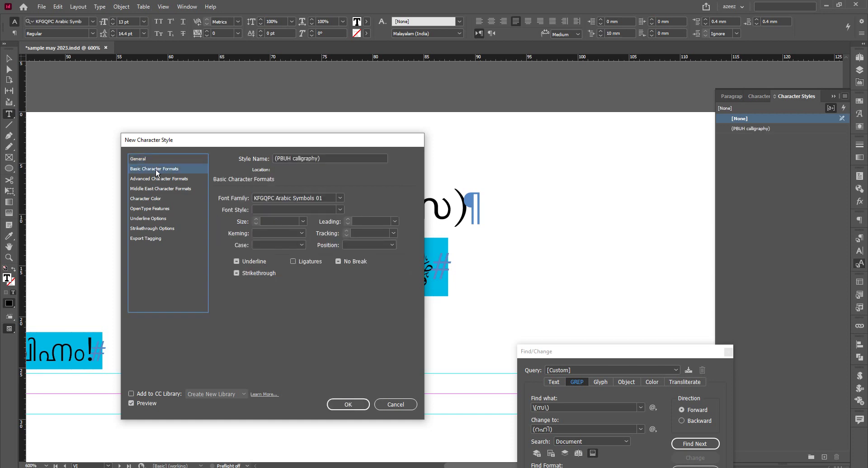
click(328, 197)
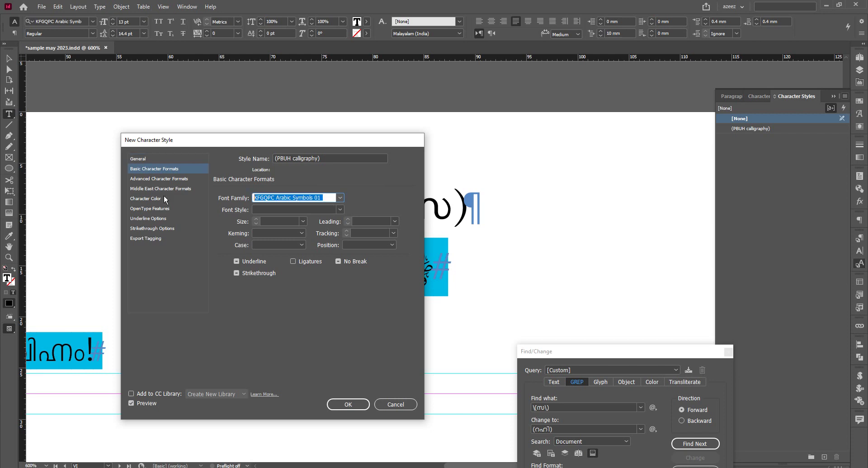
text(KF)
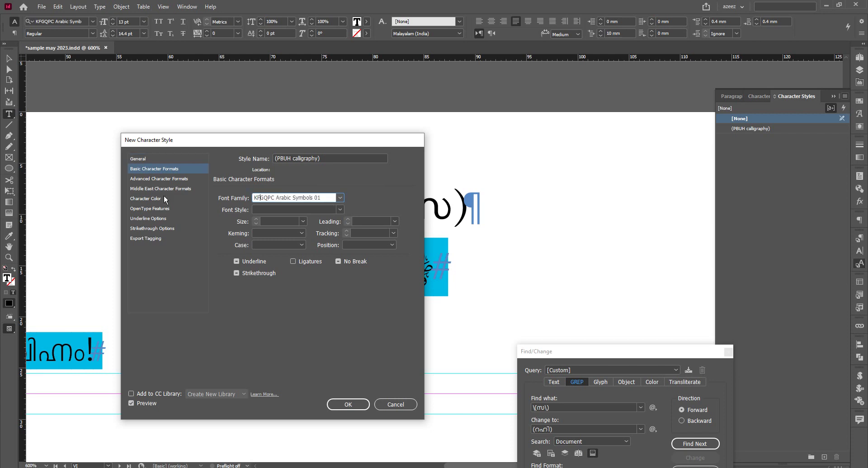
click(340, 199)
click(340, 199)
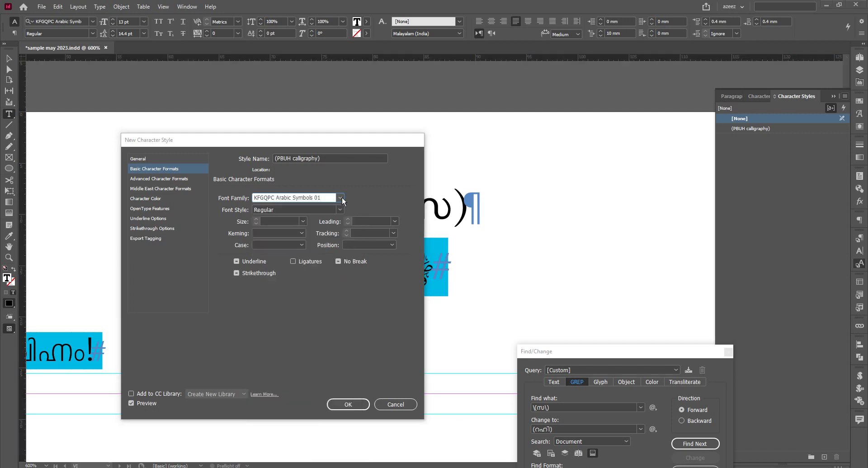
click(351, 404)
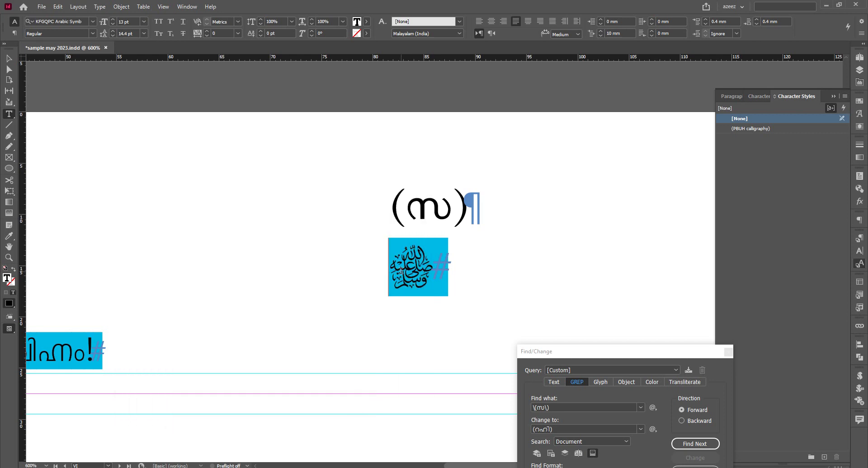
- Copy the honorific symbol from the document and use it as the GREP replacement for (സ)
double_click(432, 267)
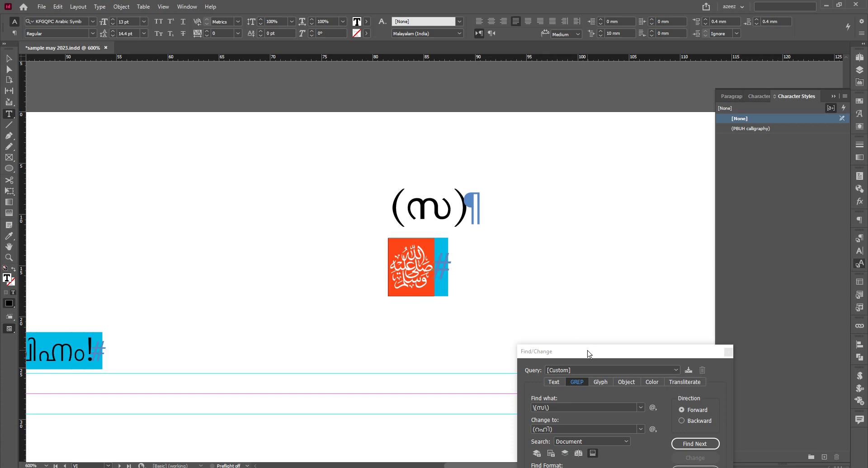
drag(589, 352, 556, 201)
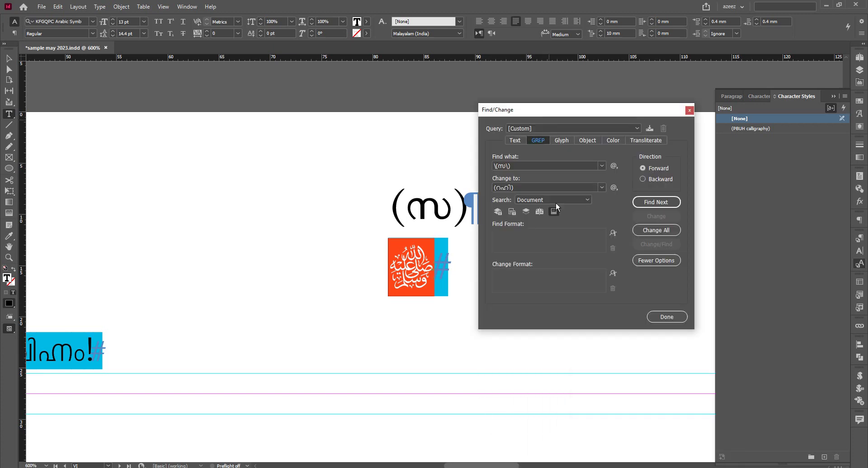
double_click(525, 188)
right_click(413, 260)
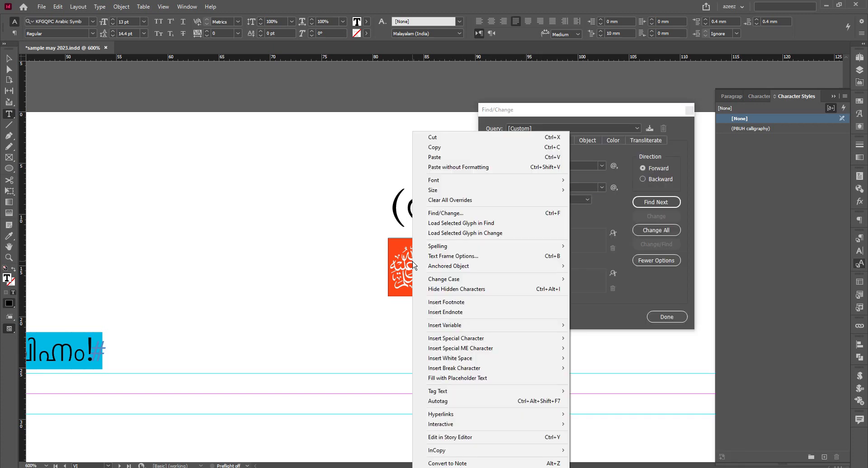
click(447, 148)
click(531, 188)
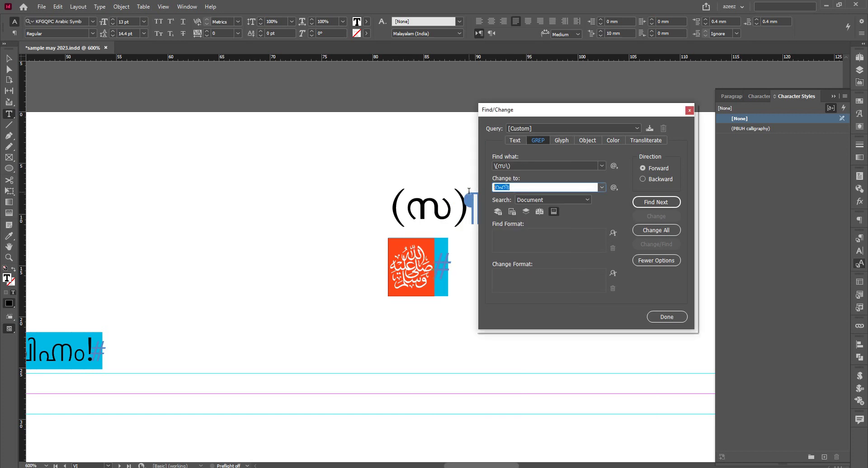
right_click(516, 188)
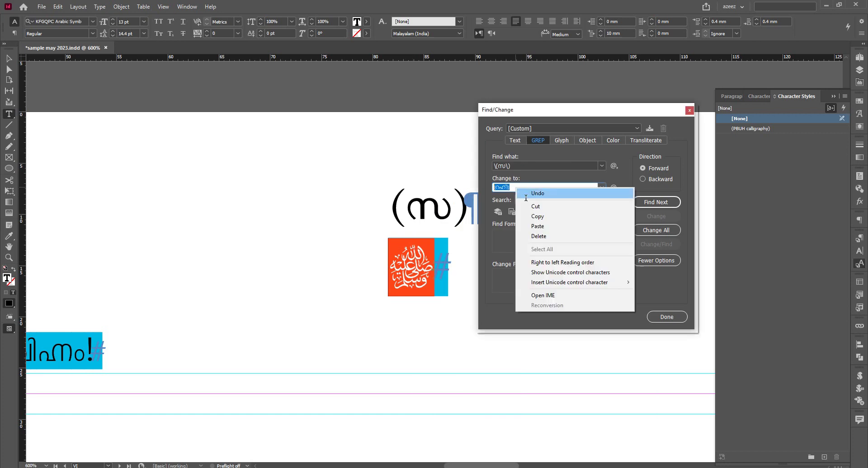
click(543, 226)
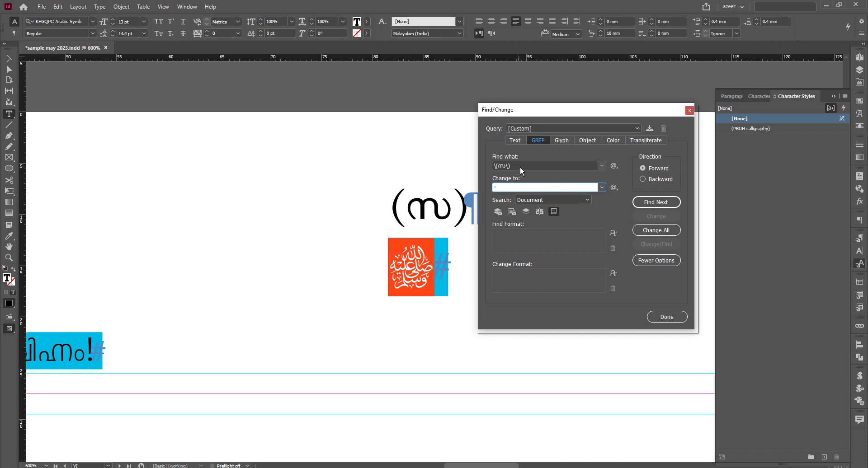
- Set the replacement's formatting to the (PBUH calligraphy) character style
click(613, 273)
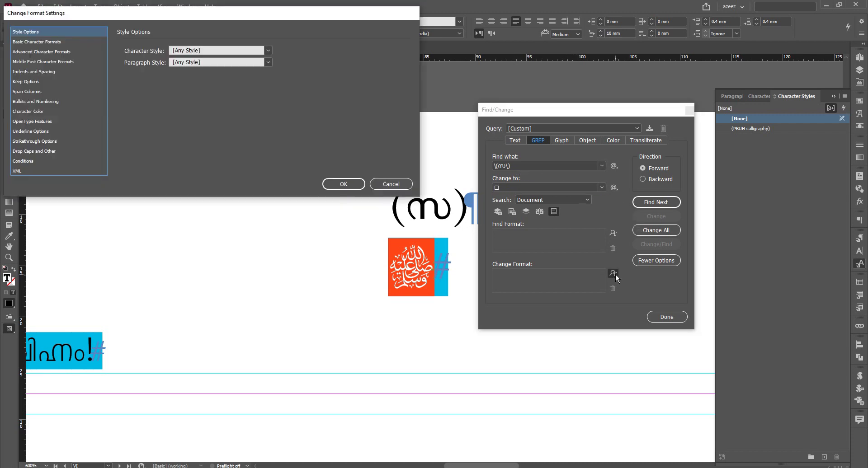
click(209, 50)
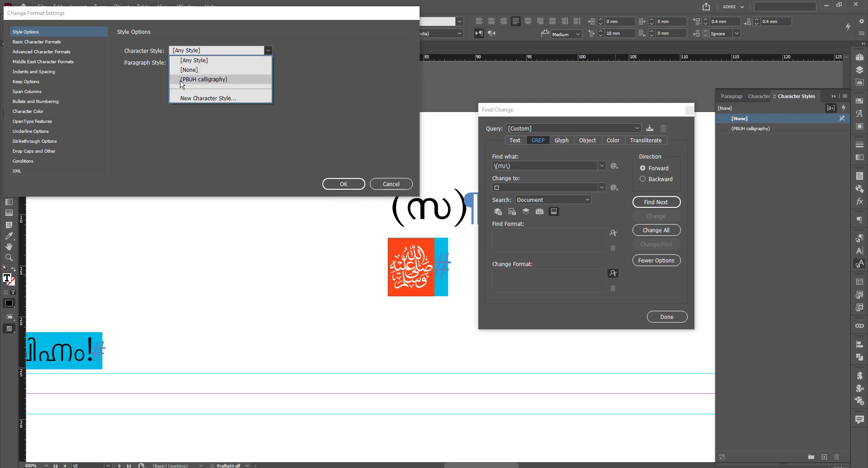
click(212, 80)
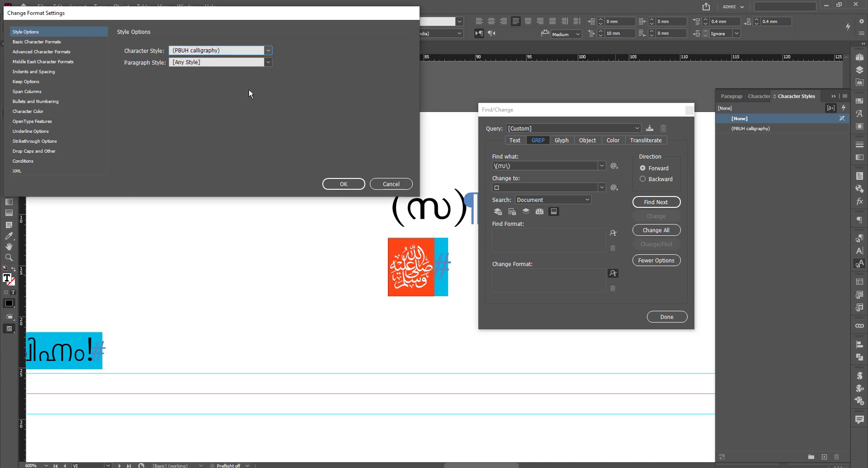
click(344, 184)
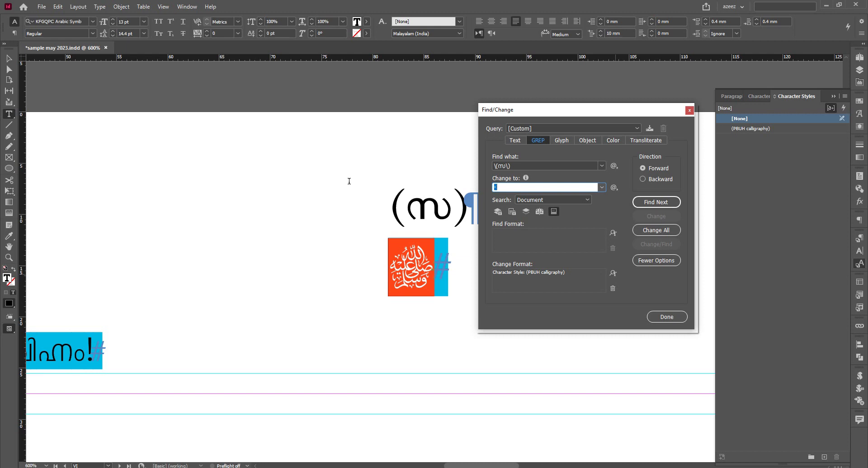
- Find the first (സ) in the document and replace it with the styled honorific symbol
click(660, 202)
click(660, 203)
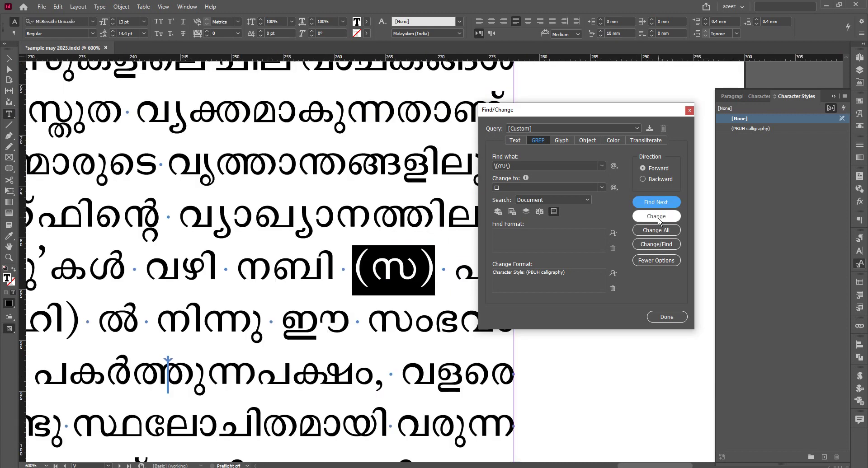
click(656, 217)
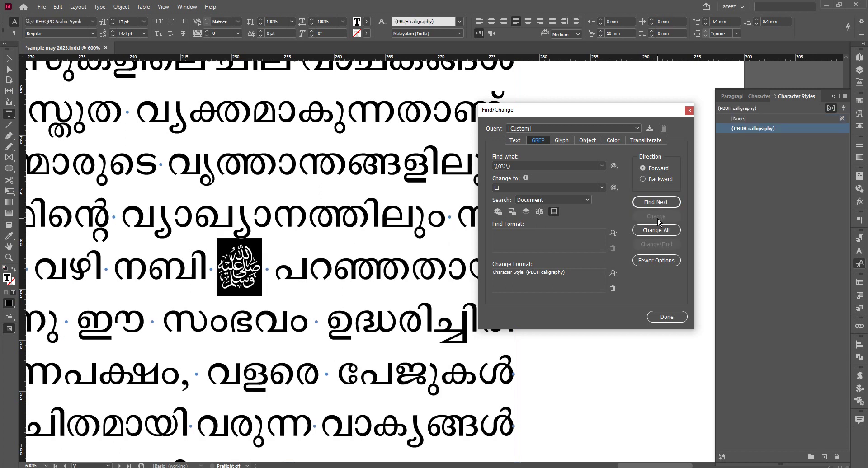
- Step through the remaining (സ) matches, replacing each with the styled symbol until the search is completed
click(658, 203)
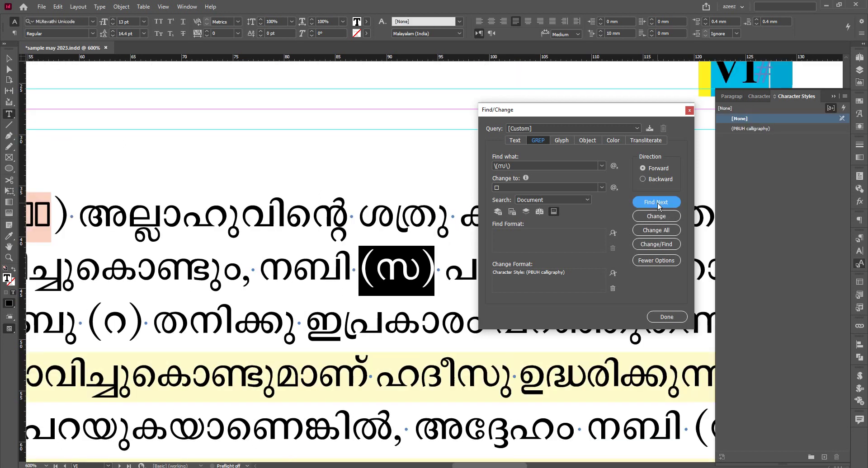
click(661, 247)
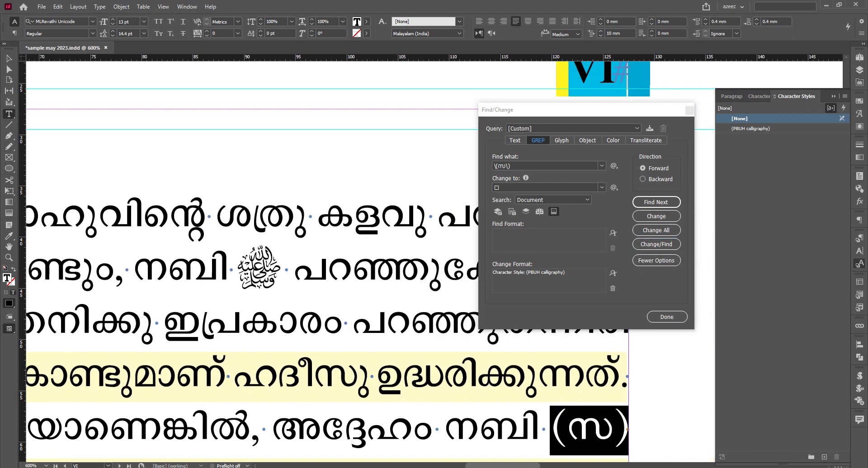
click(667, 245)
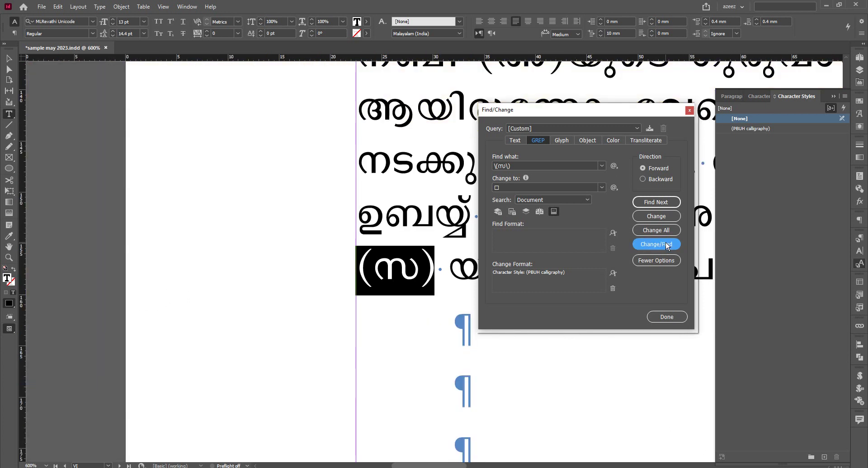
click(668, 246)
click(666, 245)
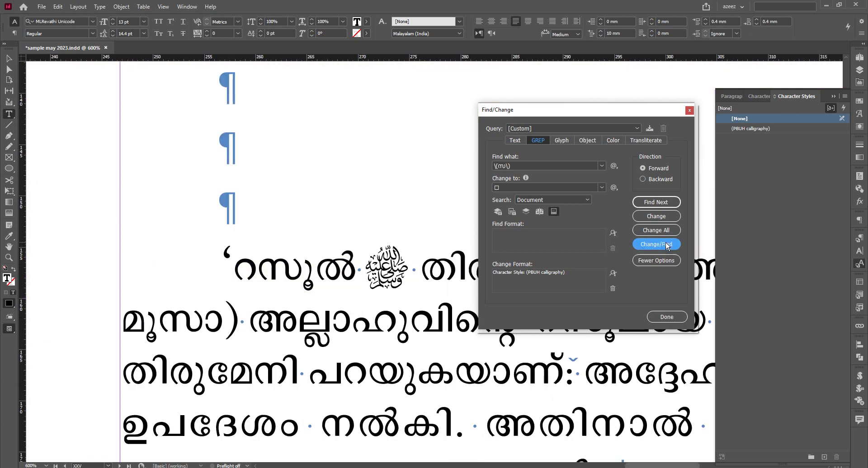
click(666, 245)
click(666, 244)
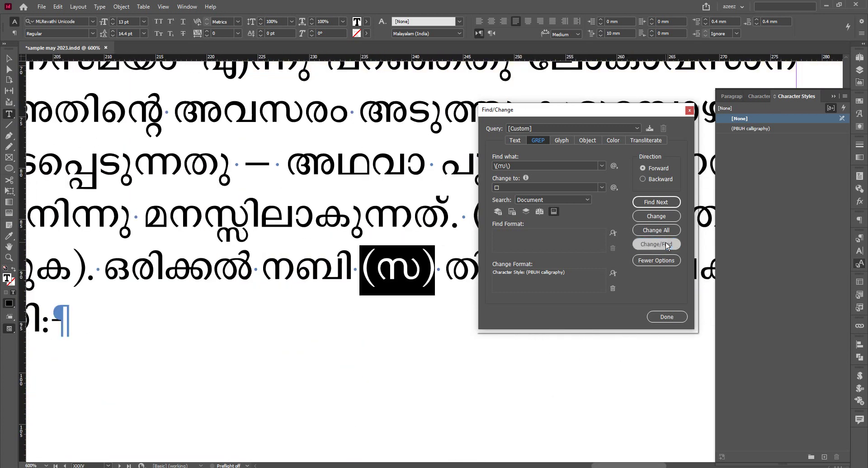
click(667, 244)
click(665, 245)
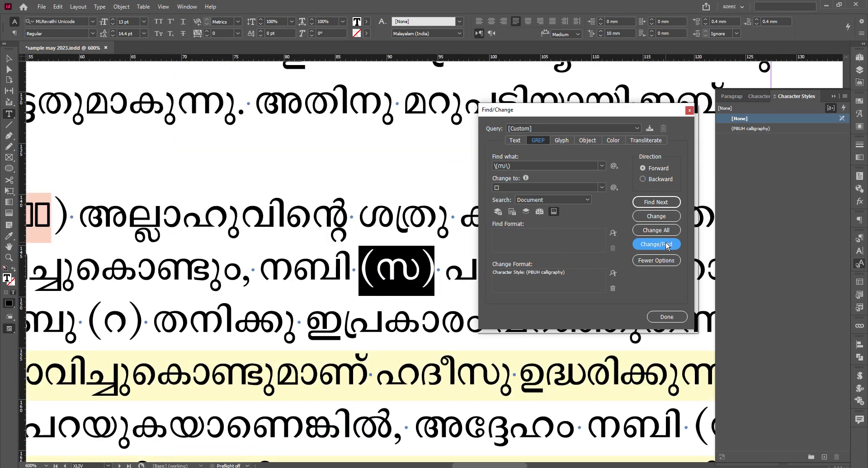
click(665, 245)
click(666, 244)
click(666, 244)
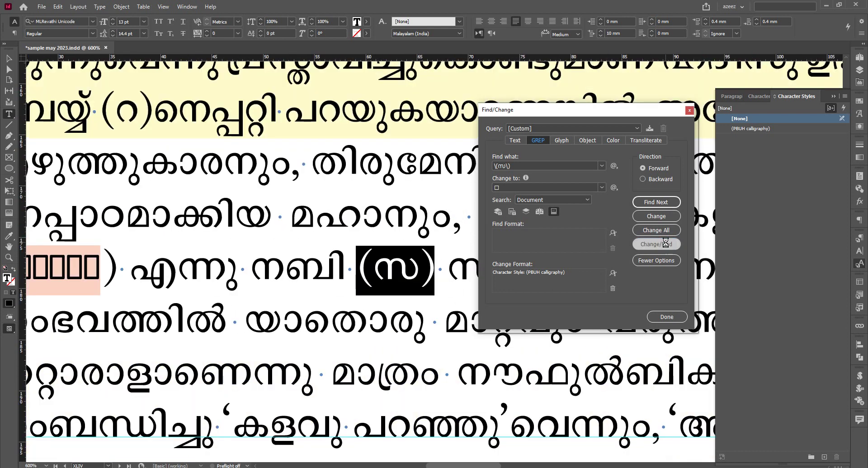
click(666, 244)
click(666, 244)
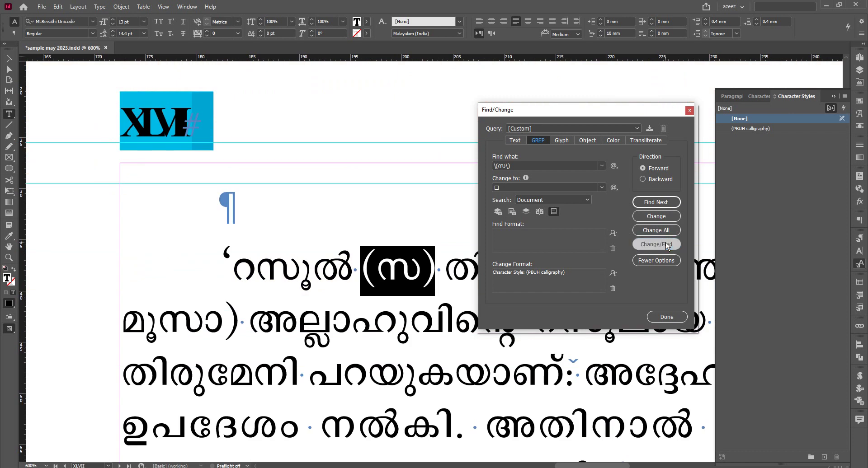
click(666, 244)
click(666, 244)
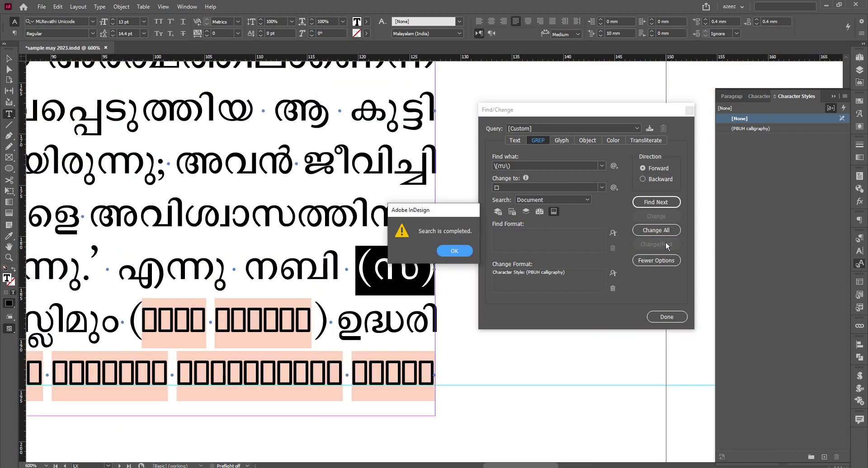
click(459, 251)
- Search the story for the honorific symbol with a plain text search and go through its occurrences
key(ctrl+minus)
key(ctrl+minus)
key(ctrl+minus)
key(ctrl+minus)
key(ctrl+minus)
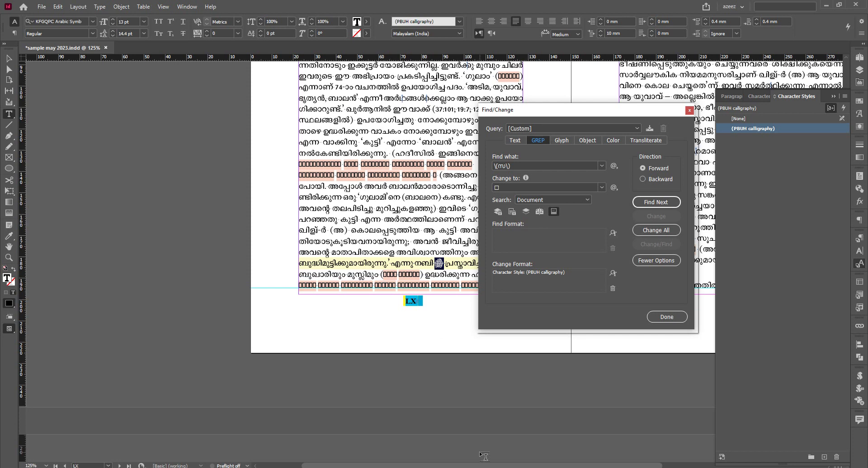
drag(479, 465, 513, 467)
click(350, 210)
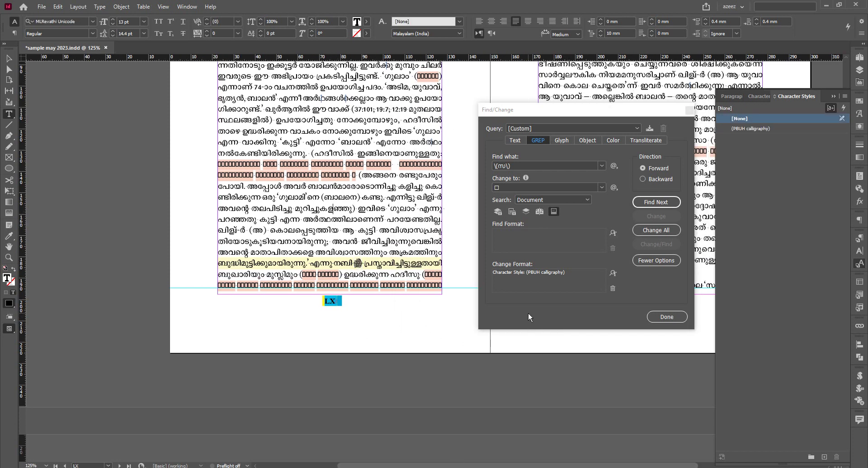
click(516, 187)
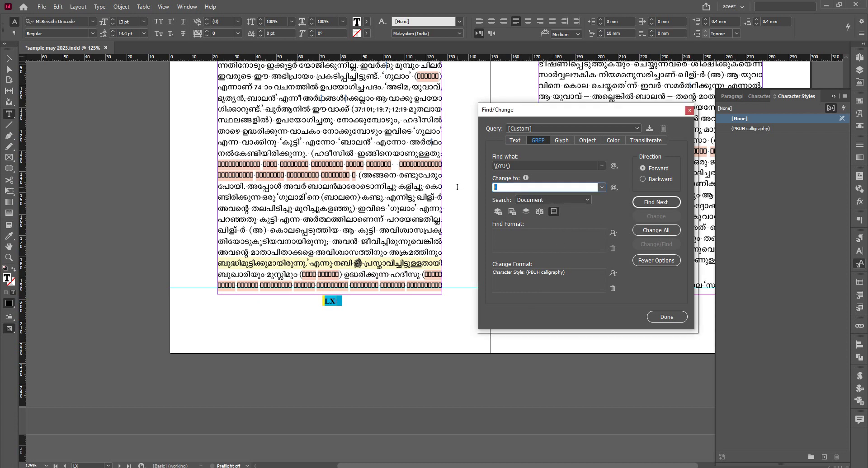
click(516, 139)
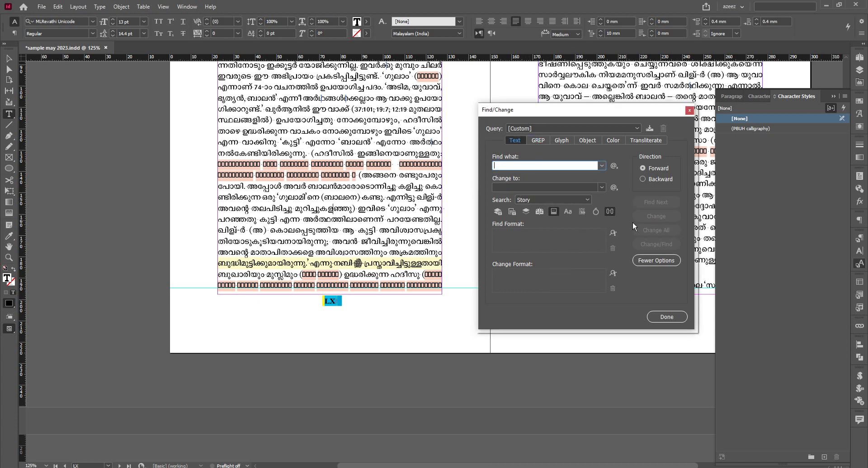
click(668, 202)
click(668, 202)
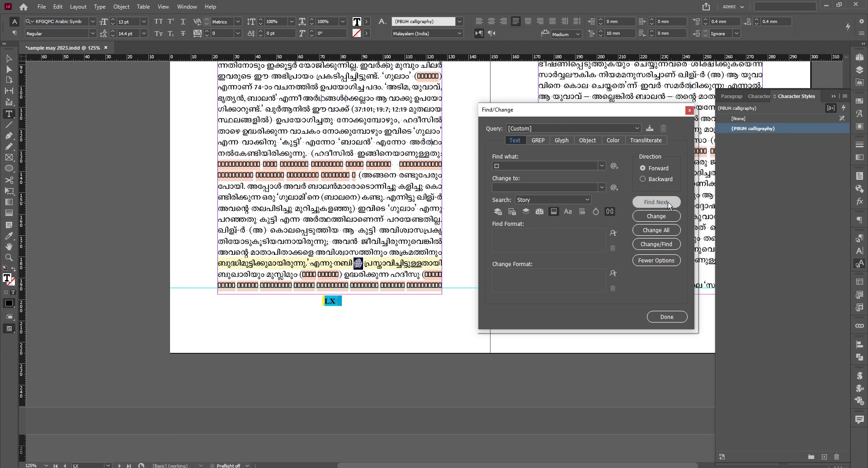
click(668, 202)
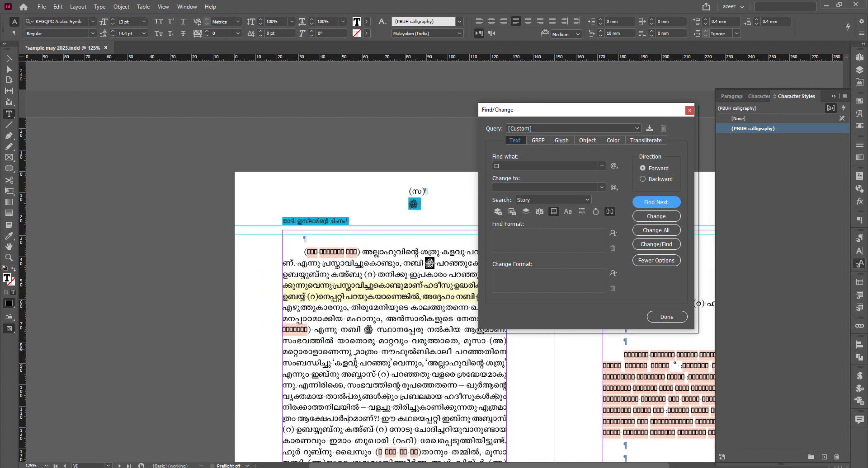
- Set the (PBUH calligraphy) style's character color to the red swatch C=15 M=100 Y=100 K=0
click(376, 329)
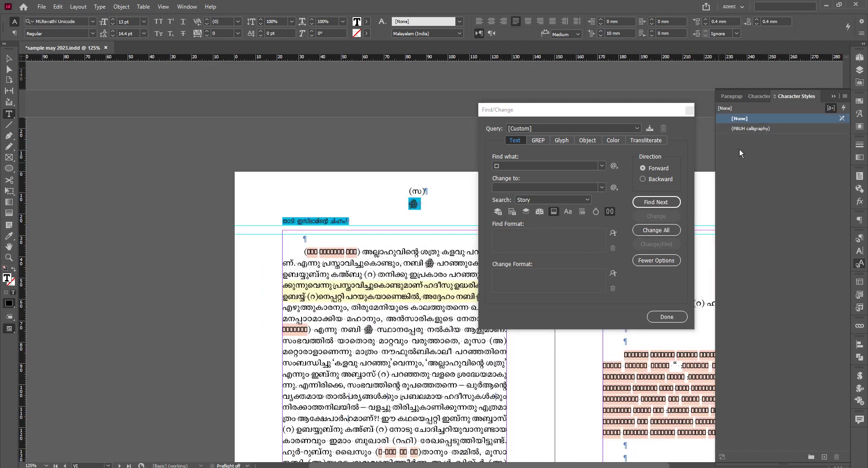
right_click(757, 129)
click(766, 137)
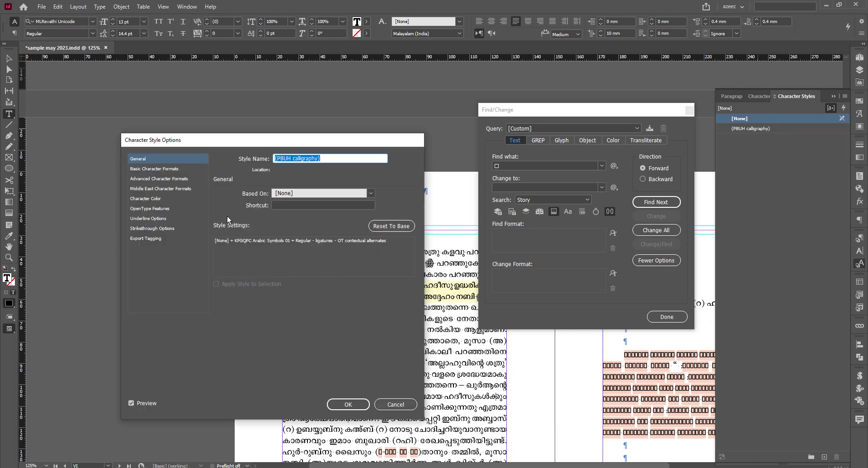
click(152, 201)
scroll(305, 256, down, 2)
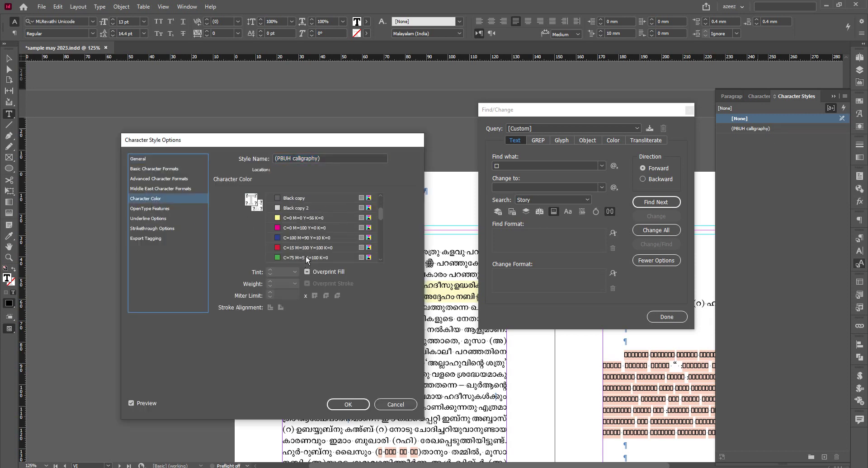
click(303, 248)
click(347, 404)
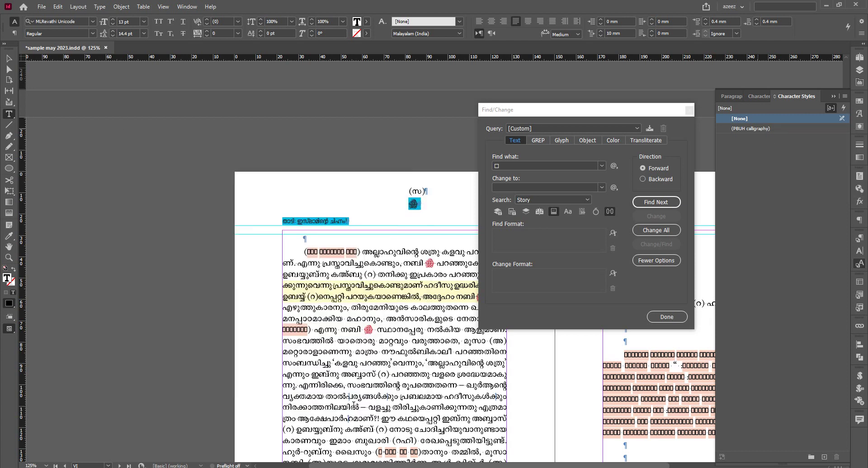
- Check the recolored honorific symbols in the body text and show the spread in Presentation screen mode
key(ctrl+equal)
key(ctrl+equal)
key(ctrl+equal)
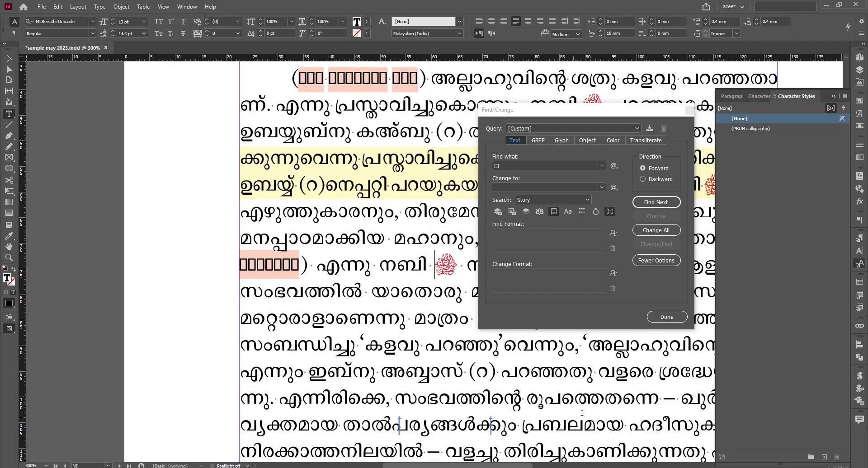
key(ctrl+minus)
key(ctrl+minus)
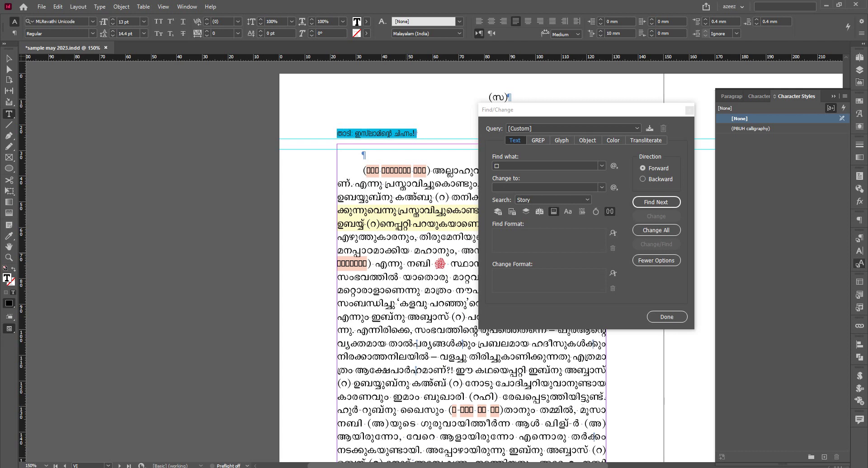
click(163, 6)
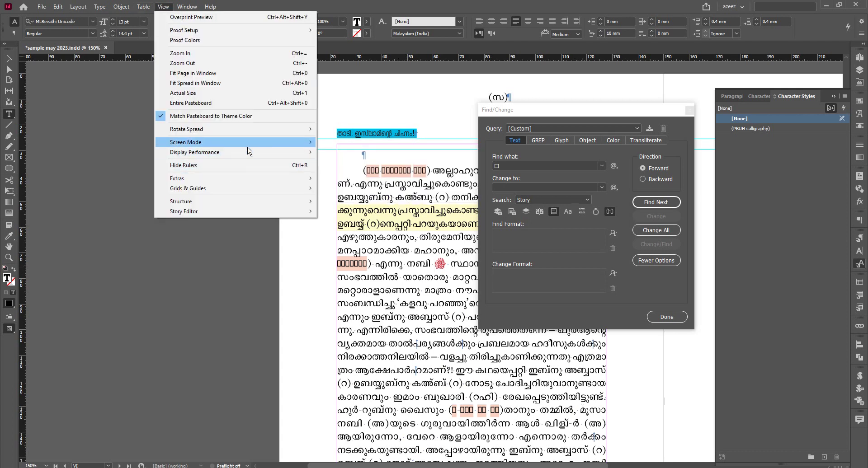
mouse_move(248, 151)
click(346, 181)
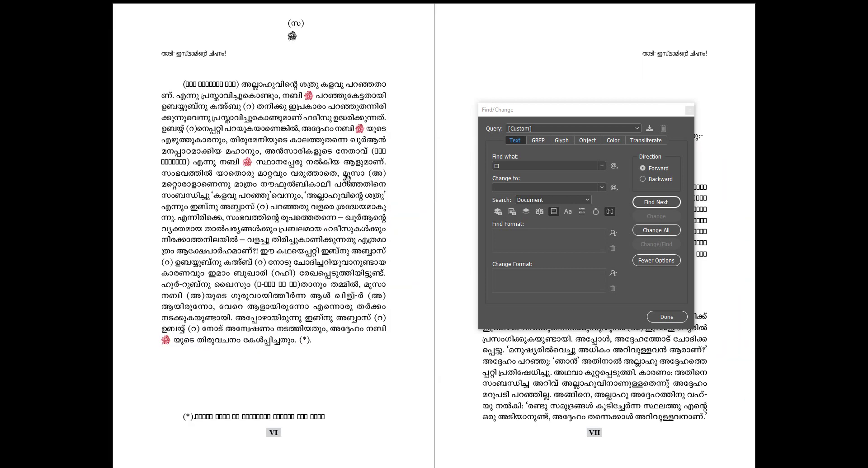
- Page through the book spreads in the presentation view to check the red honorific symbols, and return to the editing view
click(346, 179)
click(347, 179)
click(346, 180)
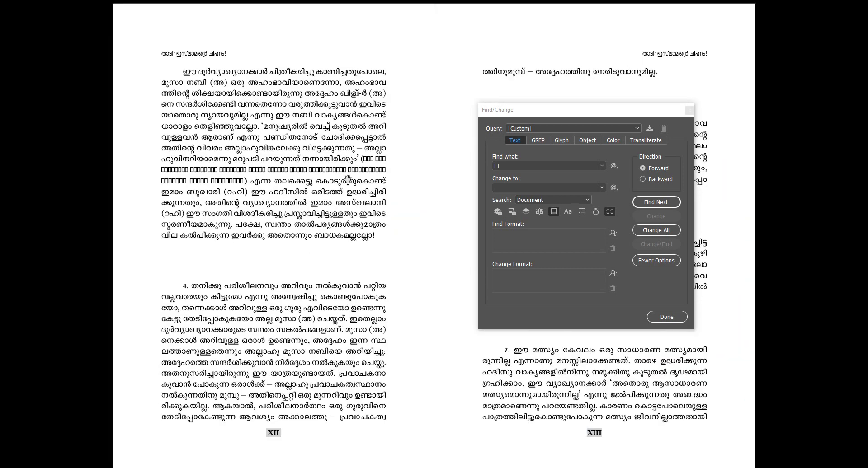
click(347, 178)
click(347, 178)
click(347, 179)
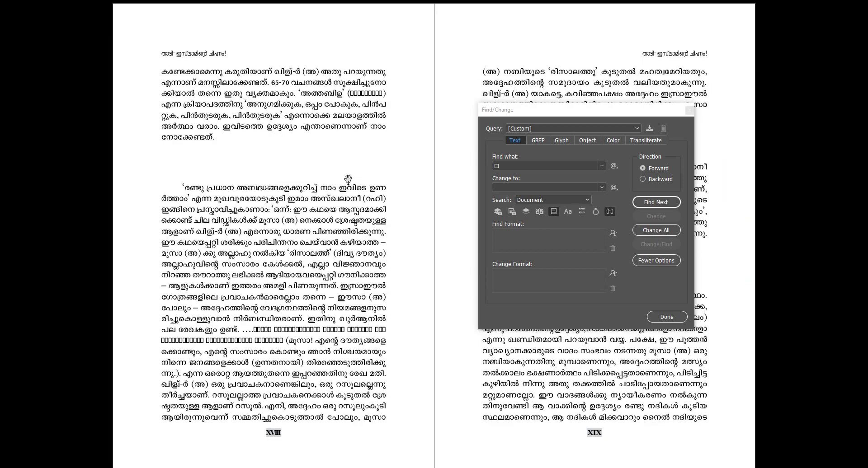
click(348, 179)
click(348, 180)
click(348, 180)
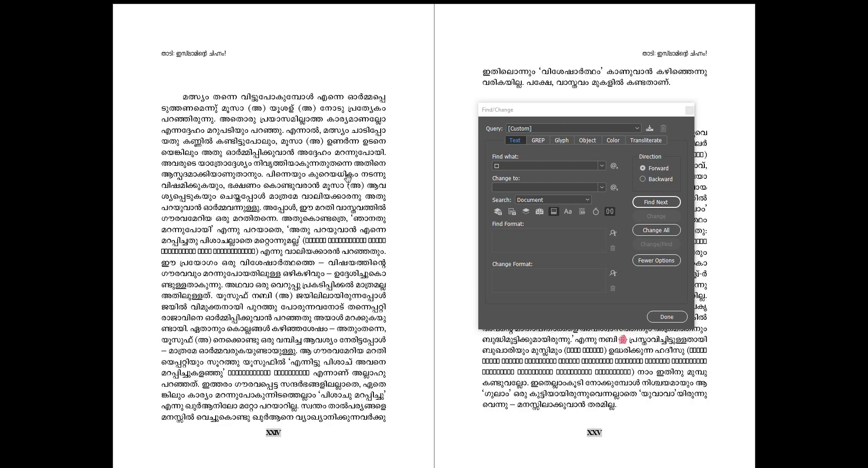
click(348, 180)
click(348, 180)
click(348, 180)
click(348, 179)
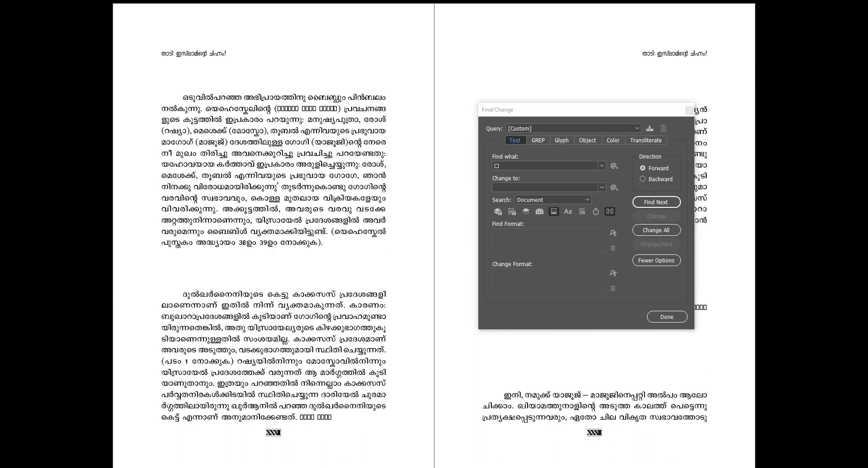
click(348, 180)
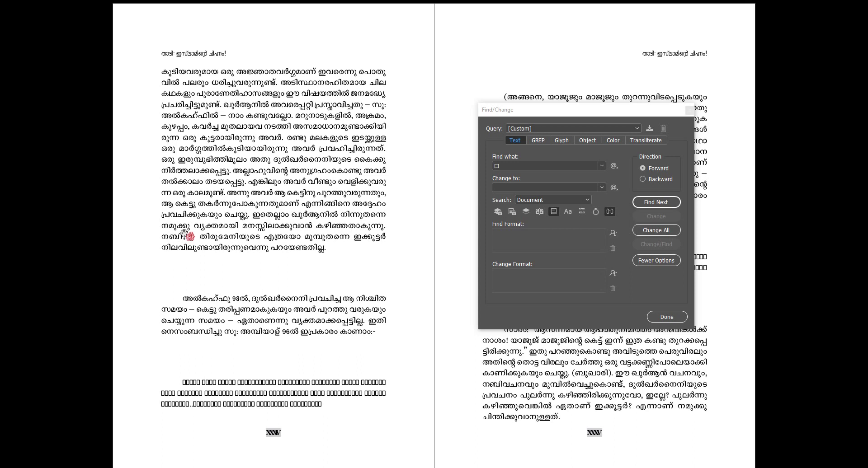
click(274, 229)
click(274, 229)
right_click(245, 268)
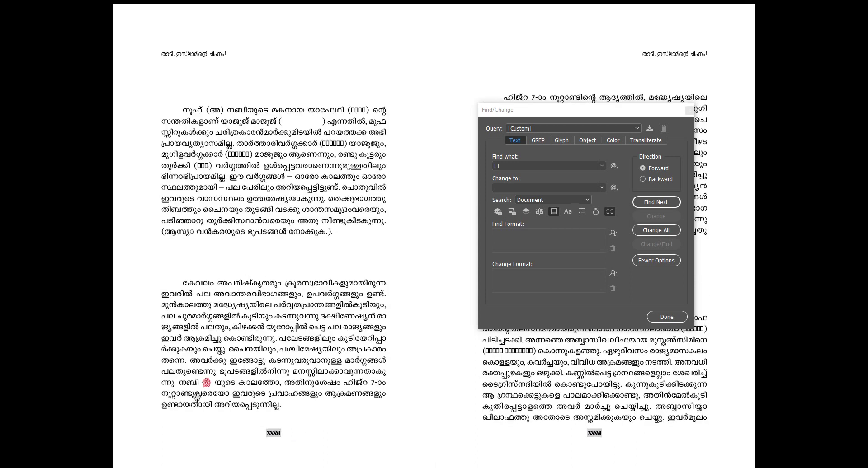
click(269, 340)
click(271, 335)
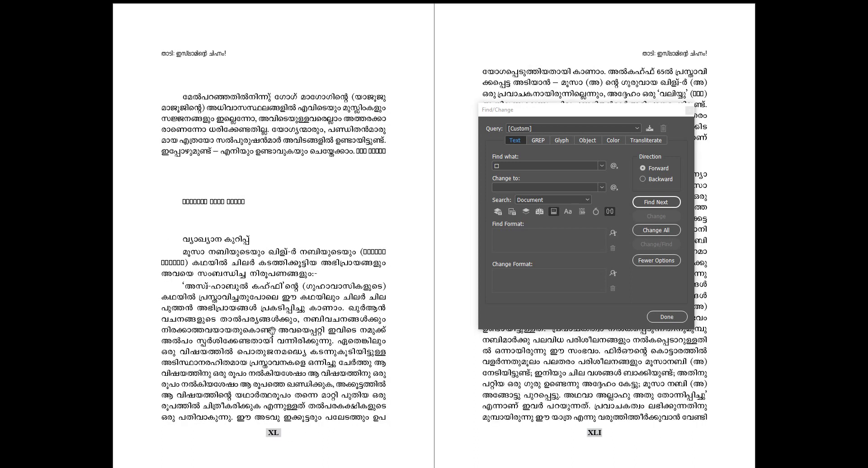
click(273, 331)
click(274, 328)
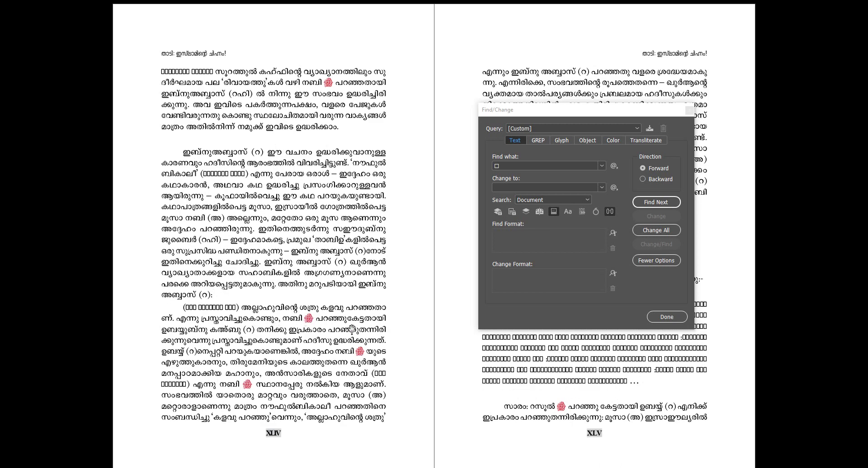
click(283, 368)
click(311, 344)
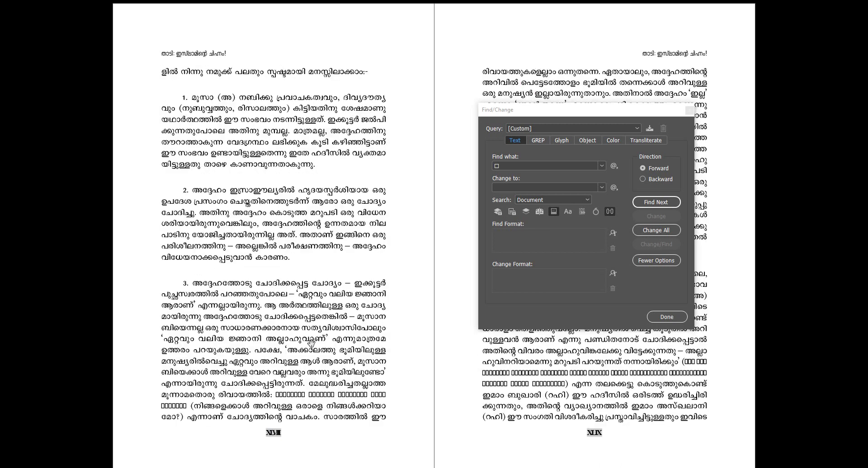
click(311, 344)
click(312, 343)
click(312, 342)
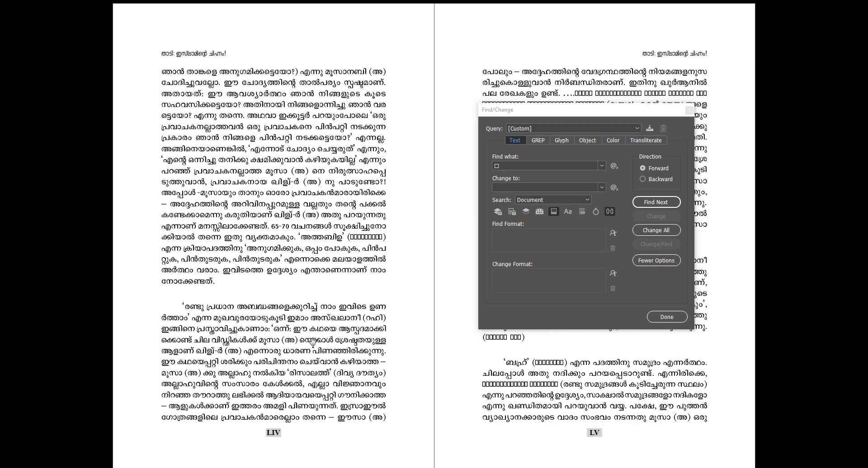
click(313, 342)
click(307, 318)
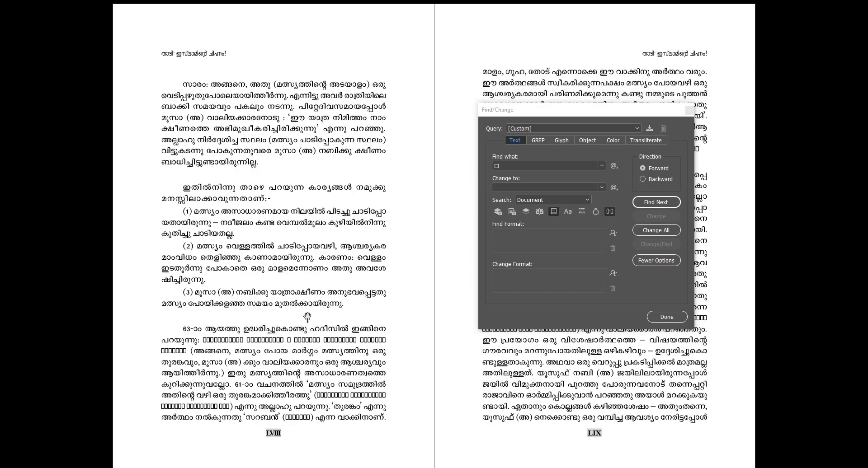
click(308, 317)
click(308, 317)
key(Escape)
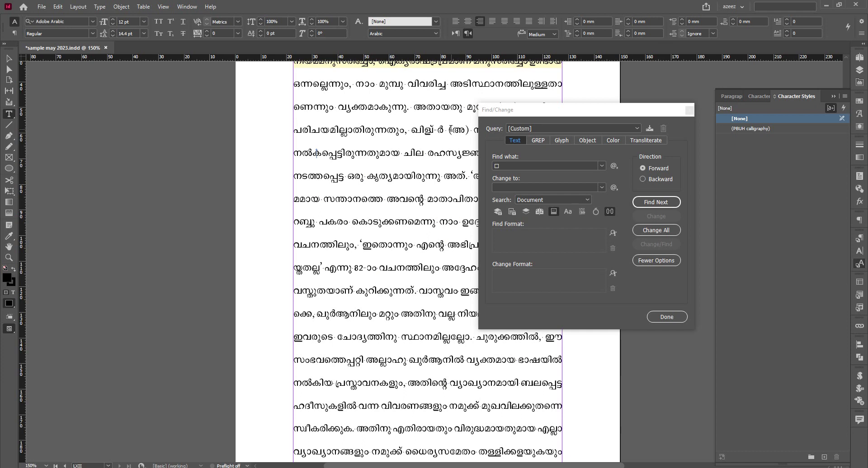
- Set the letter അ inside the (അ) honorific before നബിക്കു on page LXII to the KFGQPC Arabic Symbols 01 font
drag(450, 130, 471, 130)
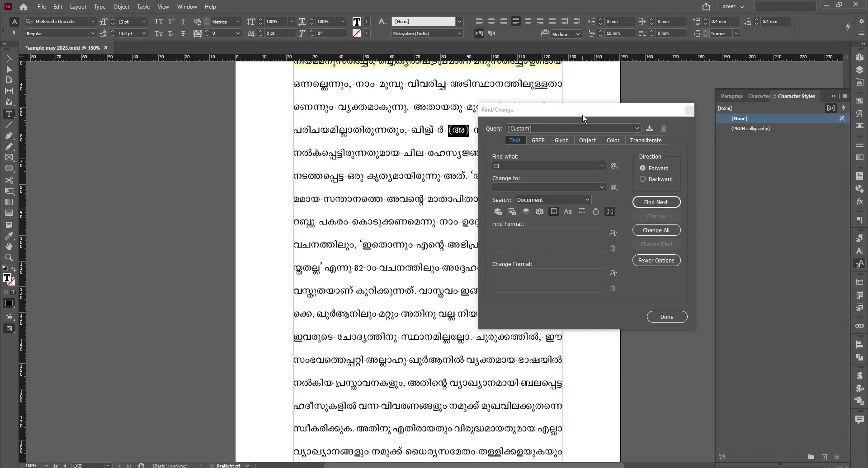
drag(582, 115, 171, 140)
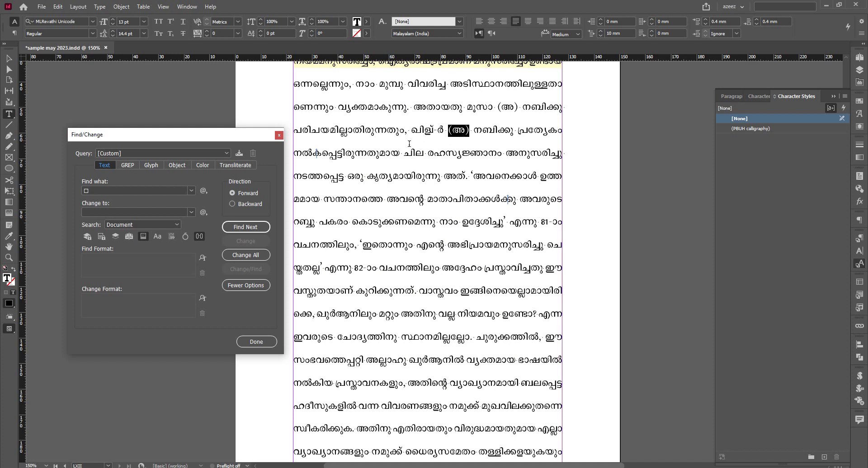
click(459, 135)
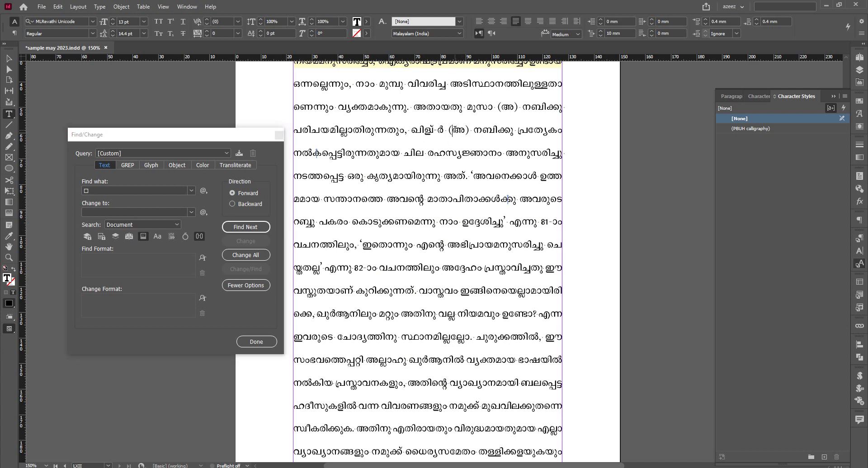
double_click(459, 131)
click(93, 22)
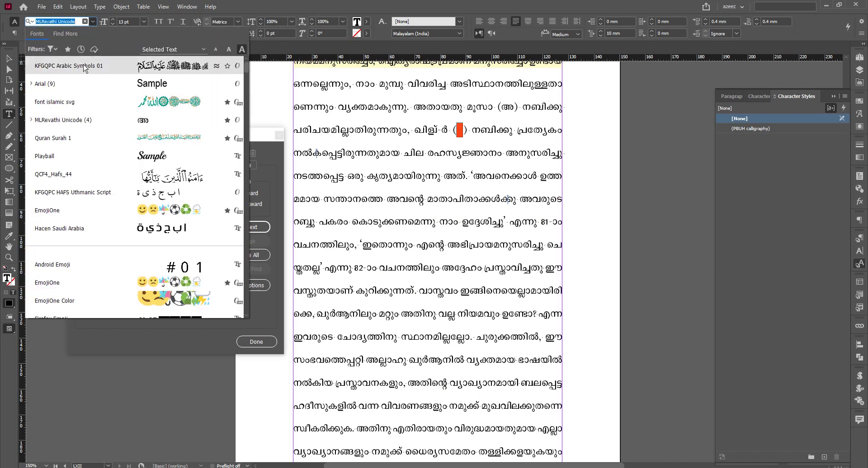
click(54, 65)
- Replace the selected letter അ with the عليه السلام glyph from KFGQPC Arabic Symbols 01, and close Find/Change
click(859, 113)
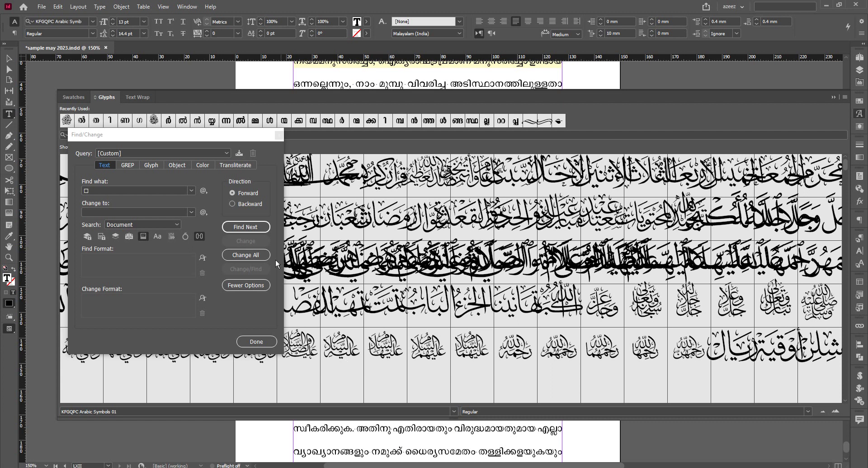
drag(220, 141, 404, 102)
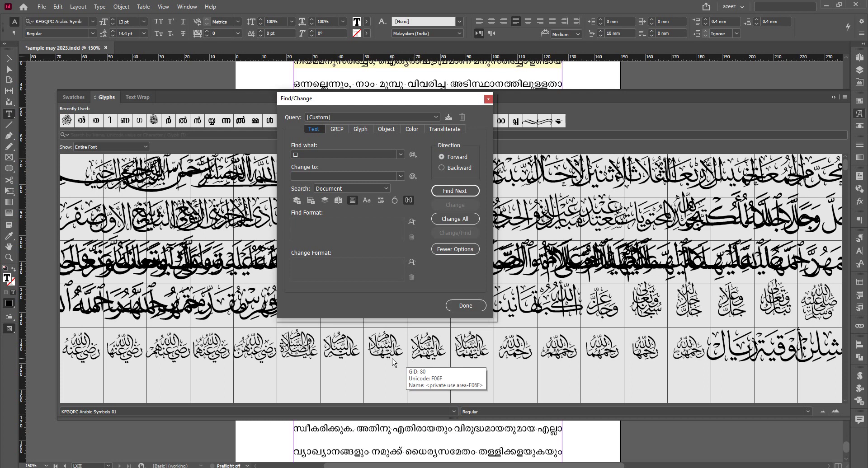
double_click(343, 352)
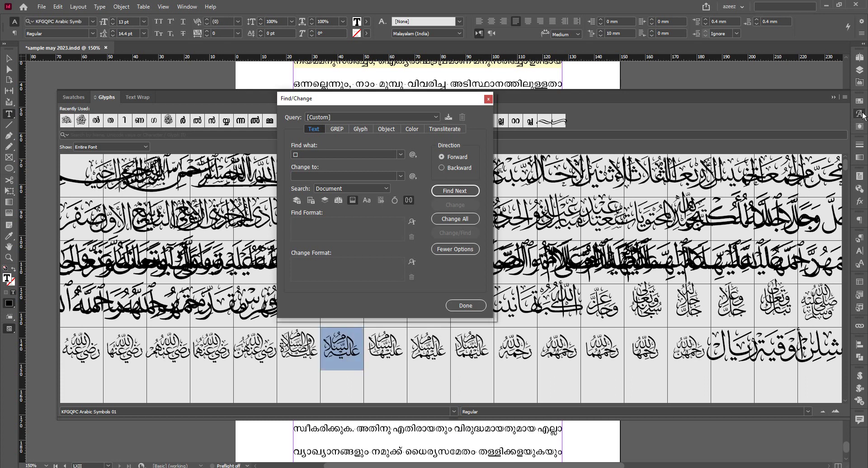
click(859, 114)
drag(409, 98, 723, 98)
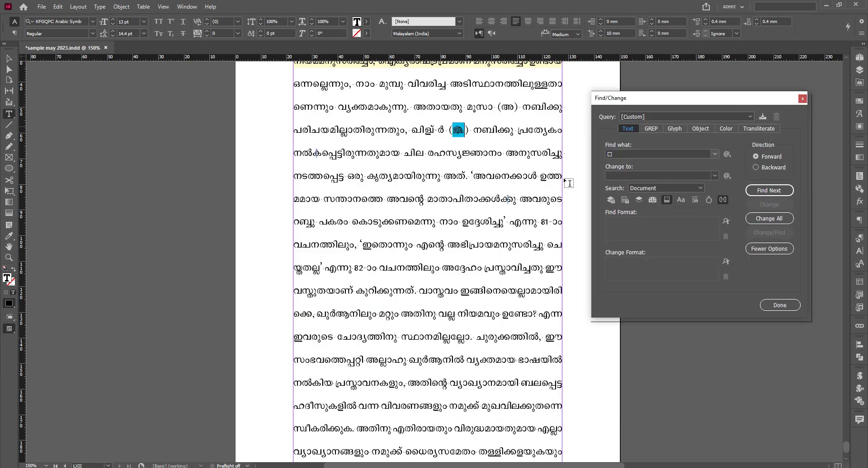
click(9, 258)
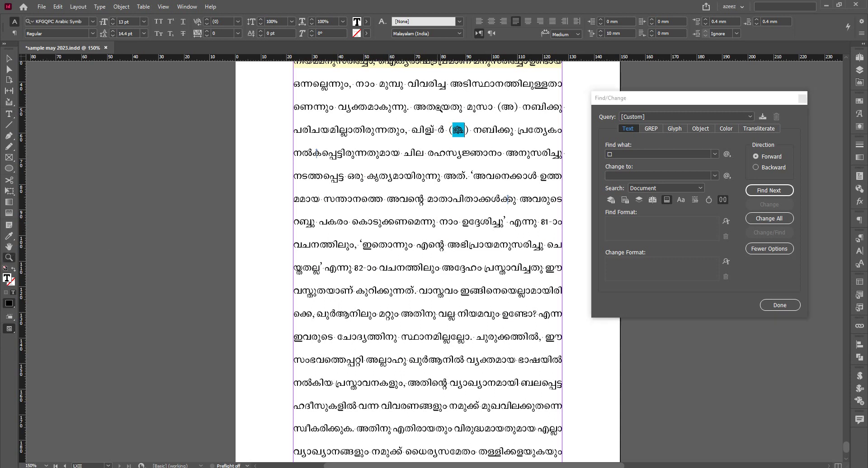
drag(429, 96, 510, 155)
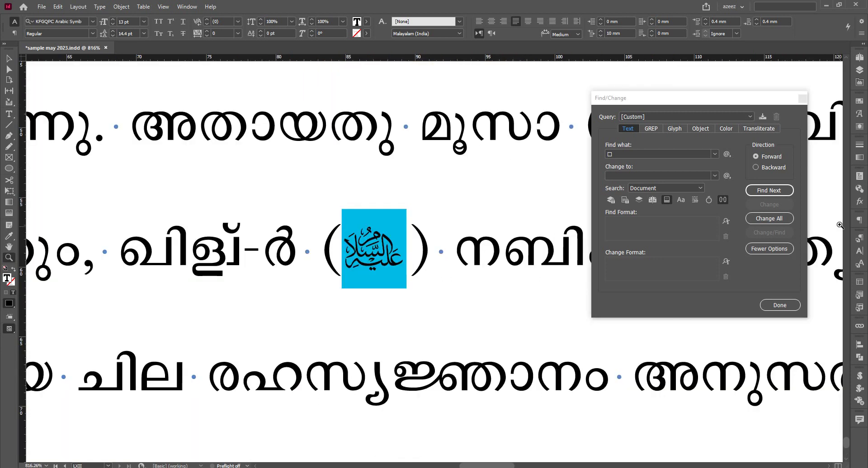
click(803, 99)
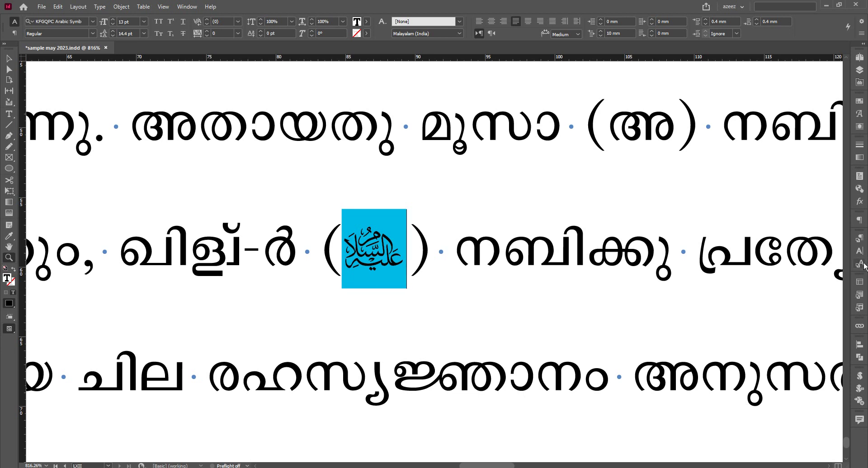
- Duplicate the (PBUH calligraphy) character style and name the copy (അലൈഹിസ്സലാം)
click(860, 265)
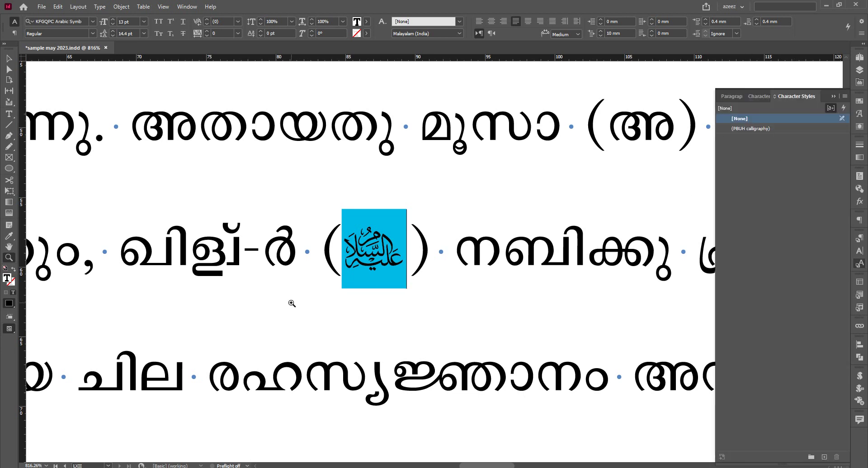
click(9, 114)
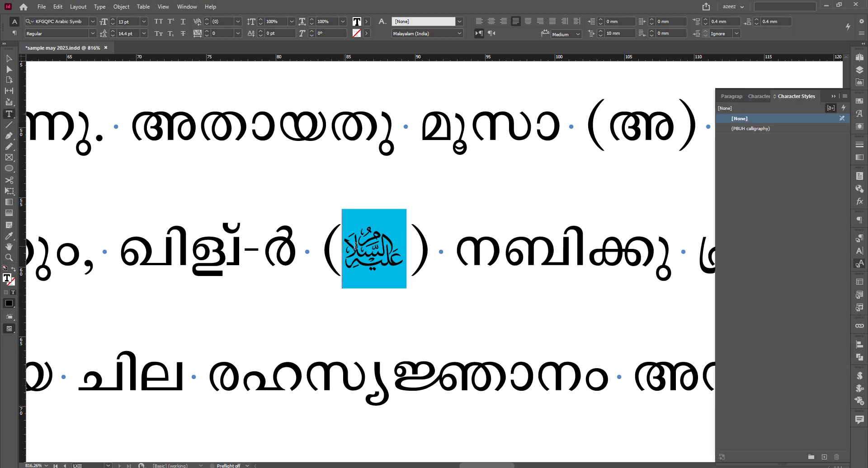
click(401, 251)
drag(402, 252, 409, 253)
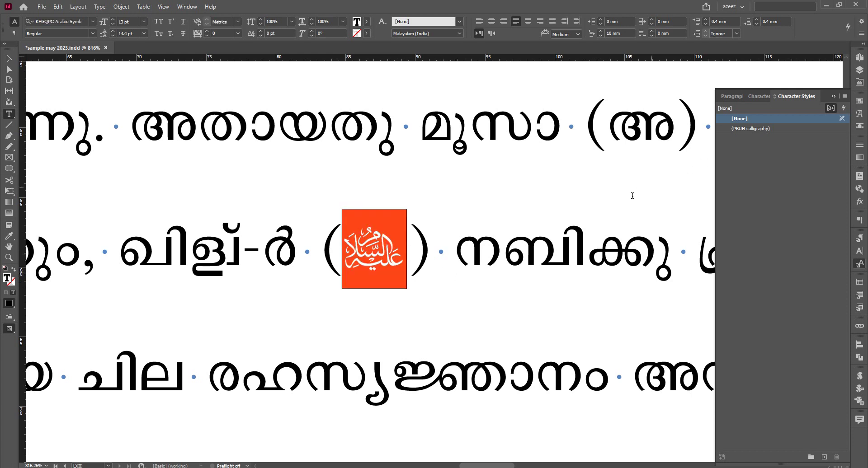
right_click(761, 132)
click(777, 145)
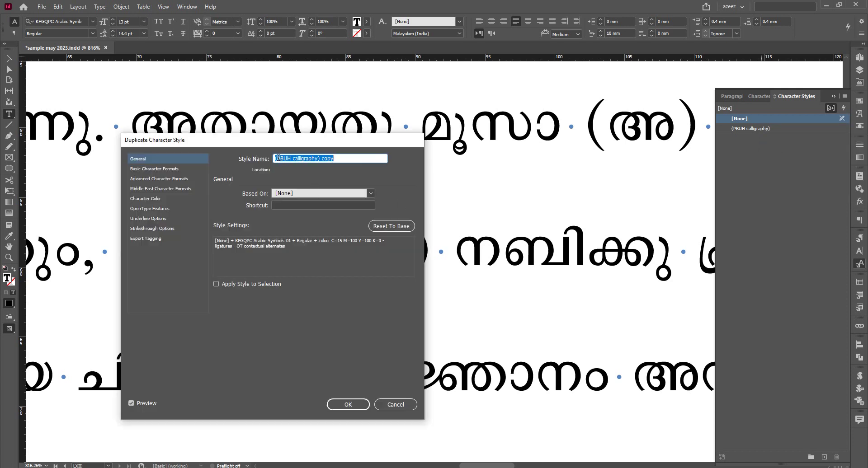
drag(279, 158, 318, 162)
text((അലൈഹി)
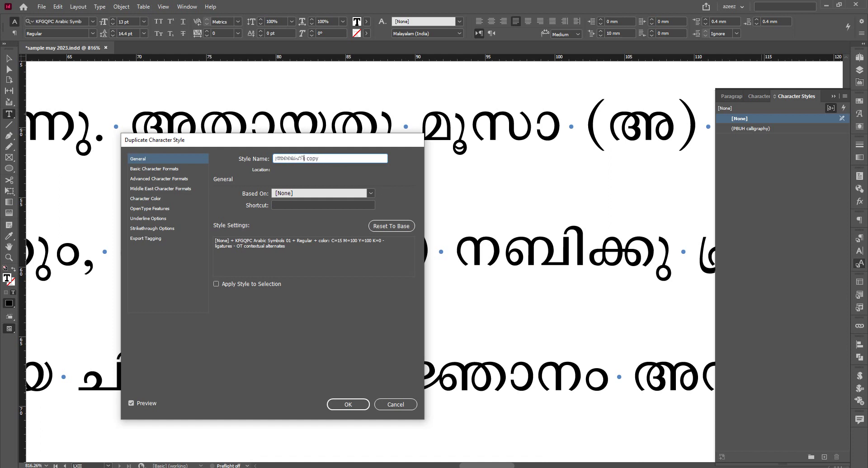
text(സ്സലാം)
text())
key(shift+End)
key(Delete)
- Set the duplicated style's character color to the green swatch C=75 M=5 Y=100 K=0 and save the style
click(147, 199)
click(299, 258)
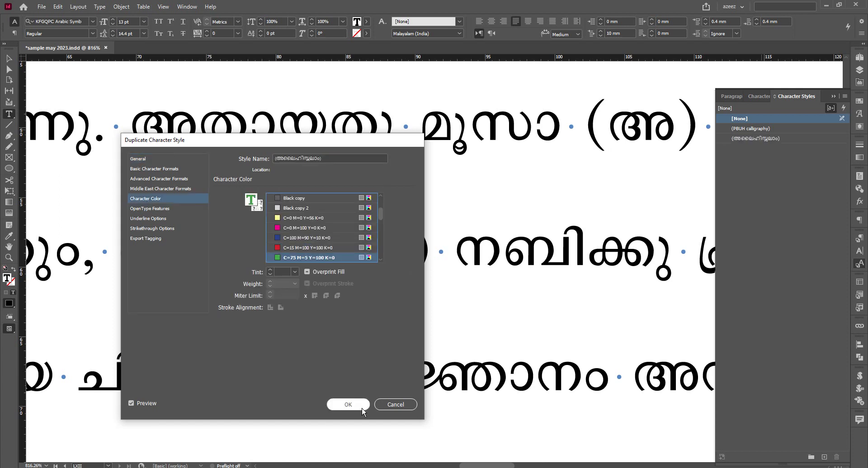
click(360, 406)
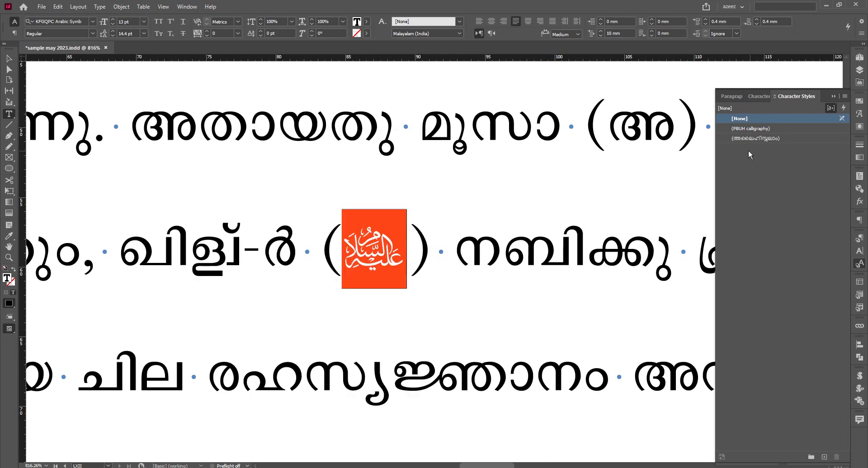
- Open Find/Change and copy the عليه السلام glyph inside the parentheses before നബിക്കു on page LXII
click(343, 254)
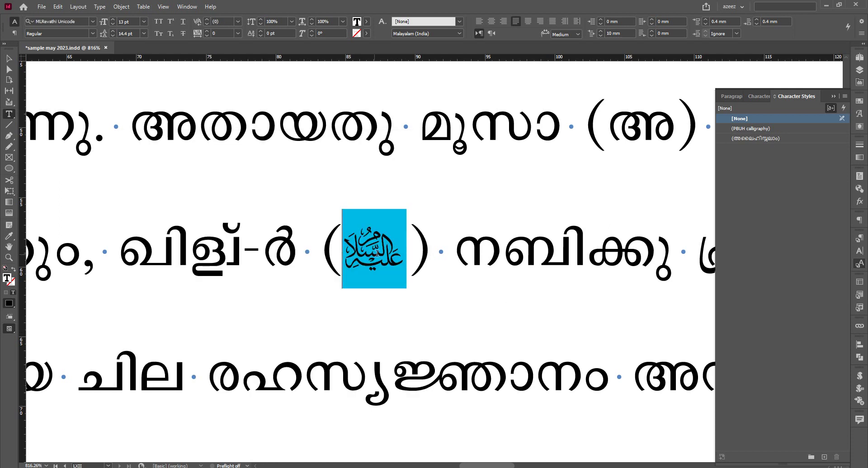
drag(378, 254, 415, 253)
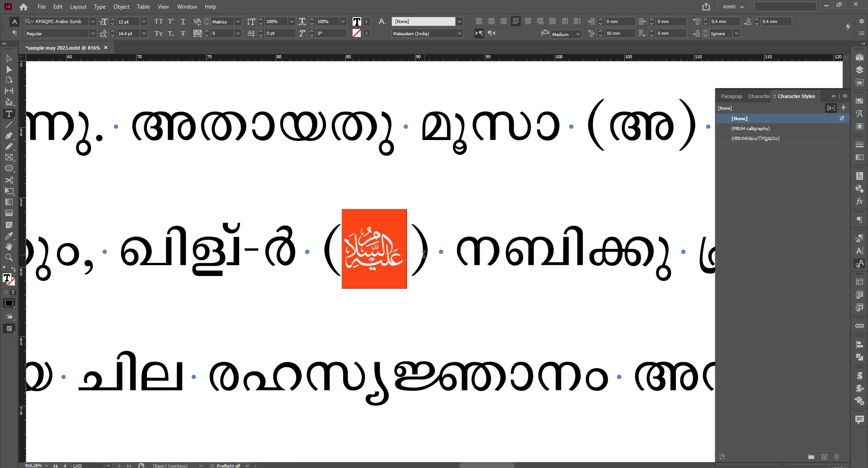
click(327, 245)
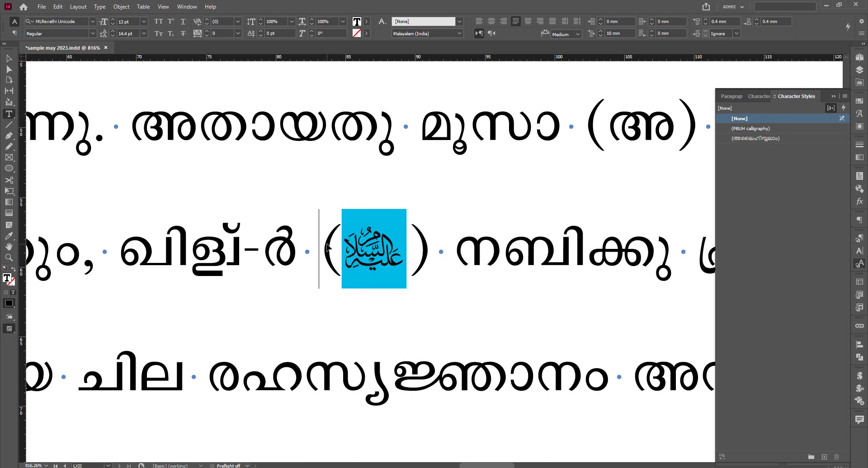
key(ctrl+f)
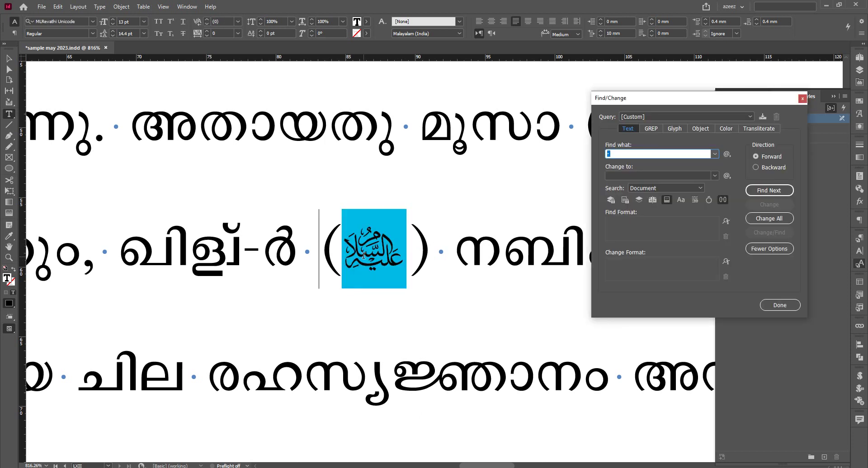
drag(349, 251, 408, 258)
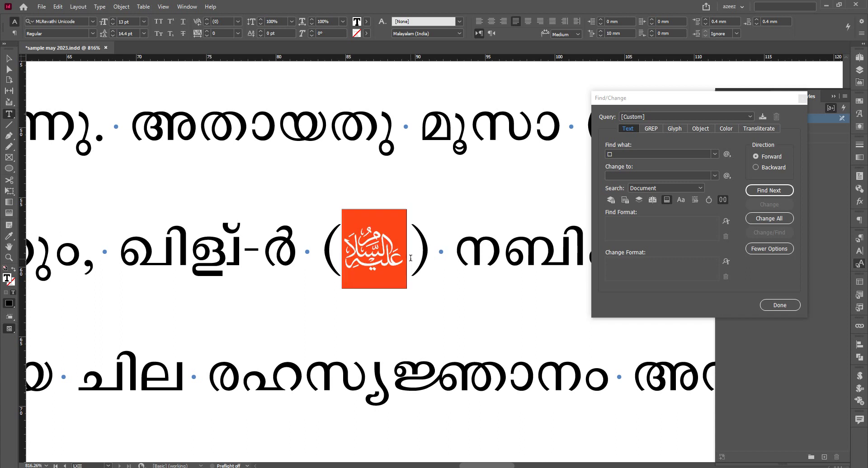
key(ctrl+z)
click(354, 252)
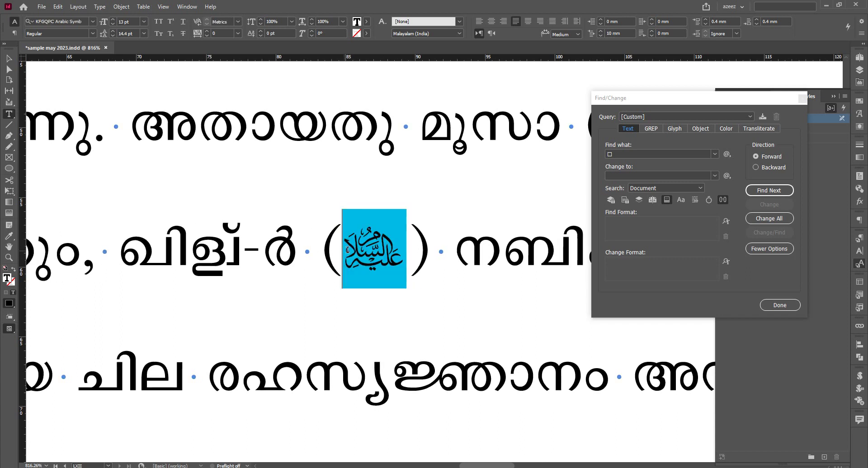
shift+click(407, 254)
click(58, 6)
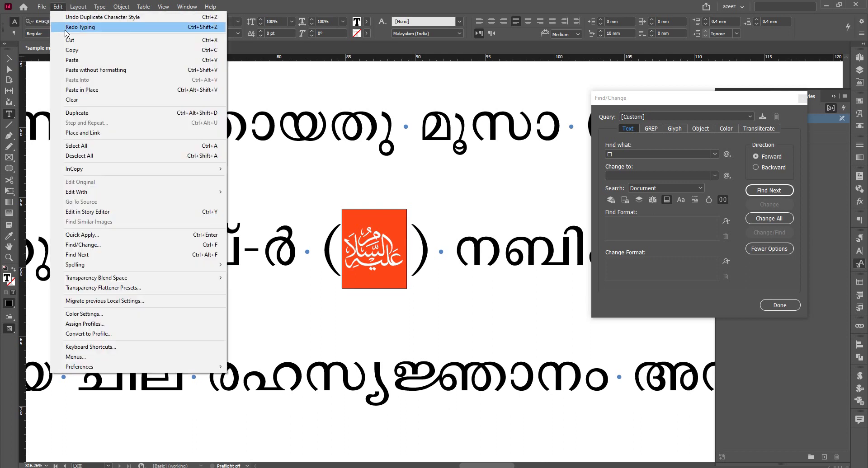
click(80, 59)
- Switch Find/Change to a GREP search and paste the copied glyph as the replacement text
click(629, 153)
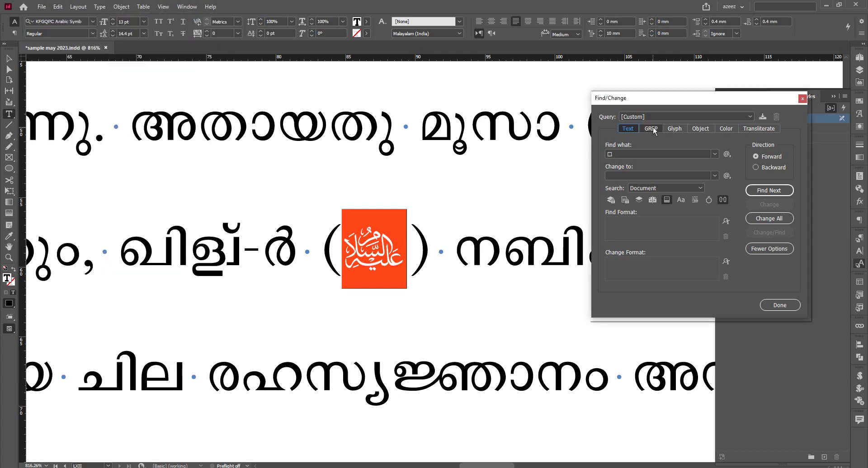
click(651, 129)
click(617, 154)
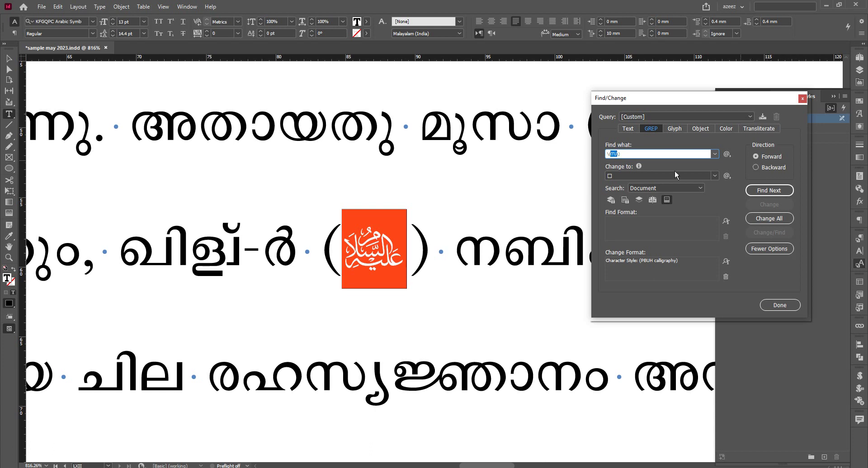
click(621, 175)
key(ctrl+v)
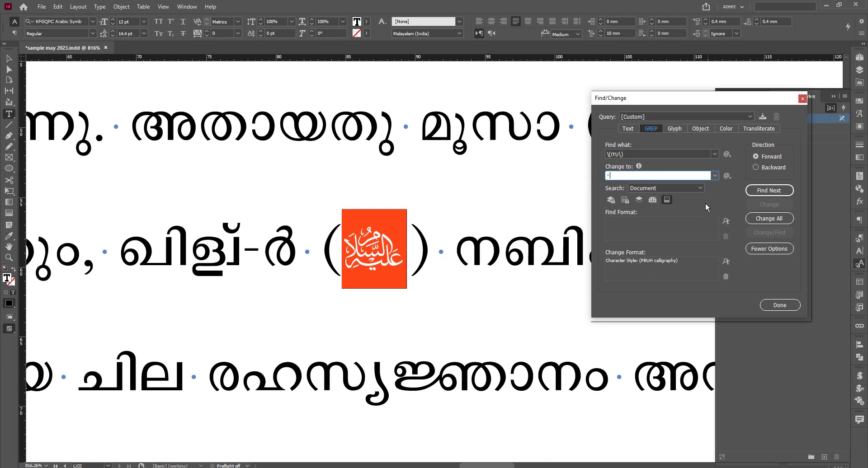
- Change the GREP search pattern to \(അ\) by replacing the letter between the escaped parentheses
click(614, 154)
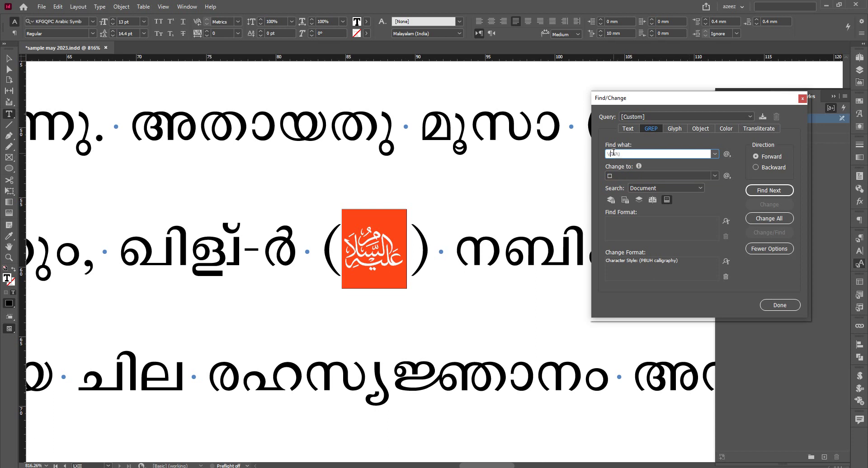
drag(611, 155, 617, 155)
text(അ)
- Replace the glyph between the parentheses before നബിക്കു with the letter അ, and find the next match of the pattern
drag(329, 243, 396, 246)
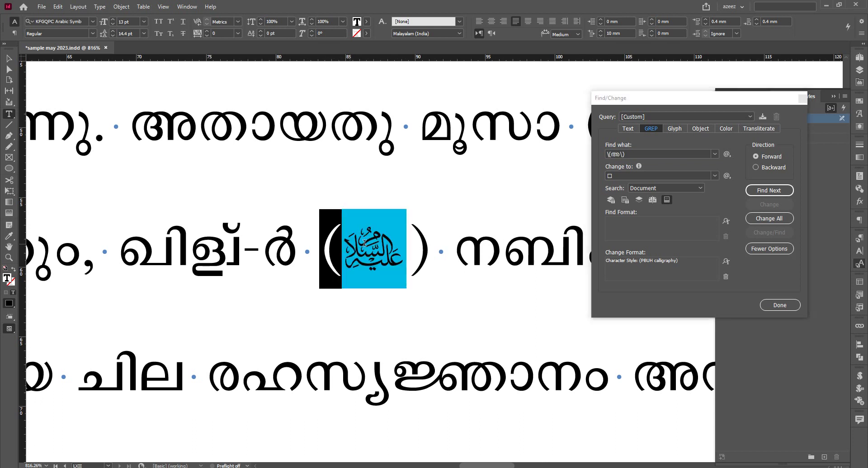
double_click(396, 246)
click(419, 248)
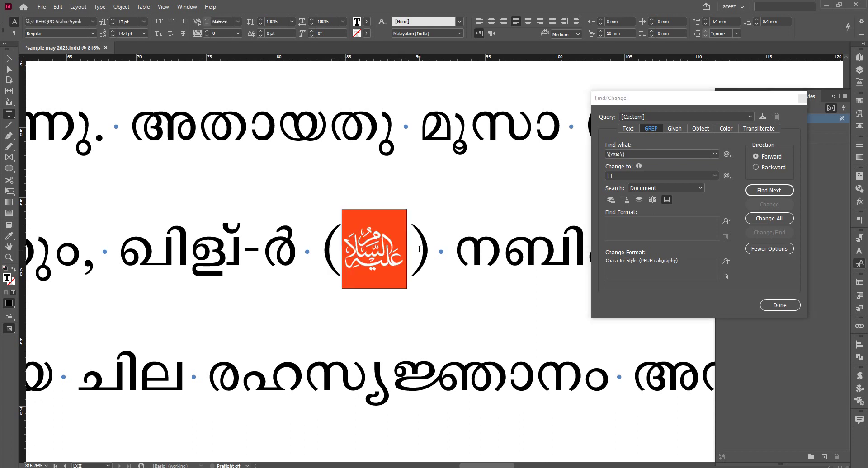
text(അ)
click(763, 193)
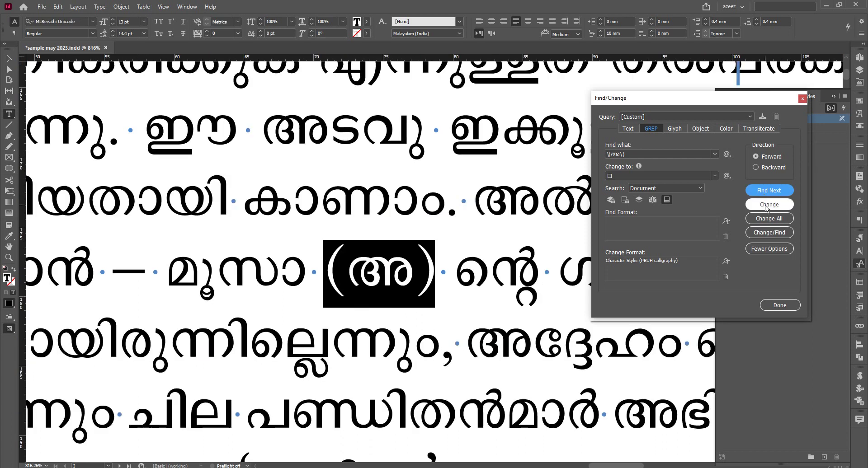
- Set the replacement format to the (അലൈഹിസ്സലാം) character style and replace the found (അ) after മൂസാ
click(726, 262)
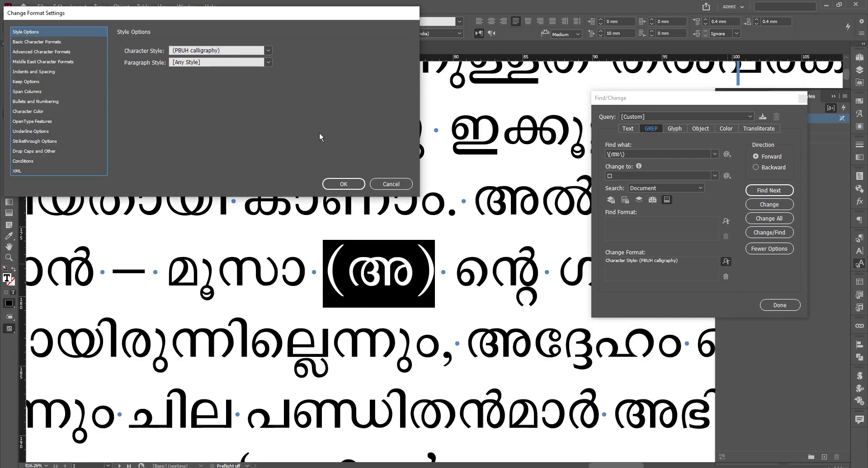
click(196, 51)
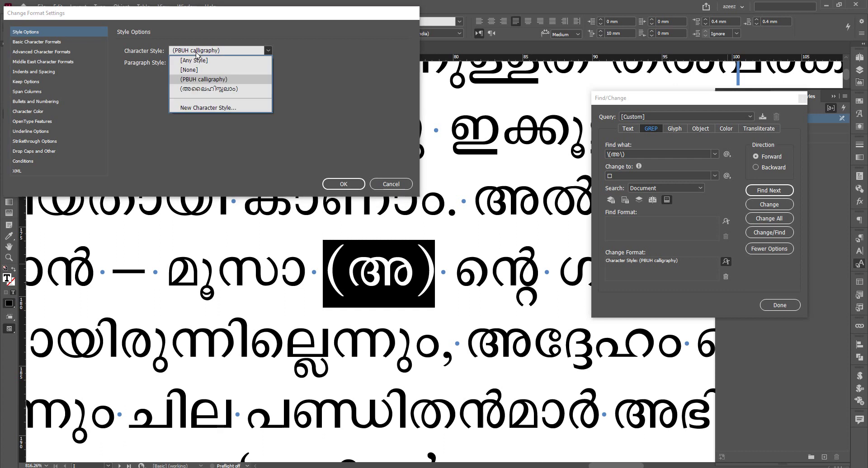
click(198, 89)
click(343, 184)
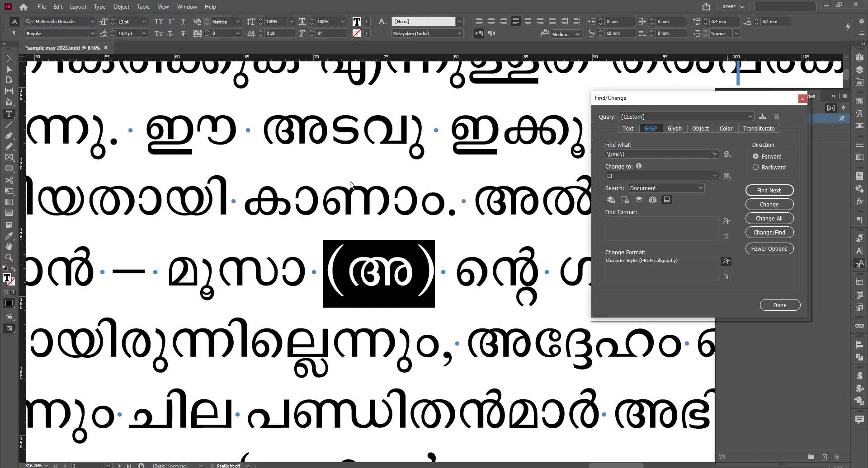
click(769, 204)
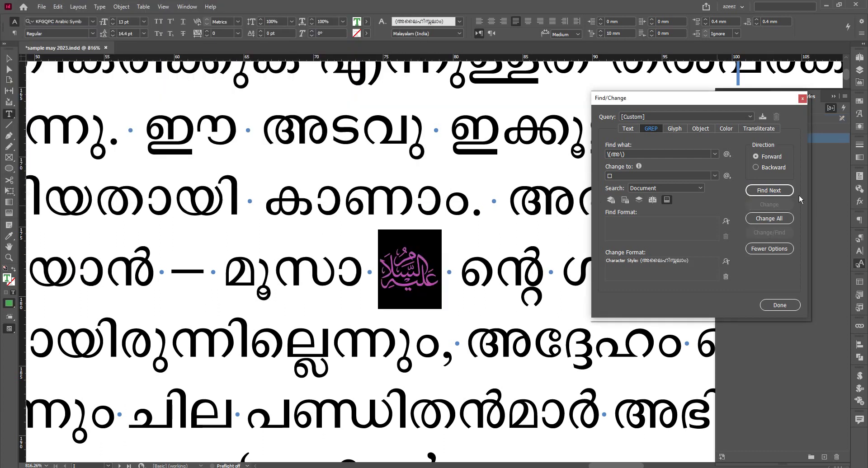
- Find and replace the following (അ) honorifics one by one up to the match on page III
click(766, 192)
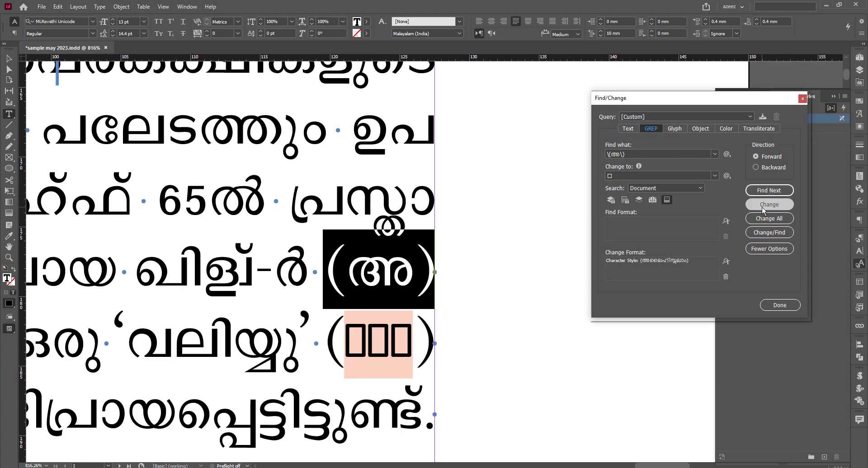
click(761, 206)
click(765, 194)
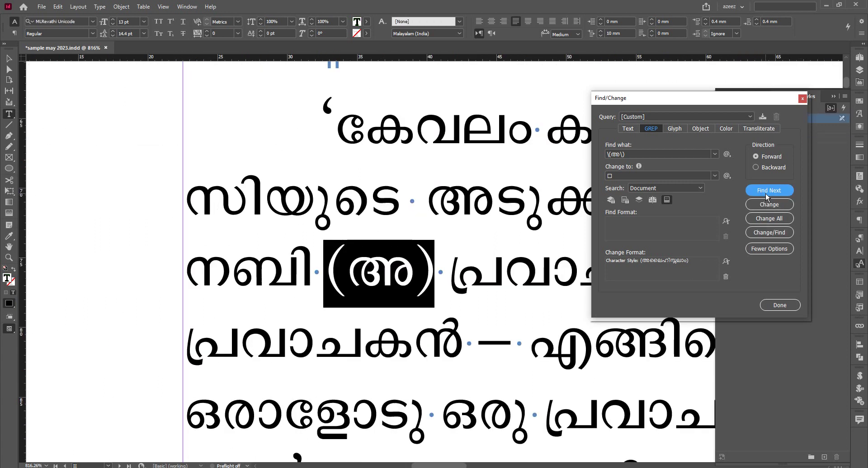
click(776, 232)
click(777, 232)
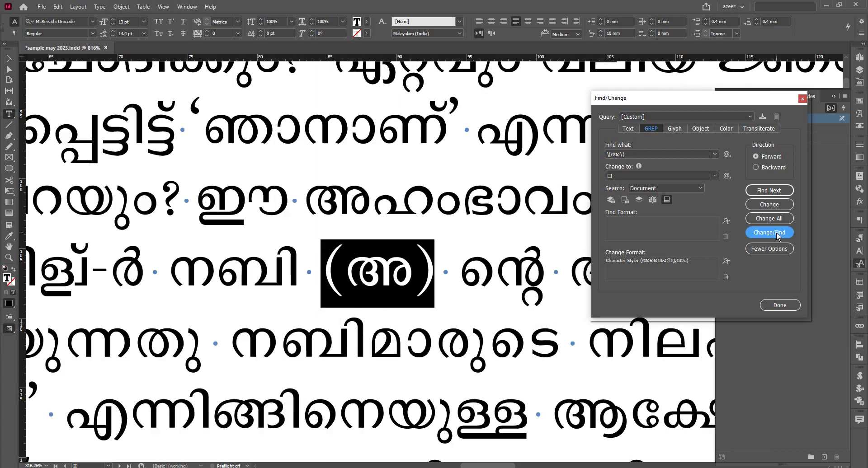
click(776, 233)
click(777, 233)
click(777, 232)
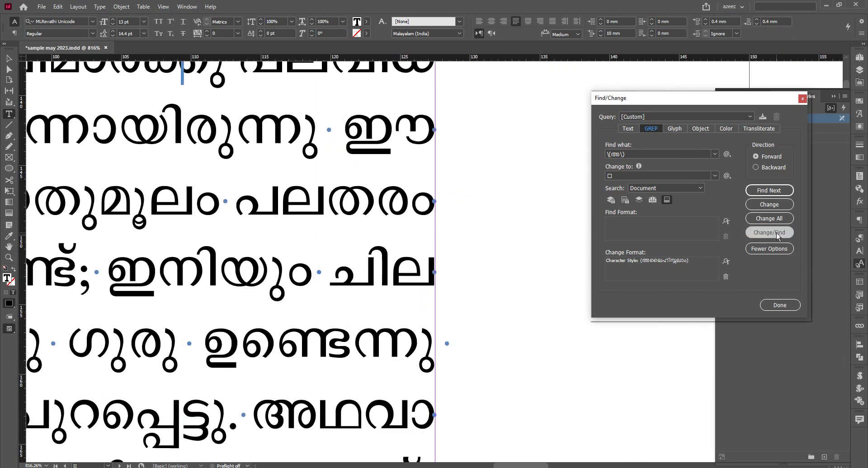
click(777, 232)
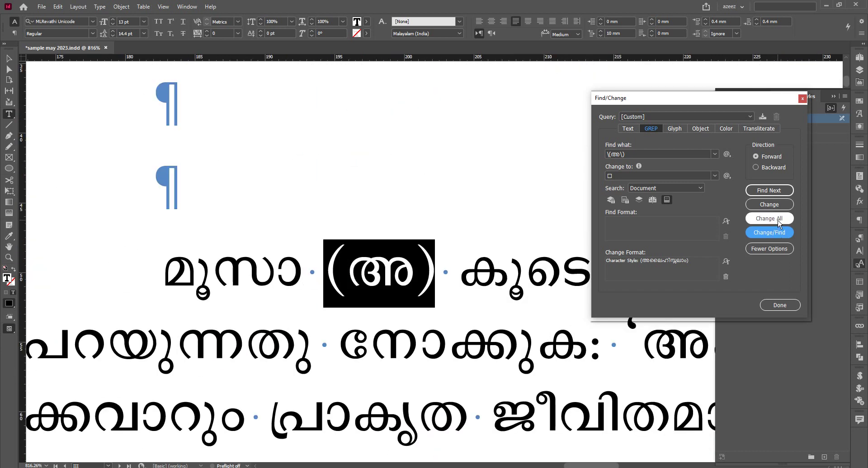
- Replace all remaining (അ) honorifics in the document with the styled glyph and close Find/Change
click(753, 222)
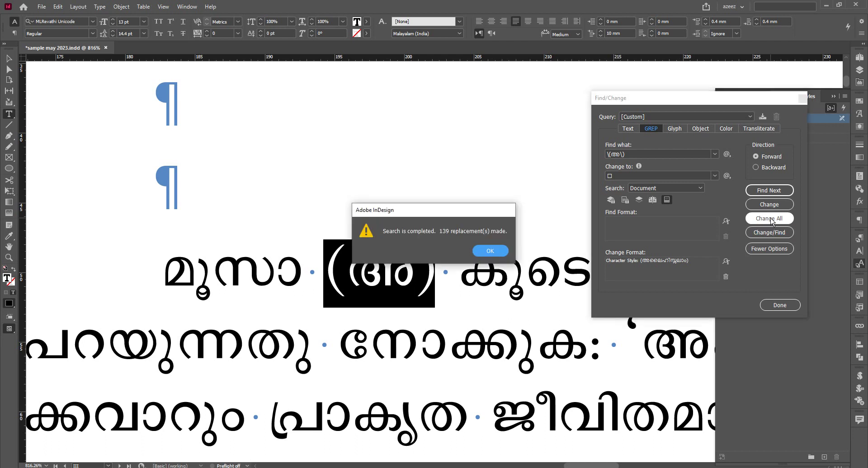
click(493, 251)
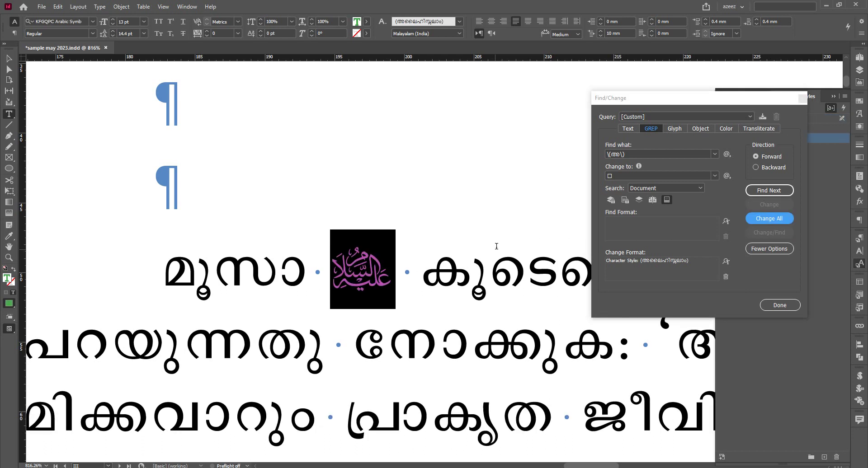
click(802, 98)
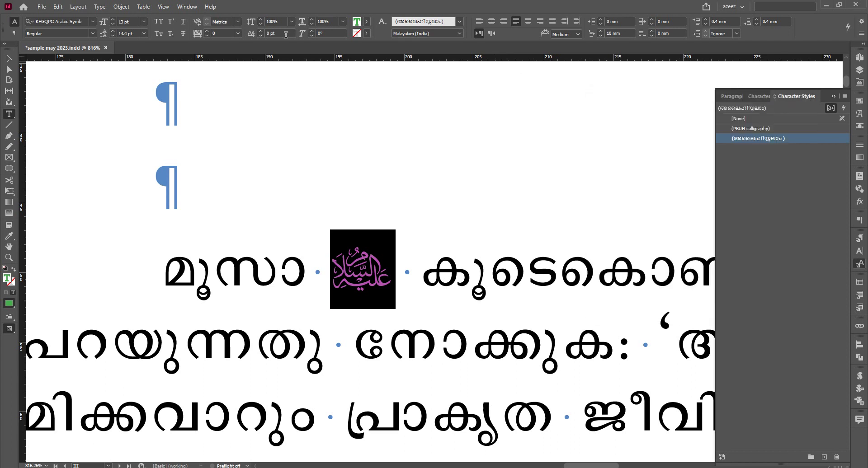
- Show the document in Presentation mode and page through the spreads to XLIV–XLV to examine the replaced honorific symbols
click(163, 7)
mouse_move(226, 142)
click(370, 183)
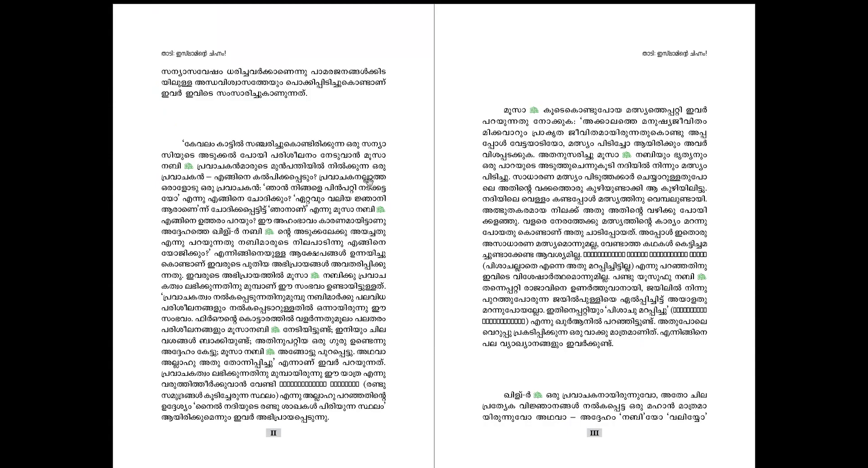
click(413, 169)
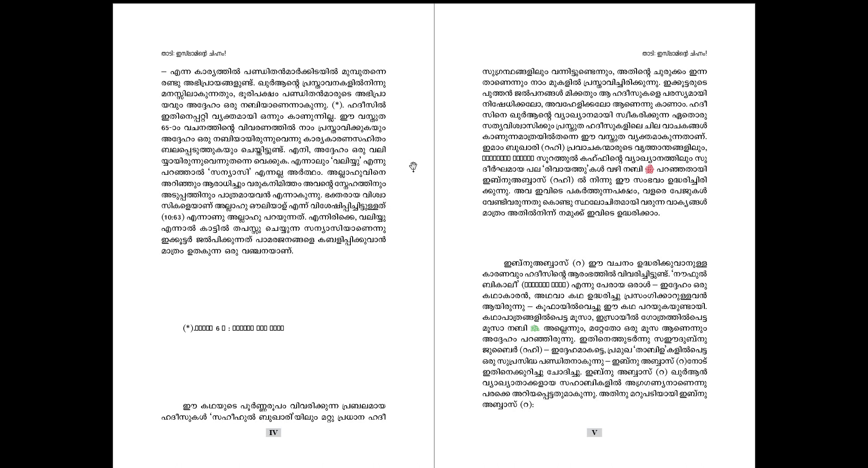
click(412, 168)
click(412, 167)
click(413, 168)
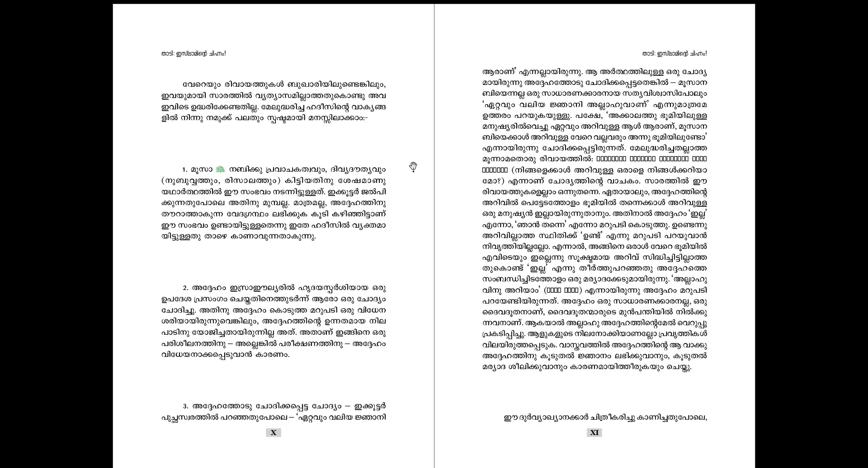
click(413, 167)
key(Right)
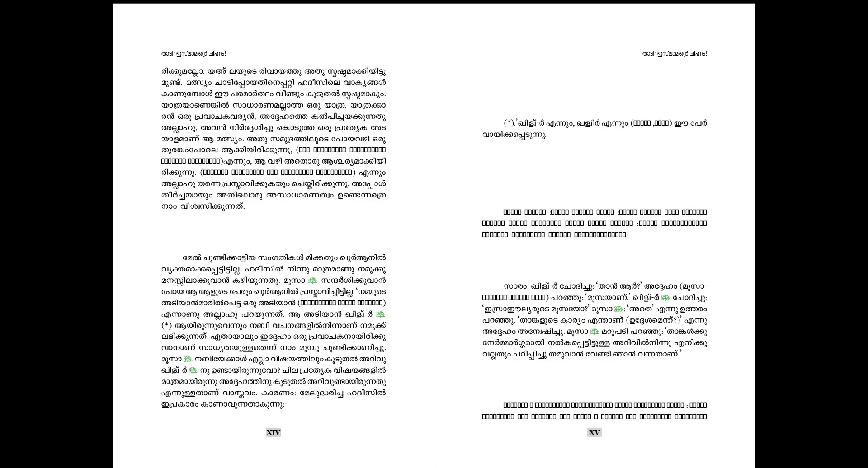
key(Right)
key(Right)
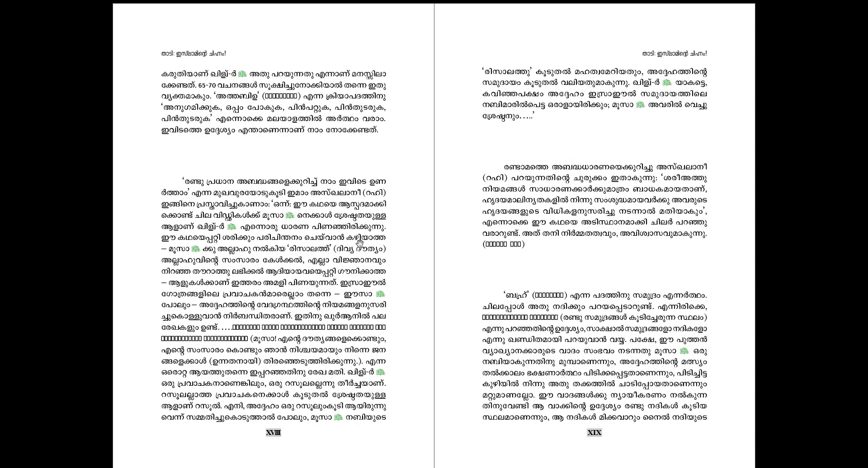
key(Right)
key(Right)
key(Right)
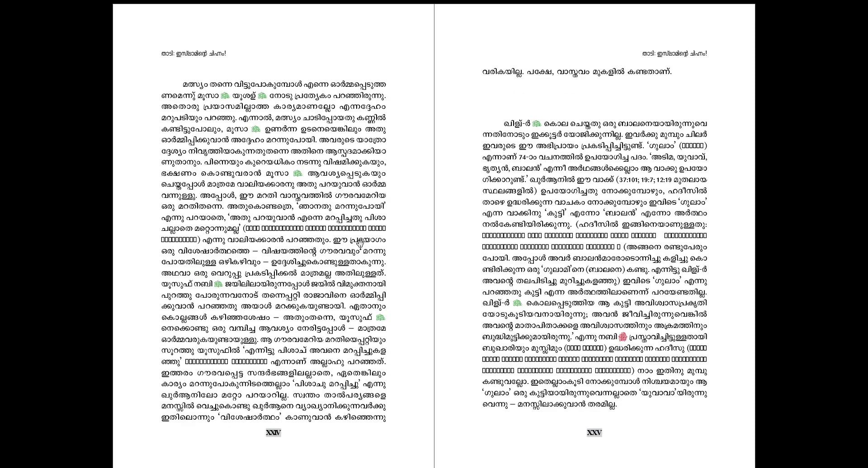
key(Right)
key(Right)
key(Right)
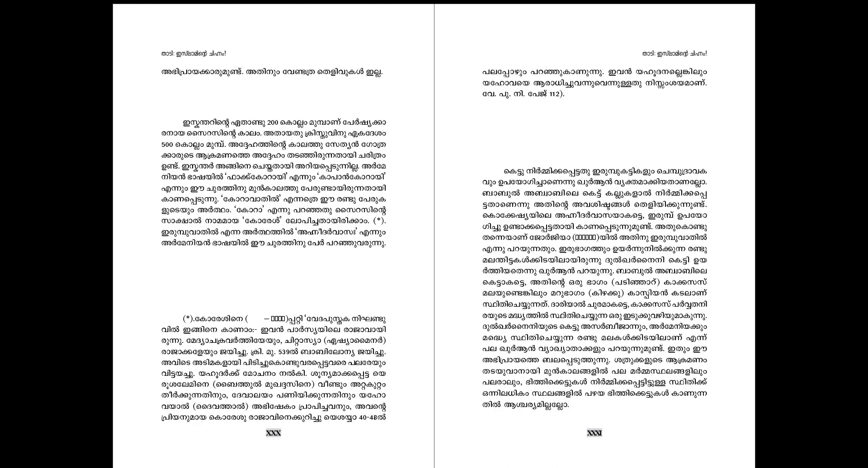
key(Right)
key(Right)
key(Right)
key(Right)
key(Right)
key(Right)
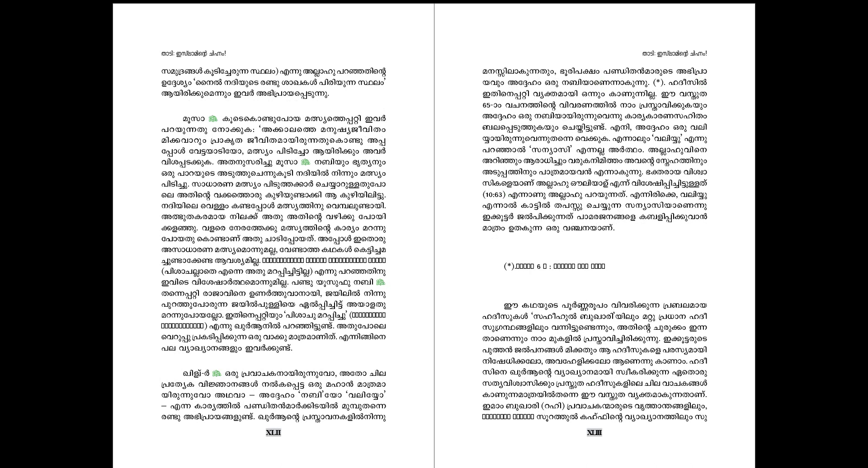
key(Right)
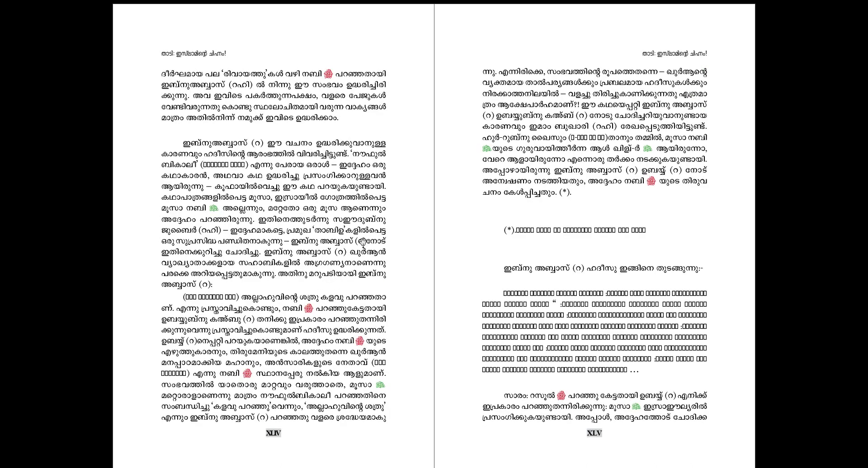
- Leave Presentation mode and set the റ inside (റ) before ഖുർആൻ on page XLIV to the KFGQPC Arabic Symbols 01 font
key(Escape)
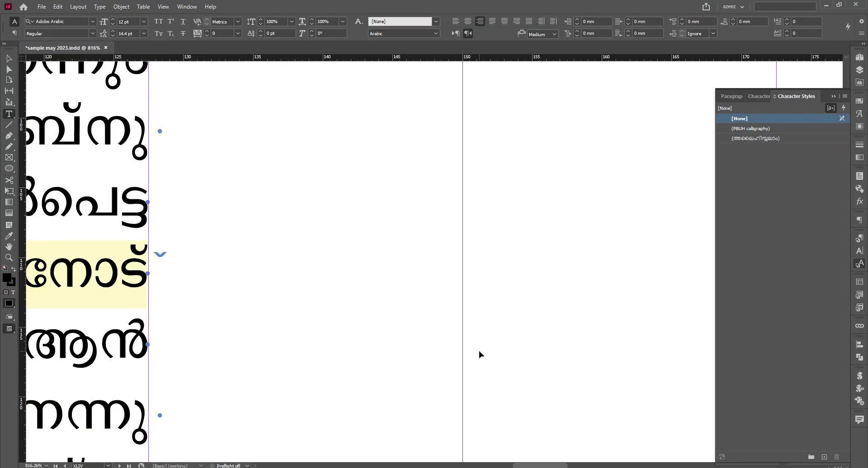
key(ctrl+minus)
drag(546, 467, 502, 467)
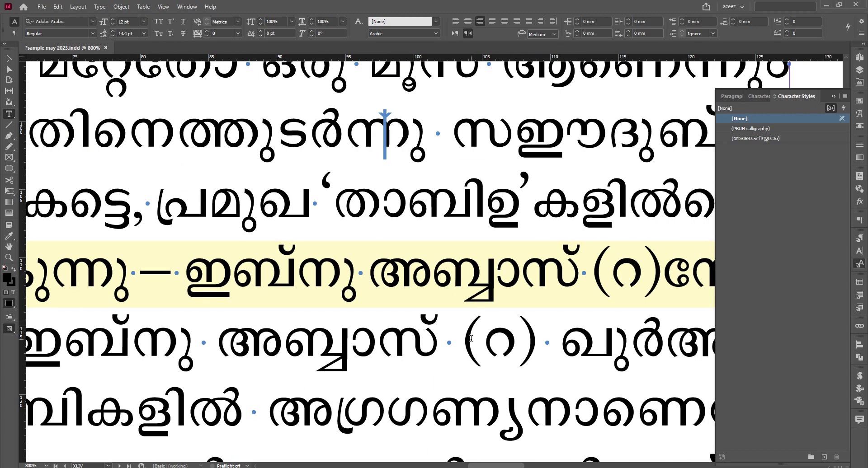
drag(461, 340, 516, 340)
click(503, 345)
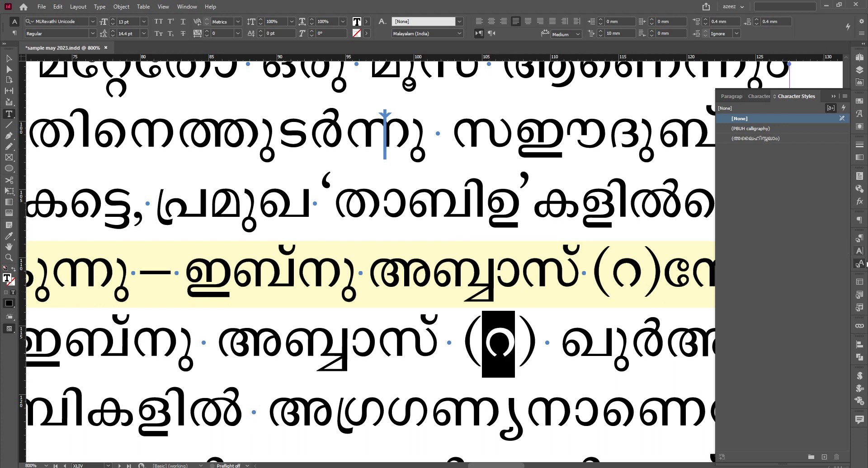
click(860, 126)
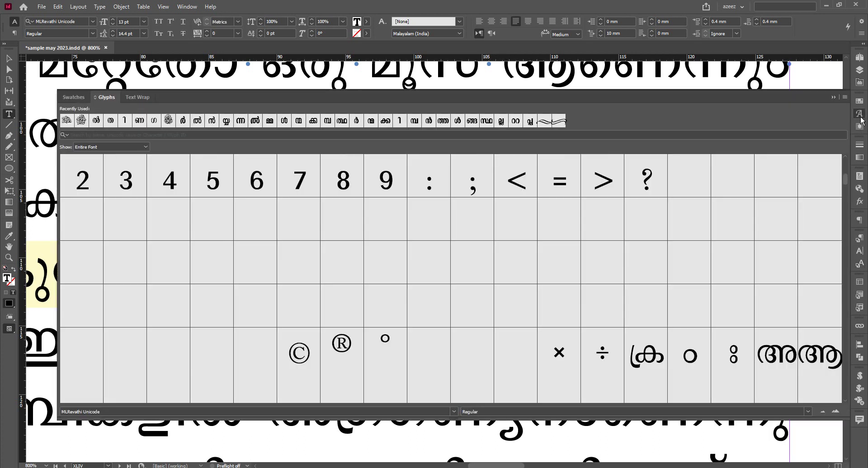
click(92, 21)
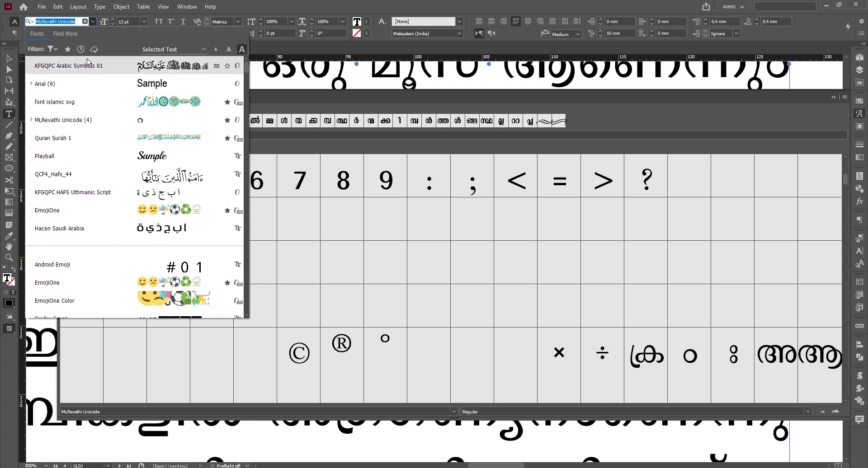
click(67, 65)
key(Return)
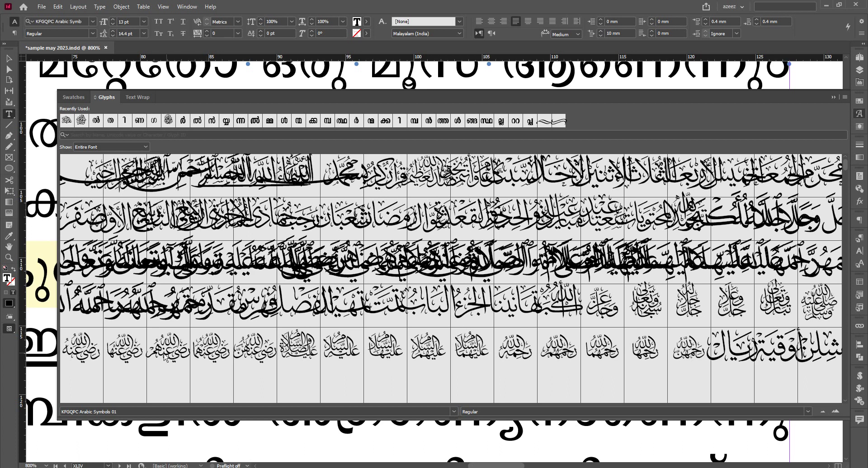
- Replace the selected റ with the رضي الله عنه calligraphic glyph and close the glyph list
click(78, 353)
double_click(79, 353)
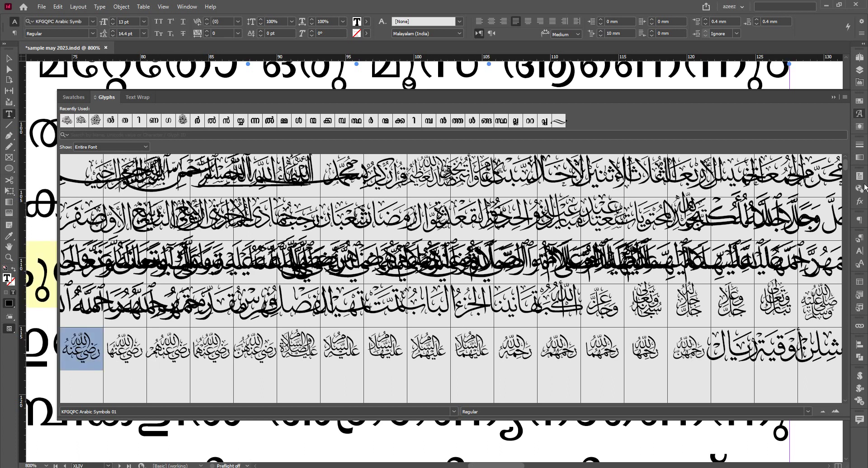
click(859, 116)
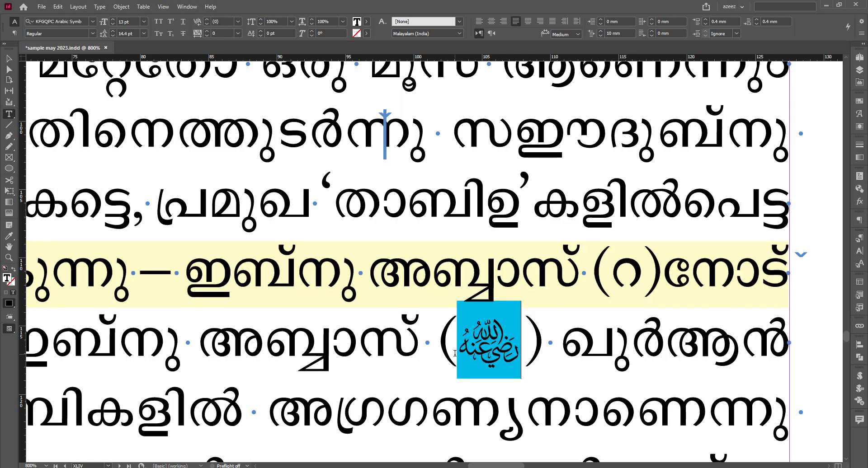
- Color the inserted رضي الله عنه glyph with the blue swatch C=100 M=90 Y=10 K=0
drag(457, 354, 437, 353)
click(529, 347)
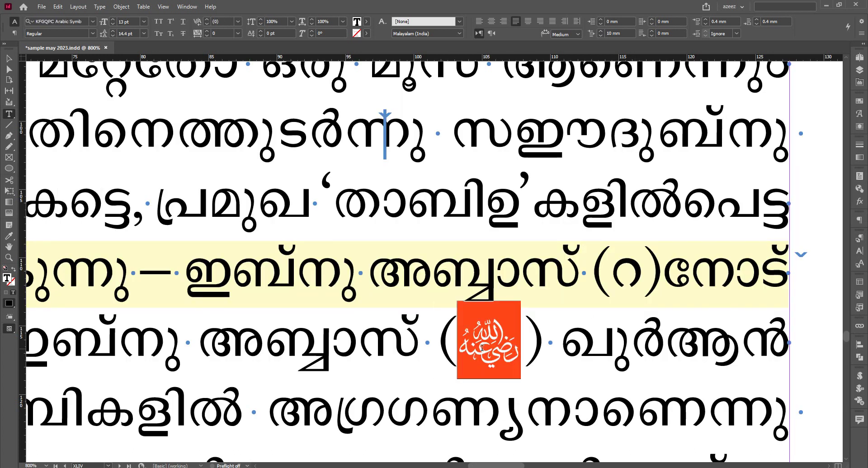
click(366, 21)
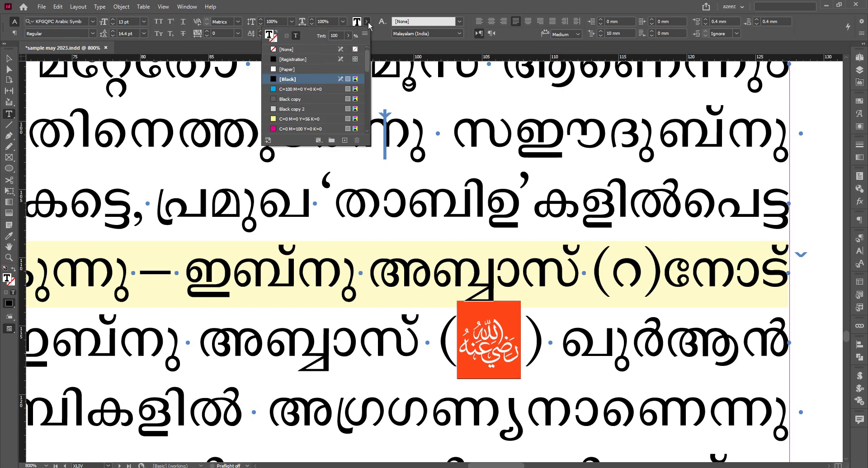
drag(369, 62, 377, 80)
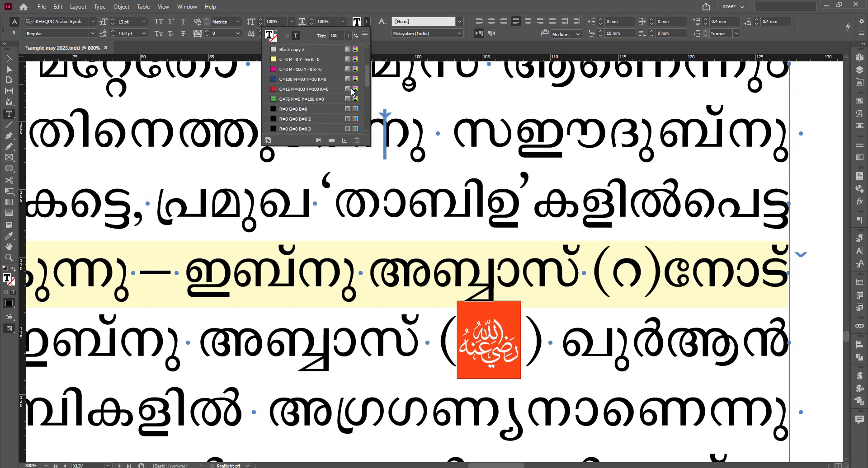
click(297, 80)
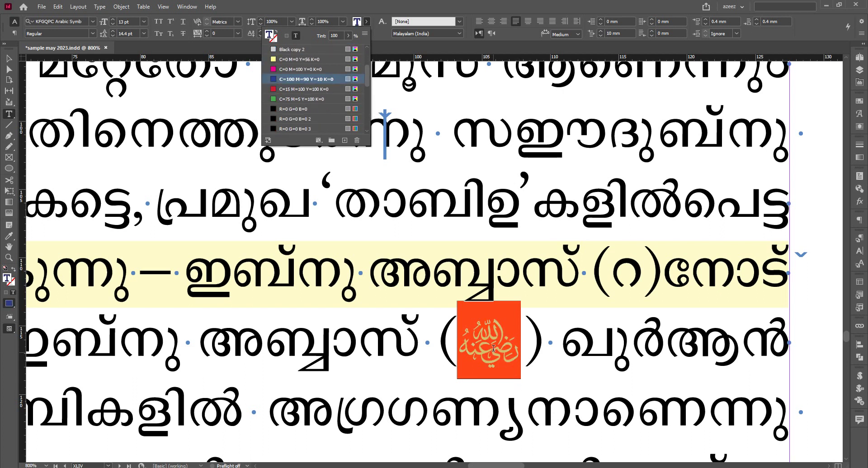
click(520, 342)
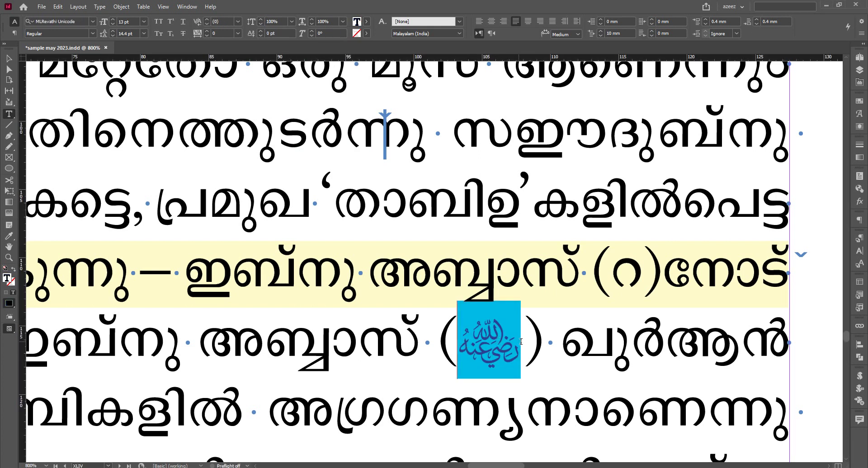
key(shift+Left)
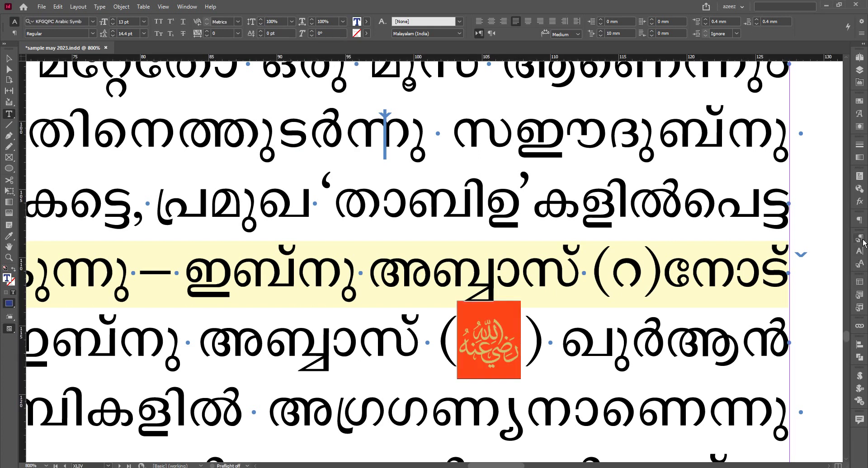
click(862, 242)
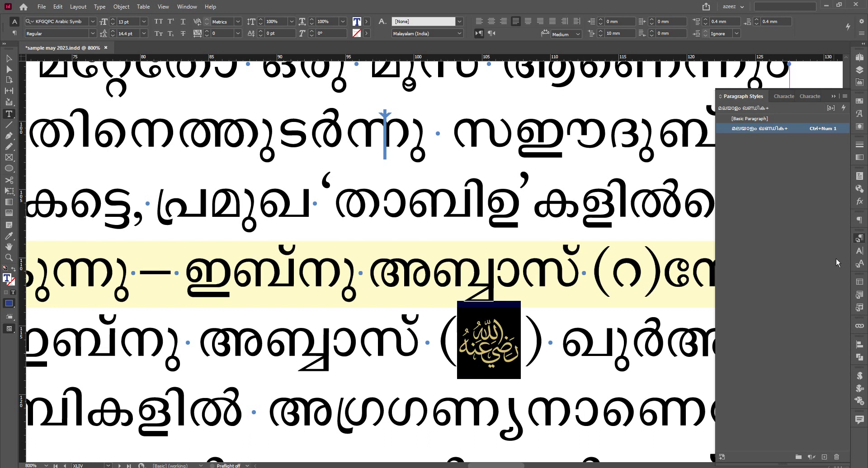
click(441, 378)
click(491, 349)
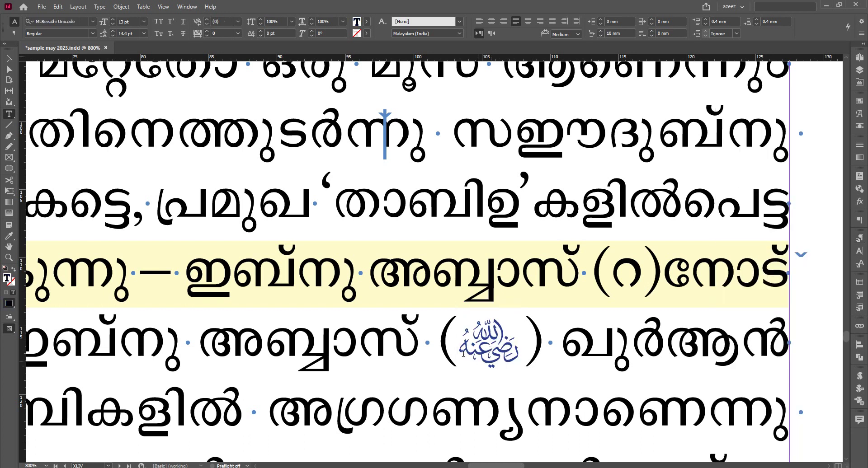
- Create a character style named റളിയല്ലാഹു അൻഹു from the blue رضي الله عنه glyph
key(shift+Left)
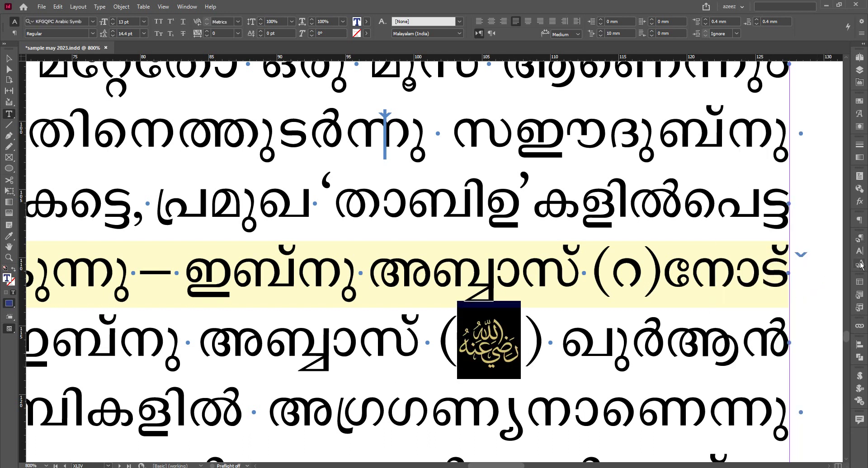
click(859, 264)
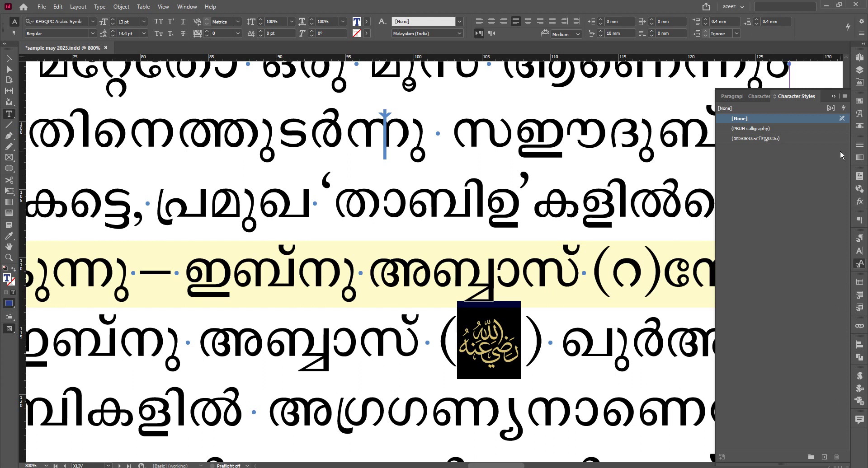
click(824, 458)
click(749, 150)
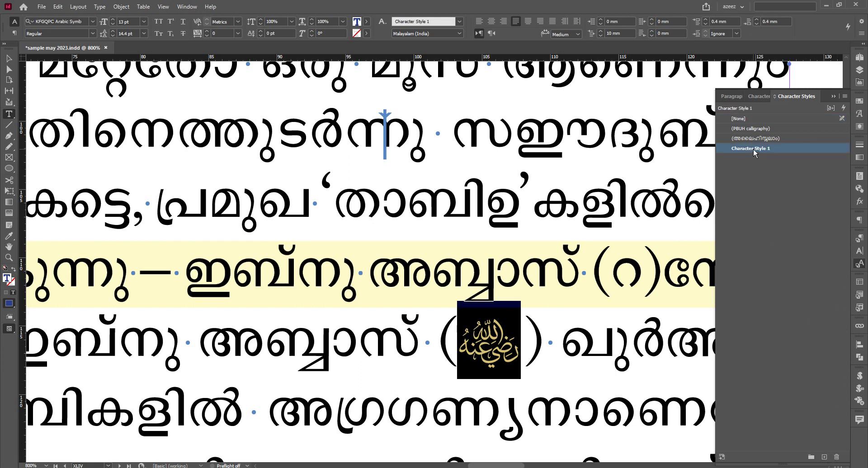
click(753, 149)
text(റളിയല്ലാഹു അനഹ്)
text(ഹ്)
text(ു)
key(Return)
click(437, 284)
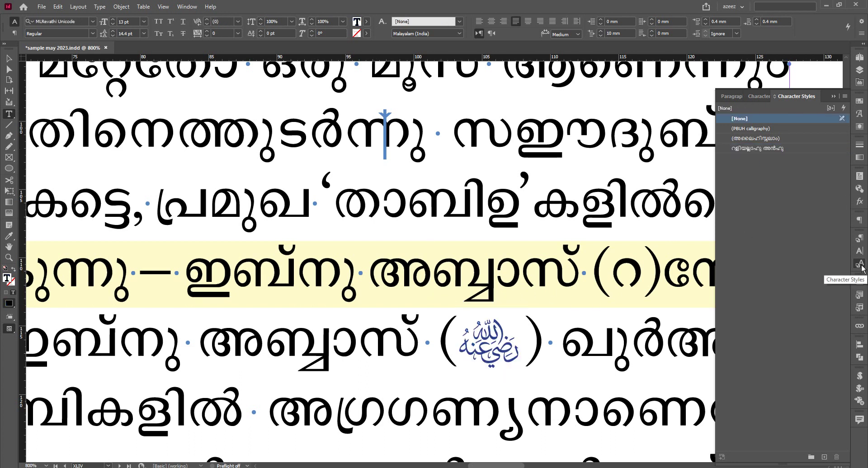
click(862, 268)
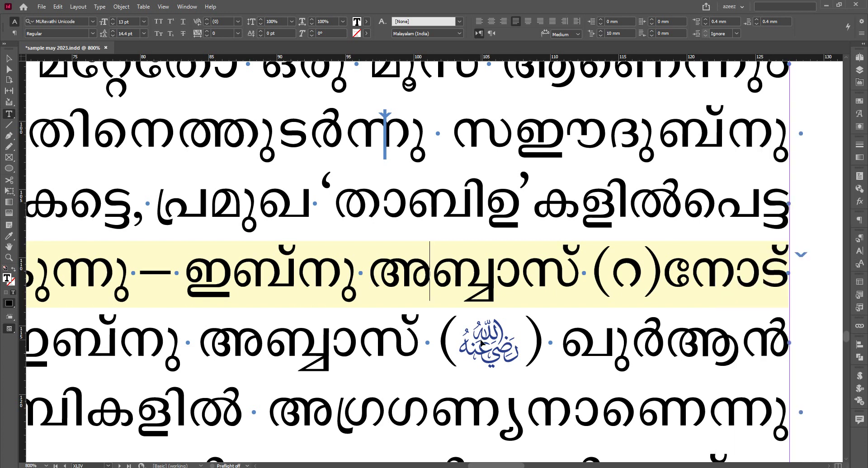
- Set the GREP search in Find/Change to \(റ\) and find the next match in the document
key(ctrl+f)
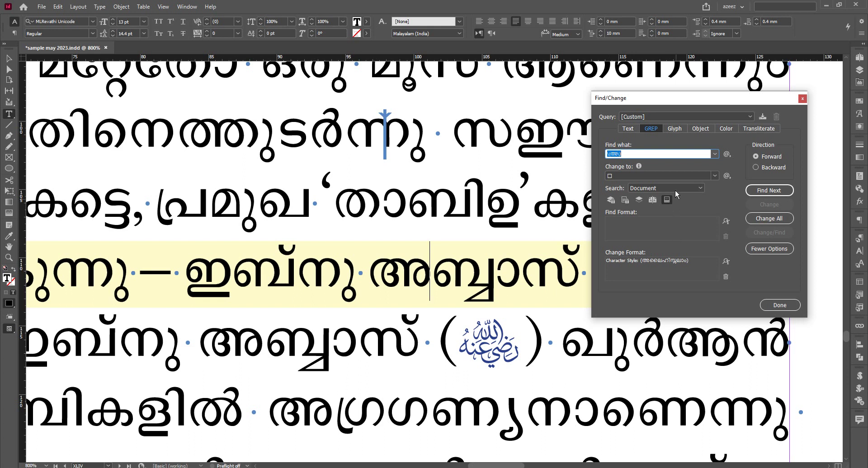
double_click(616, 154)
text(റ)
click(778, 194)
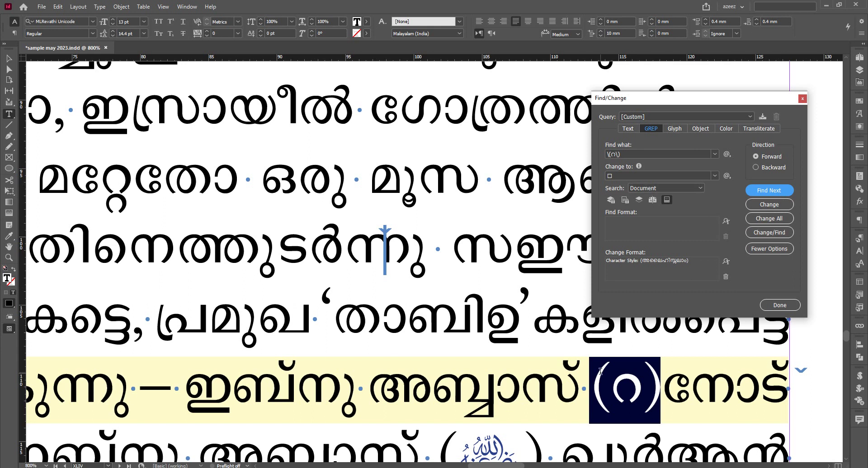
- Copy the blue رضي الله عنه glyph from the text and paste it as the replacement text in Find/Change
scroll(494, 395, down, 3)
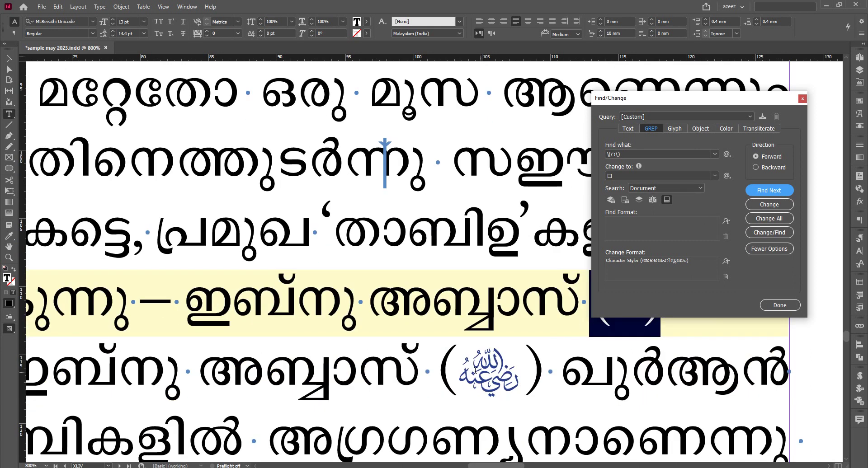
drag(475, 371, 495, 385)
right_click(495, 384)
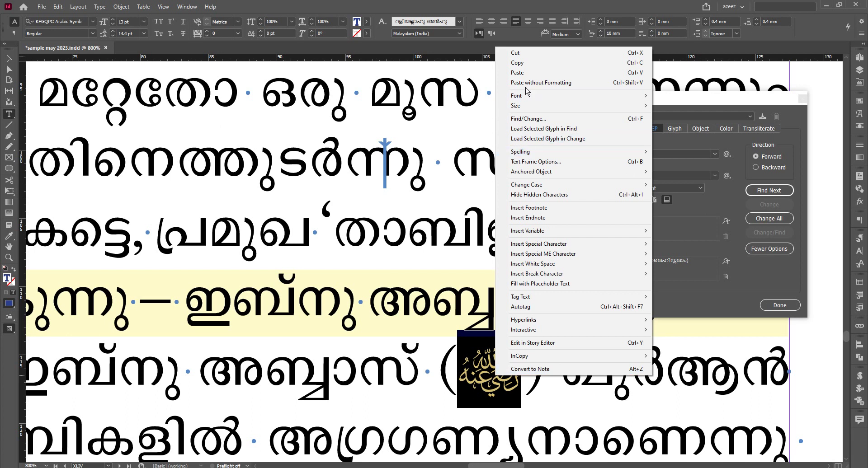
click(517, 62)
click(644, 175)
key(ctrl+v)
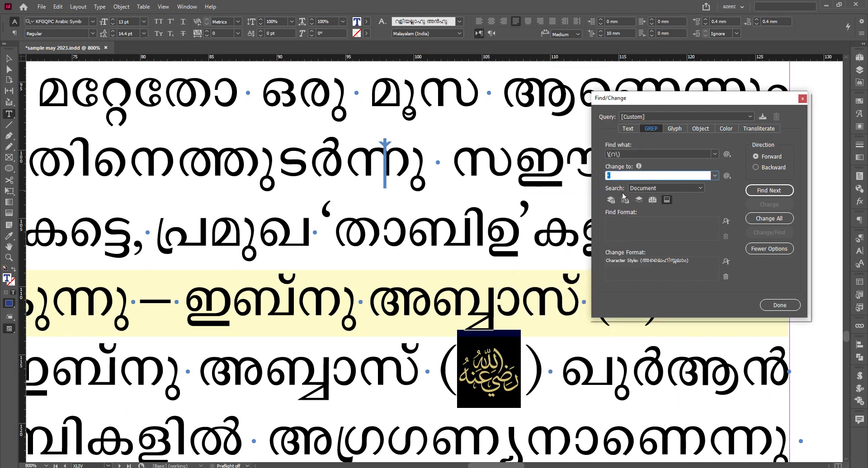
- Try replacing two (റ) matches using the (അലൈഹിസ്സലാം) style format, and undo both replacements
click(768, 191)
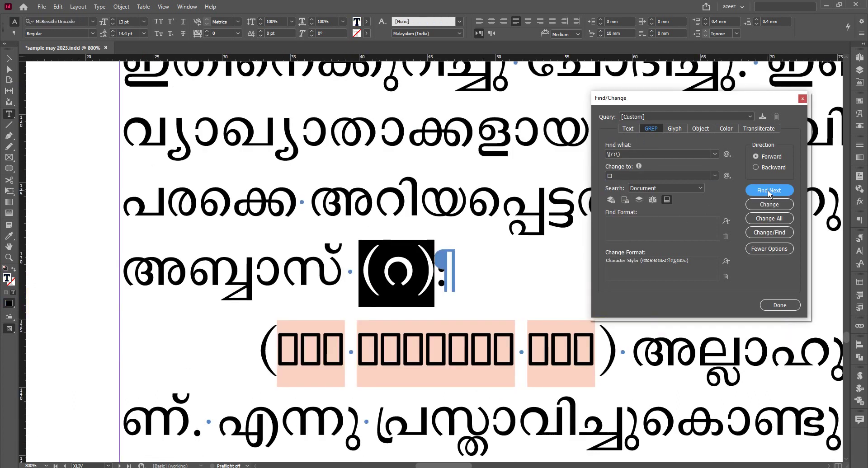
click(766, 205)
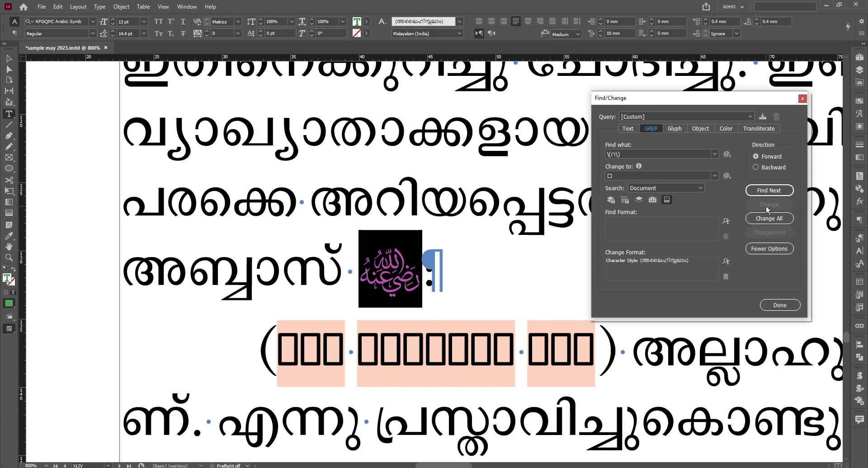
click(764, 194)
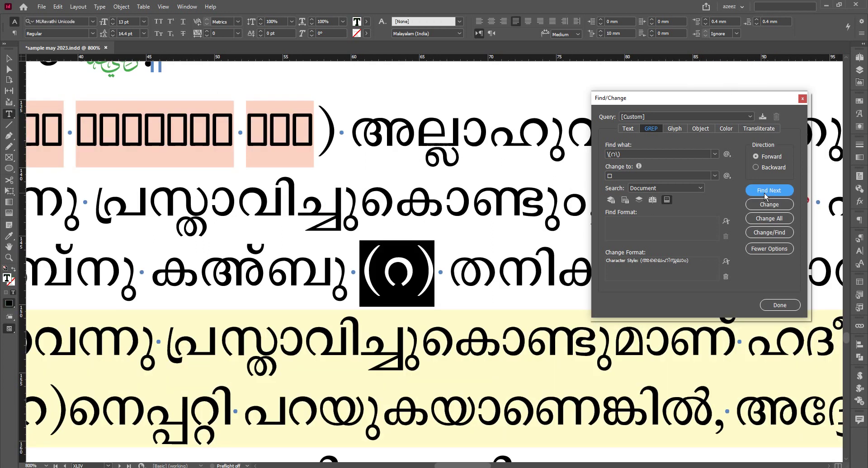
click(761, 233)
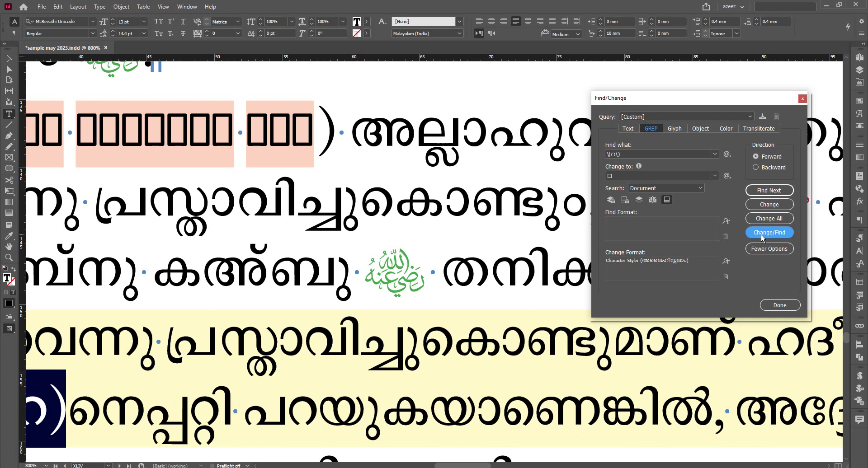
key(ctrl+z)
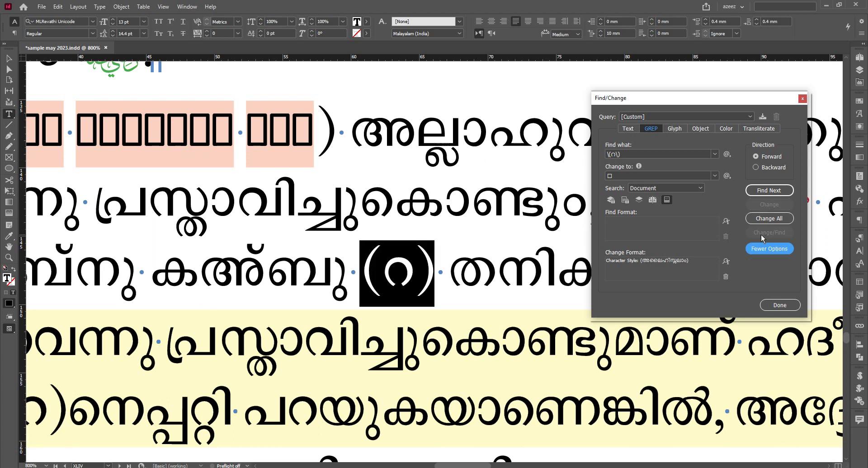
key(ctrl+z)
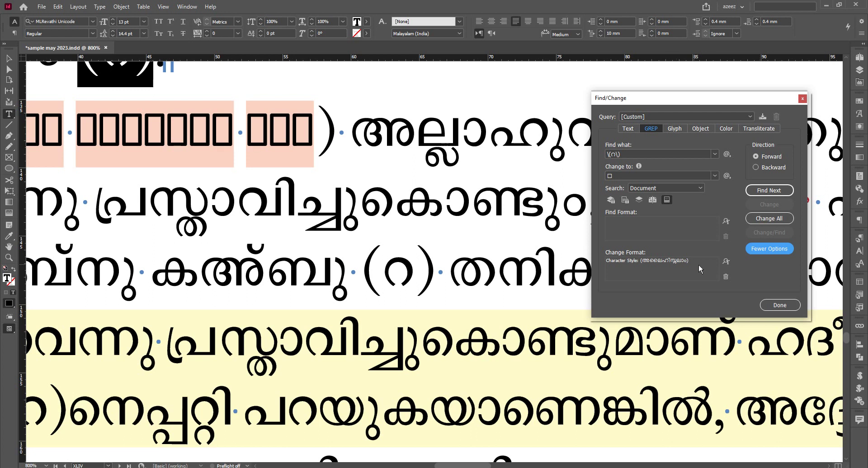
- Clear the replacement format, set it to the റളിയല്ലാഹു അൻഹു character style, and find the next (റ)
click(726, 277)
click(726, 262)
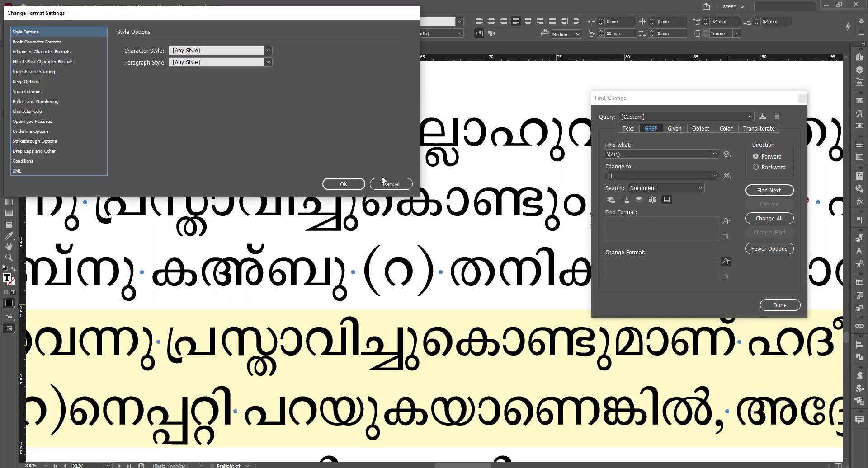
click(213, 53)
click(217, 101)
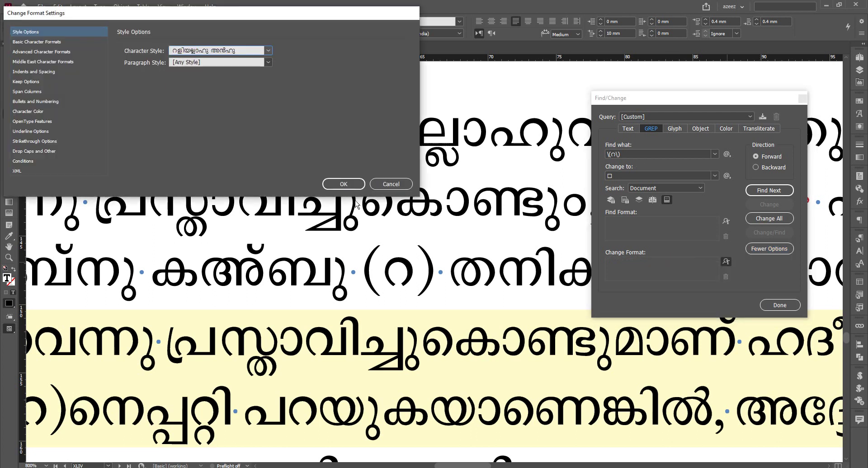
click(353, 188)
click(768, 190)
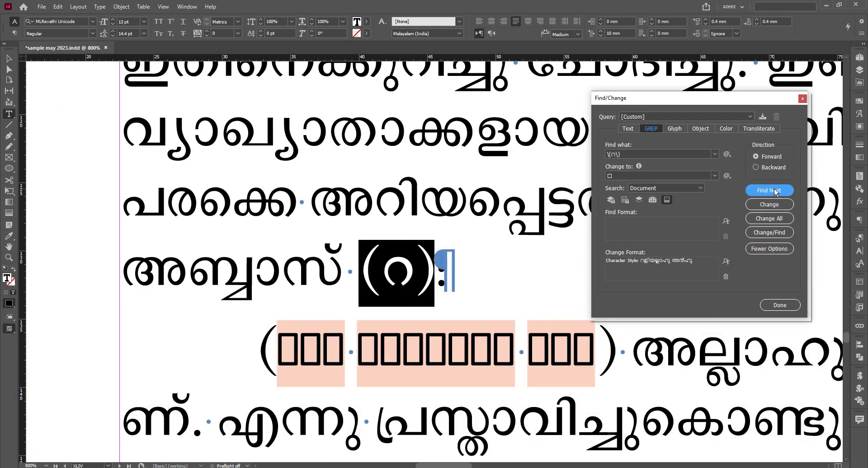
- Replace the found (റ) after അബ്ബാസ് with the styled رضي الله عنه glyph and find the next match
click(775, 207)
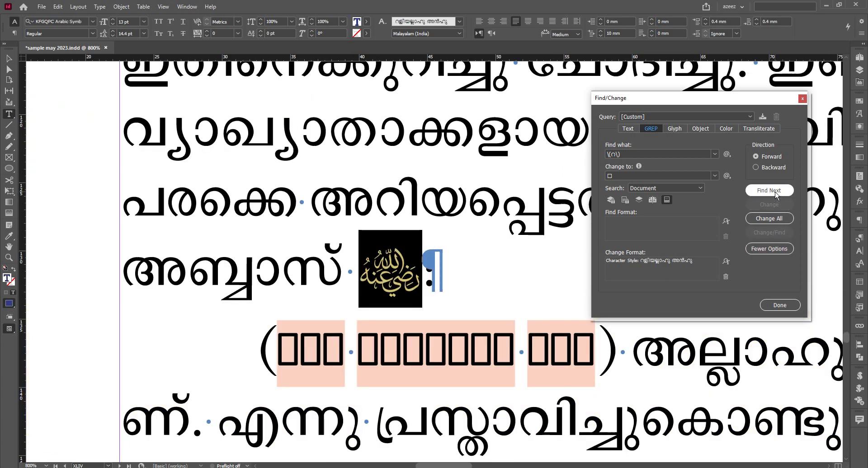
click(450, 209)
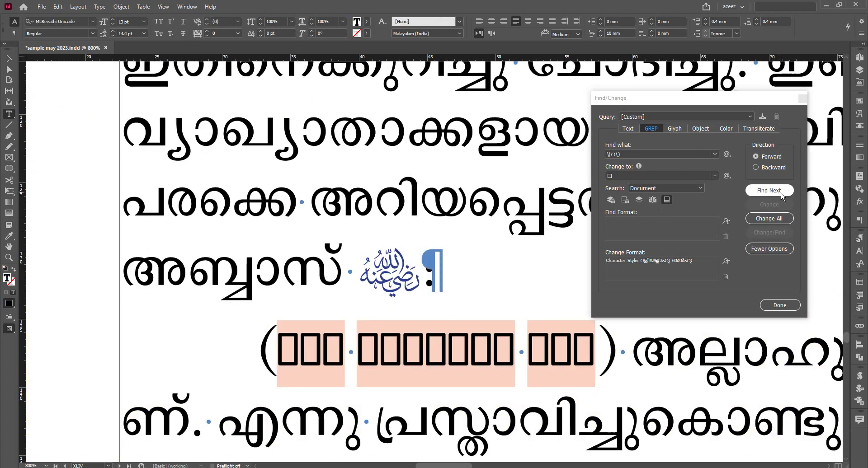
click(781, 192)
- Replace the remaining (റ) matches one by one with the styled glyph until the document search is completed
click(774, 235)
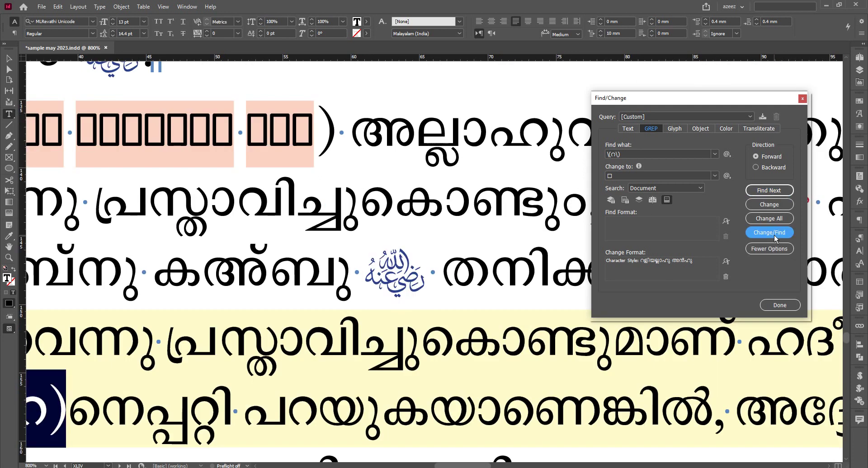
click(773, 235)
click(774, 234)
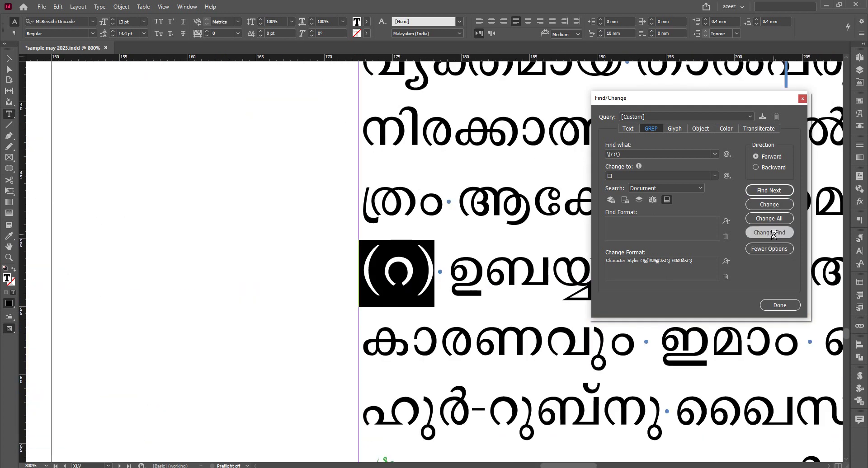
click(774, 234)
click(774, 234)
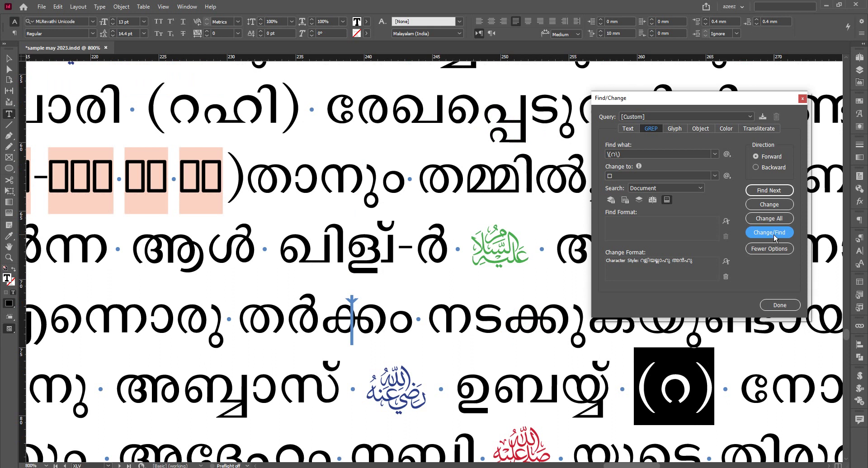
click(768, 232)
click(769, 233)
click(773, 235)
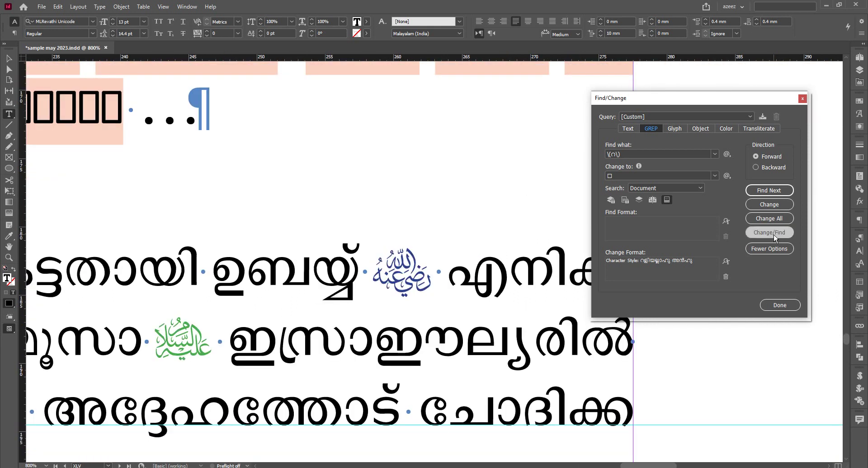
click(774, 234)
click(774, 234)
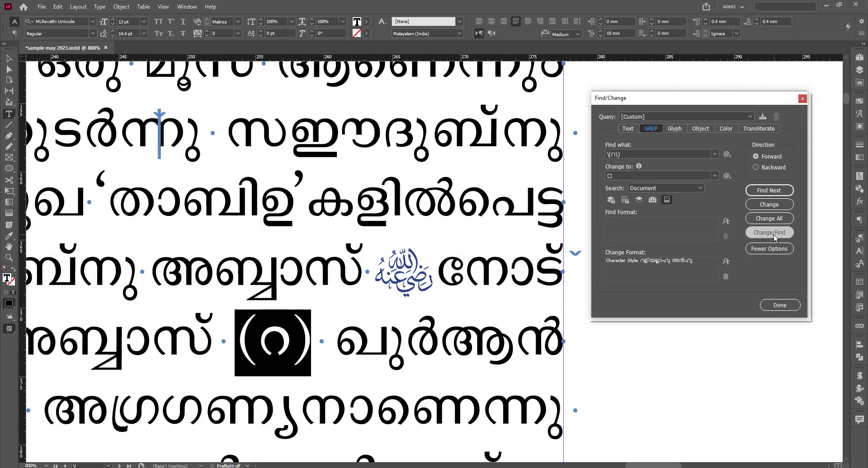
click(774, 235)
click(774, 234)
click(774, 235)
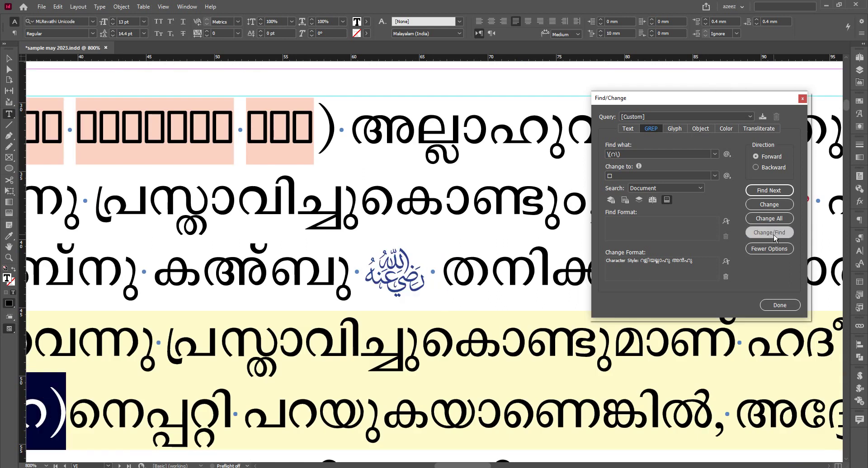
click(773, 234)
click(774, 235)
click(774, 234)
click(774, 233)
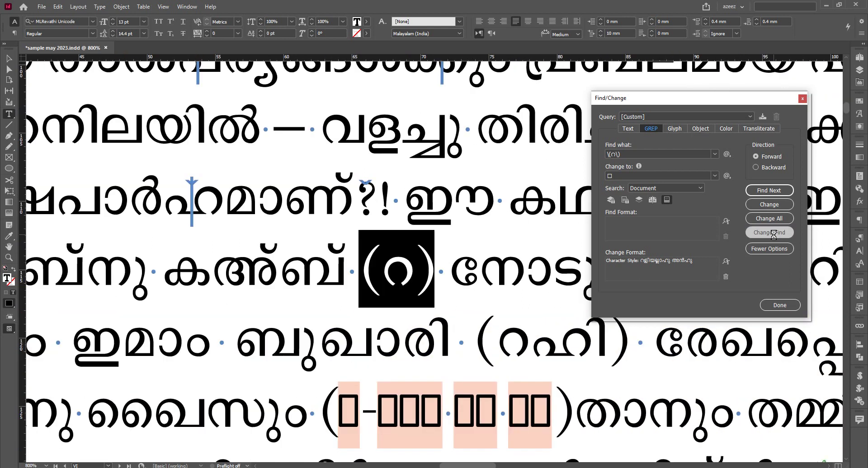
click(774, 232)
click(773, 232)
click(774, 232)
click(773, 234)
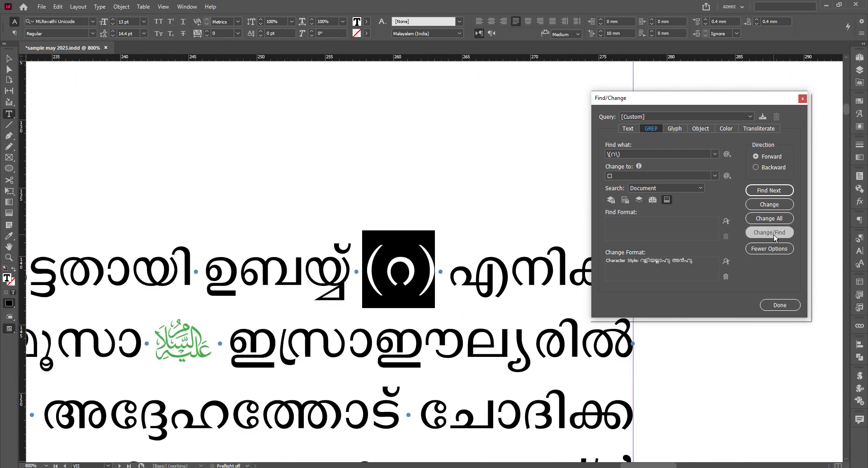
click(774, 235)
click(774, 235)
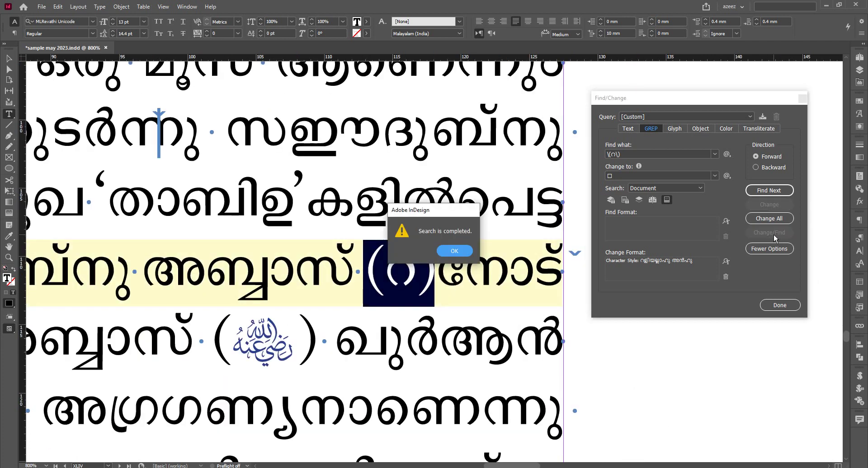
click(459, 247)
click(448, 196)
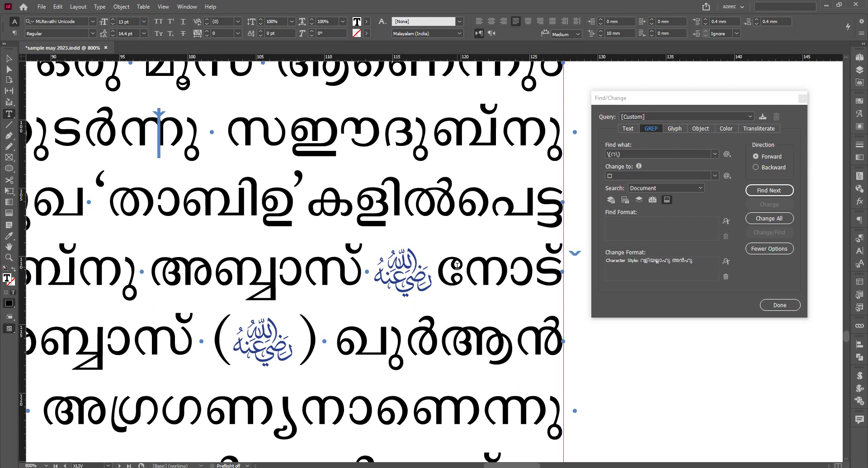
- Save the current GREP search settings as a query named "റളിയല്ലാഹു അൻഹു കാലിയോ ഗ്രാഫി ആക്കാൻ"
click(764, 117)
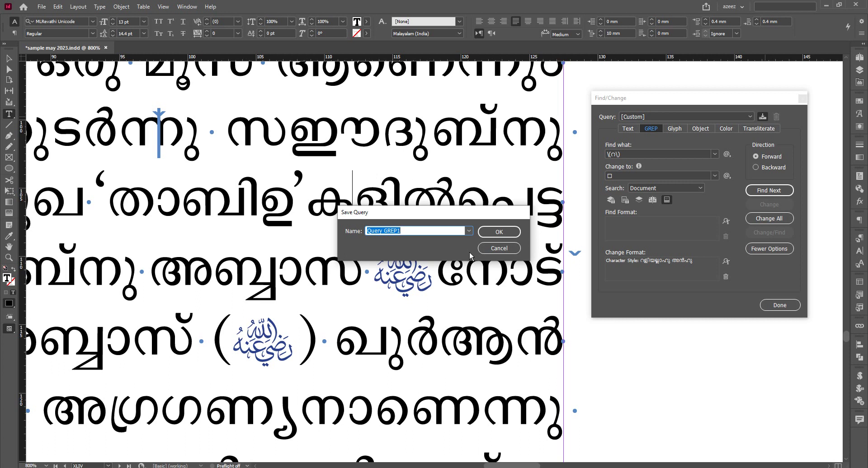
text(റ)
text(ദി)
text(യൽലാഹു അൻ)
text(ഹു കാലിയോ)
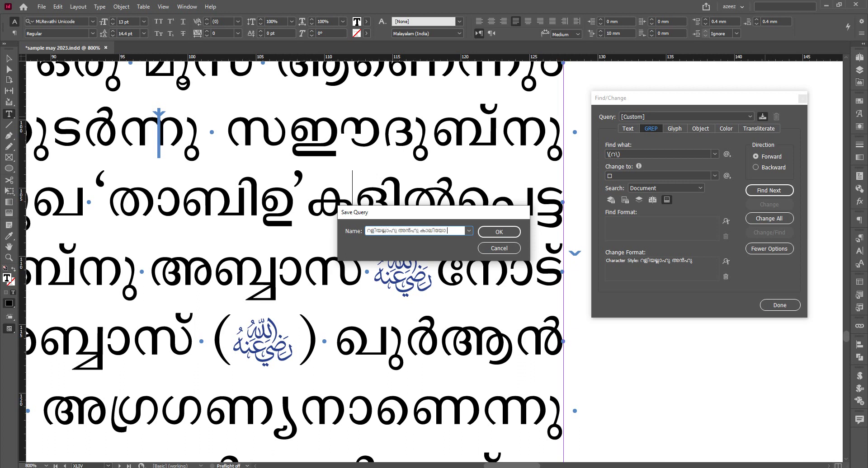
text( ഗ്രാഫി ആക്കാൻ)
click(498, 233)
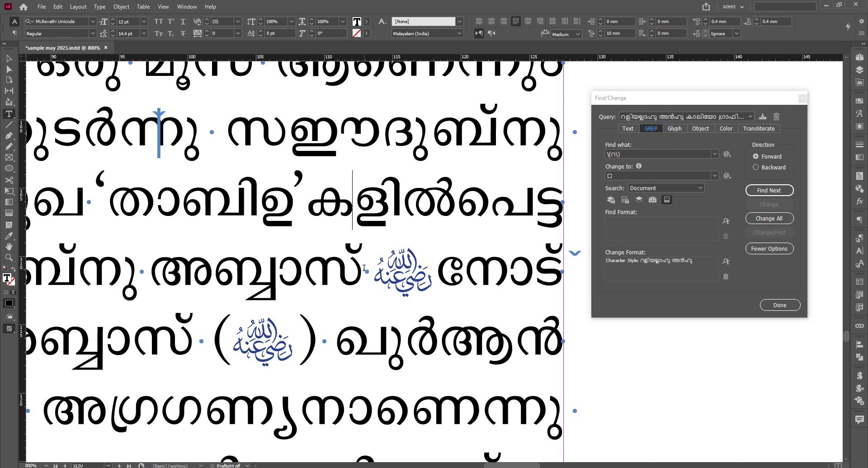
- Examine the replaced honorific symbols throughout the text of page XLIV at 200% zoom
key(ctrl+minus)
key(ctrl+minus)
key(ctrl+minus)
key(ctrl+minus)
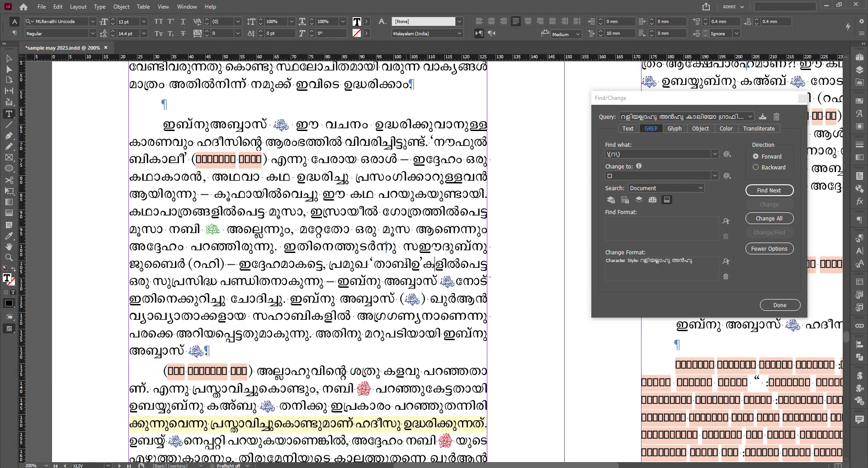
scroll(406, 259, down, 5)
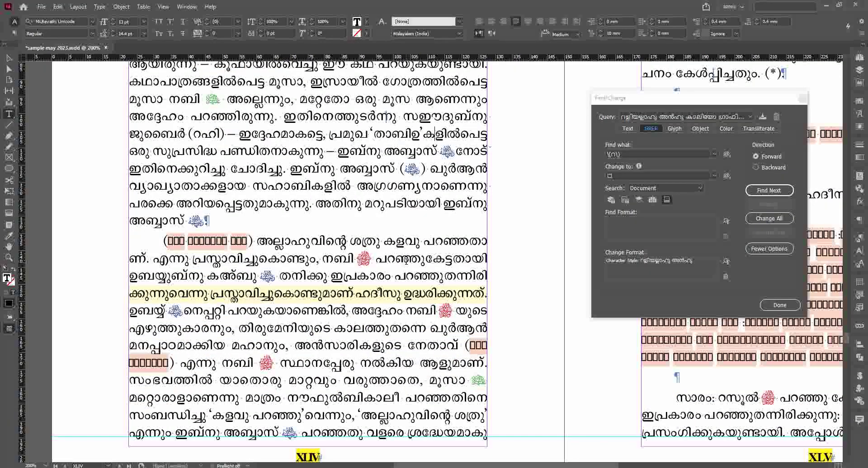
scroll(406, 260, up, 5)
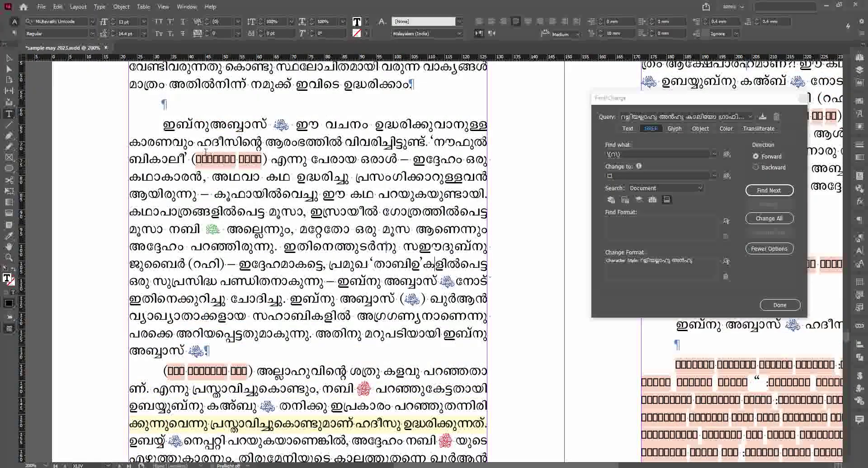
click(163, 125)
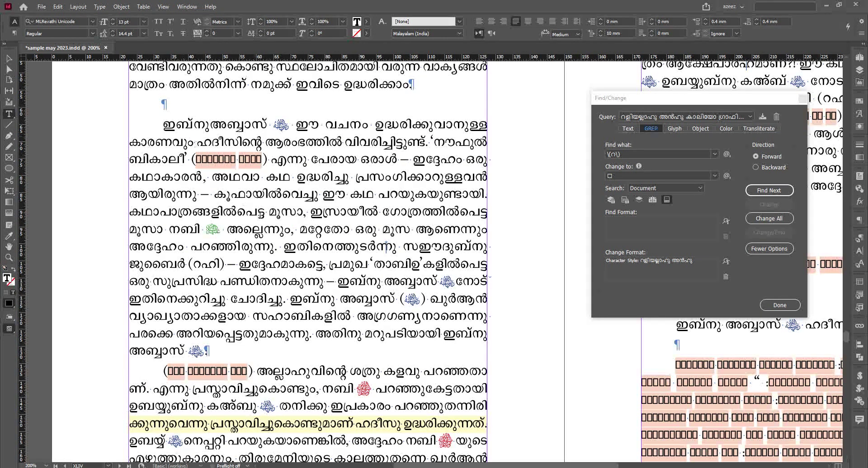
- Copy the phrase beginning "അഥവാ കഥ ഉദ്ധരിച്ചു" from the document and find it on the thafseeramani.com/18 page in Chrome
drag(212, 177, 468, 199)
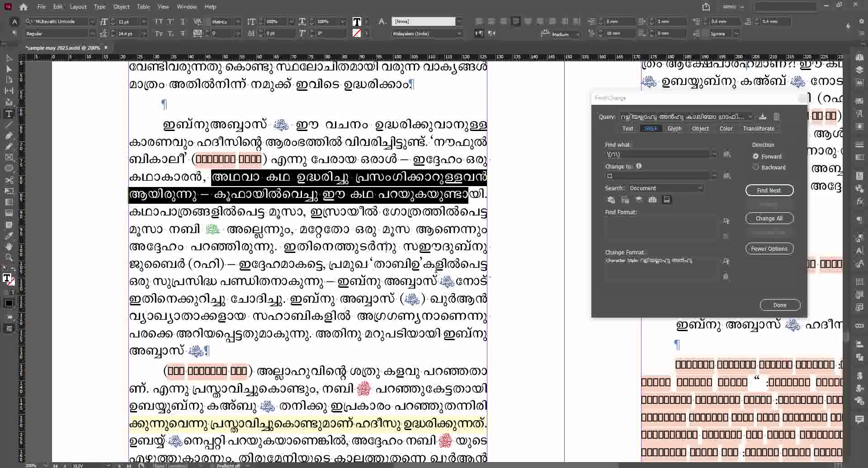
key(alt+Tab)
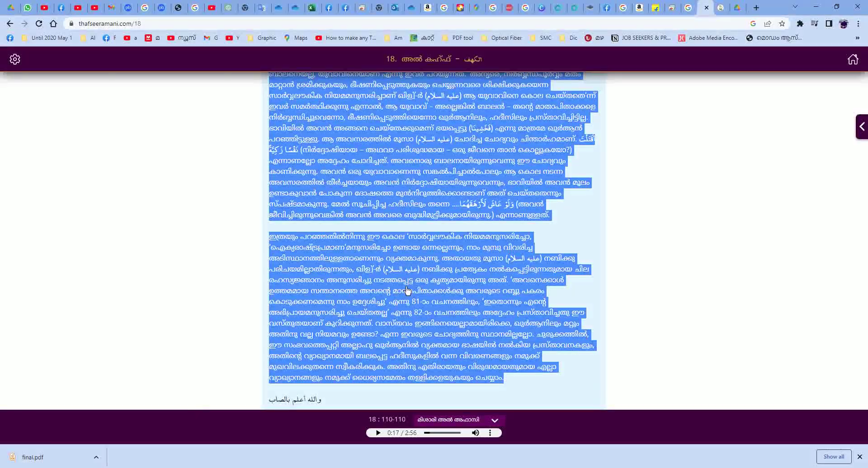
click(429, 276)
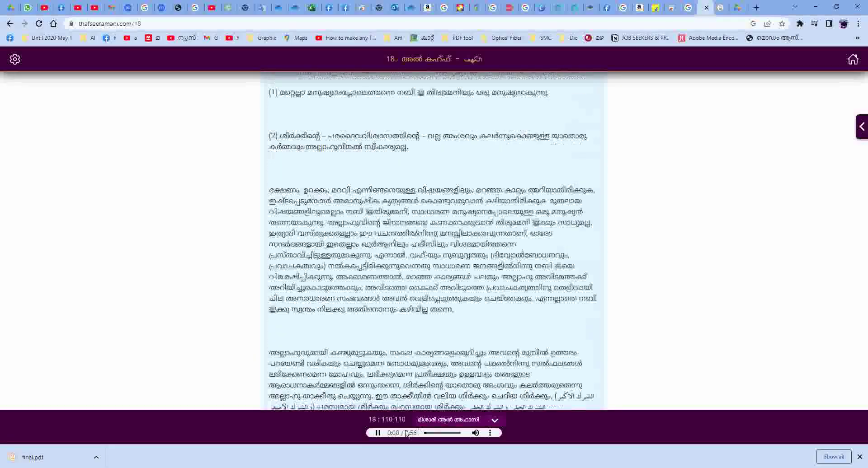
key(ctrl+f)
text(അഥവാ കഥ ഉദ്ധരിച്ചു പ്രസംഗിക്കാറുള്ളവൻ ആയിരുന്നു – കൂഫായിൽവെച്ചു ഈ കഥ പറയുകയുണ്ടാ)
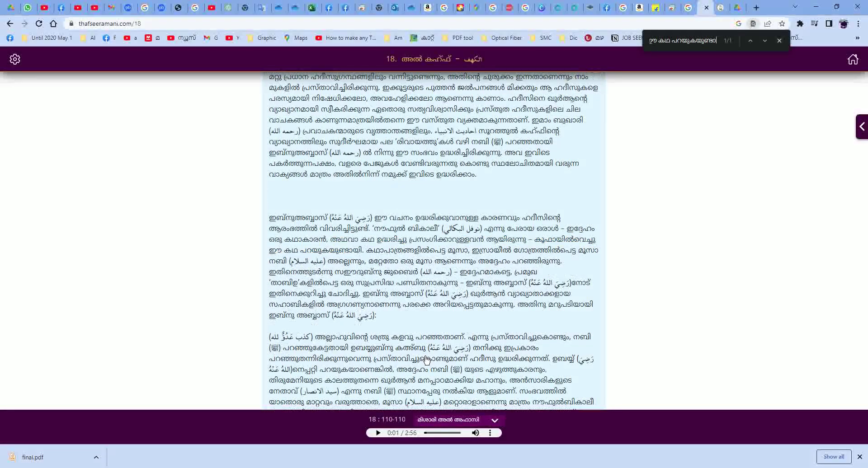
- Copy the web page's passage from "ഇബ്നുഅബ്ബാസ്" through the closing (*), pause the audio, and return to InDesign
drag(268, 219, 610, 390)
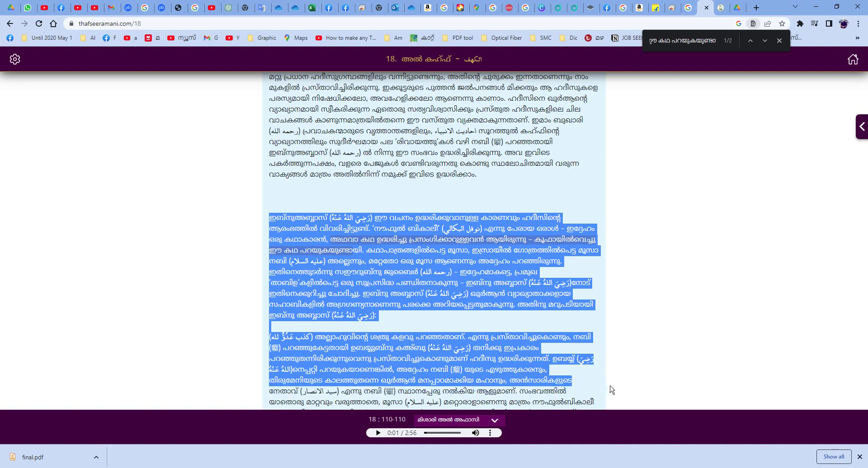
scroll(608, 375, down, 5)
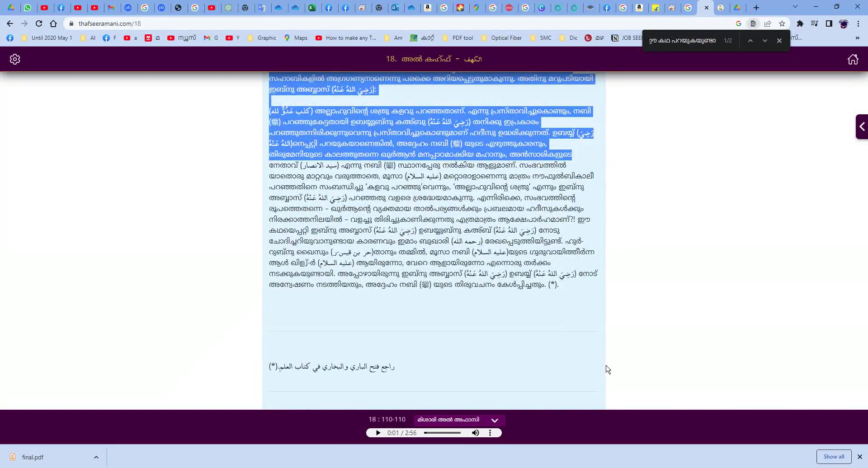
shift+click(571, 294)
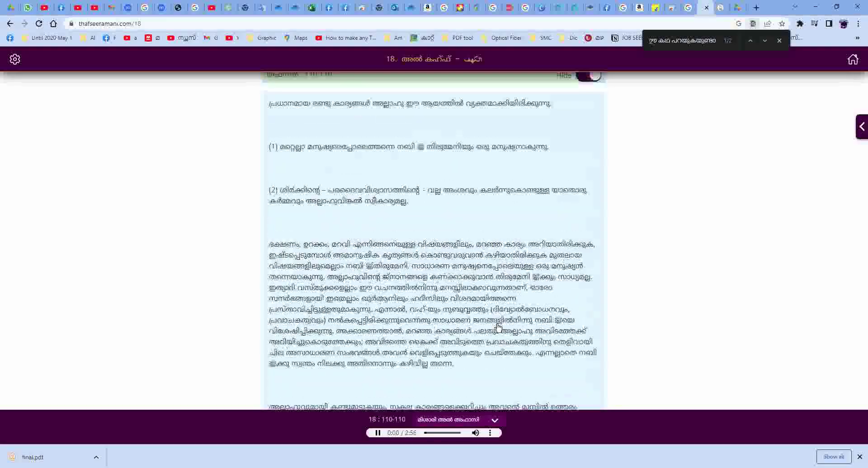
scroll(547, 307, down, 5)
scroll(546, 307, down, 15)
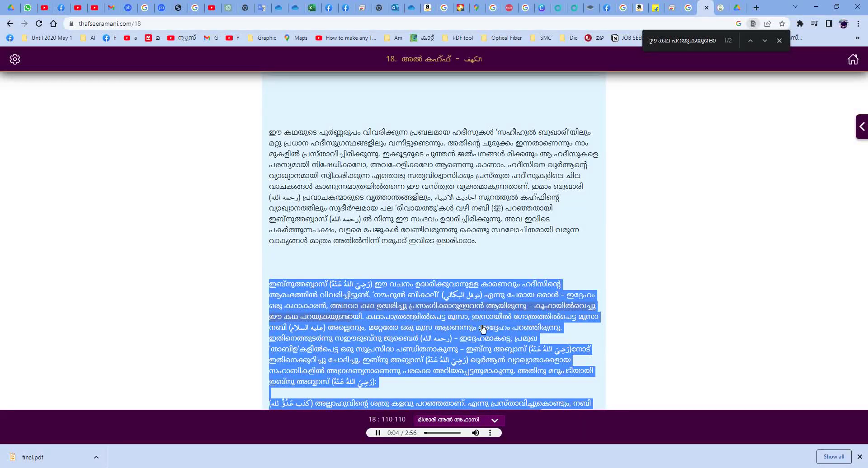
right_click(473, 333)
click(509, 334)
click(376, 434)
key(alt+Tab)
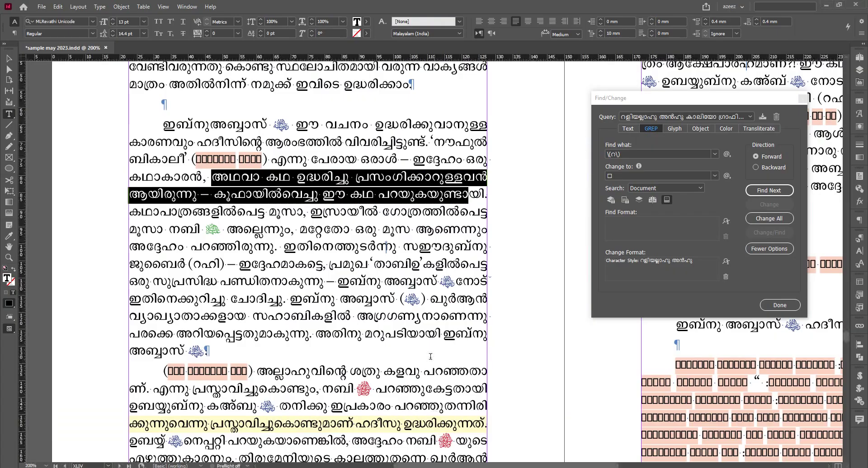
- Create a new A4 print document, 210 x 297 mm, with a primary text frame
click(43, 8)
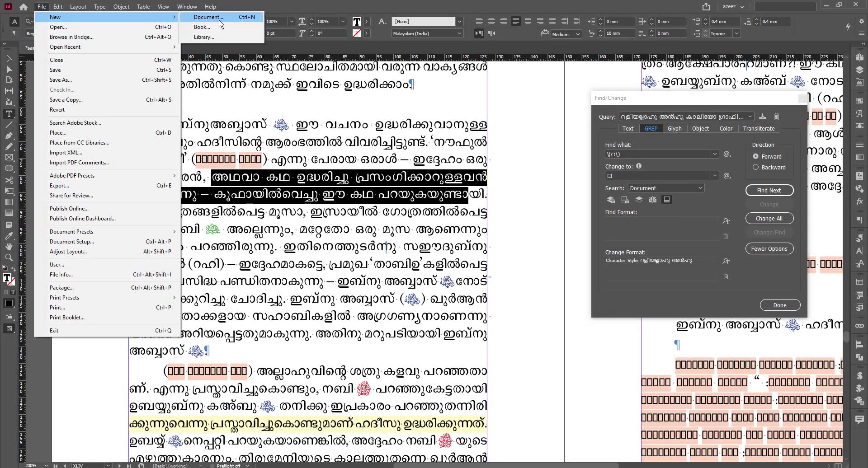
click(221, 24)
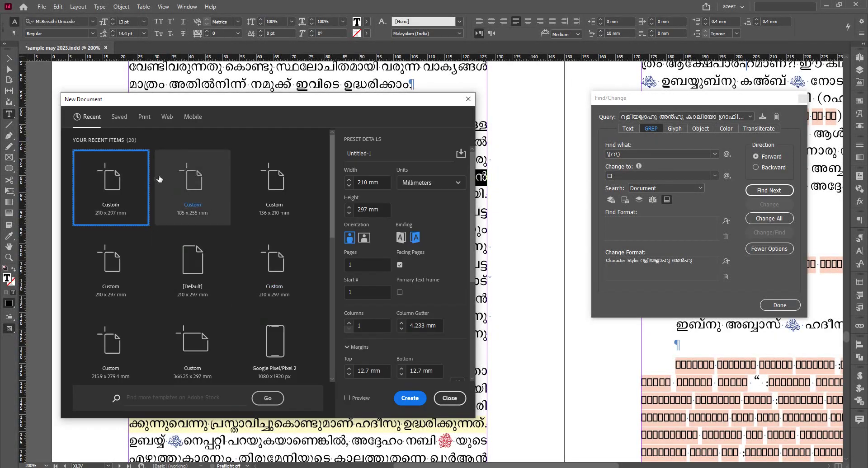
click(144, 116)
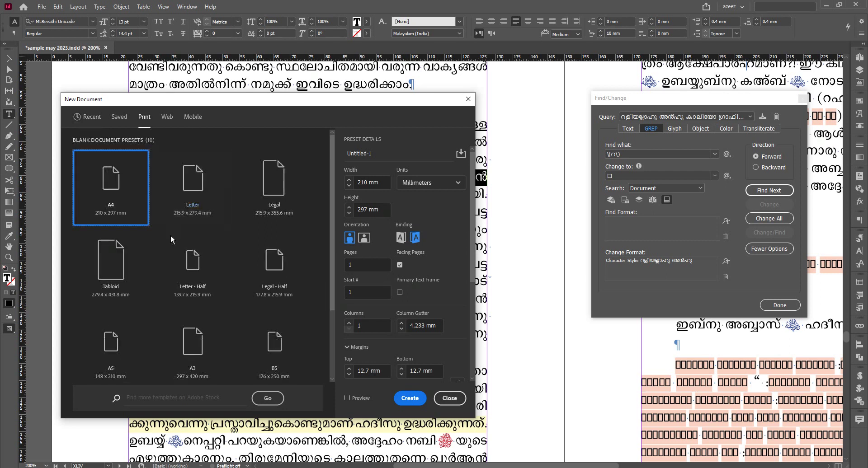
click(399, 293)
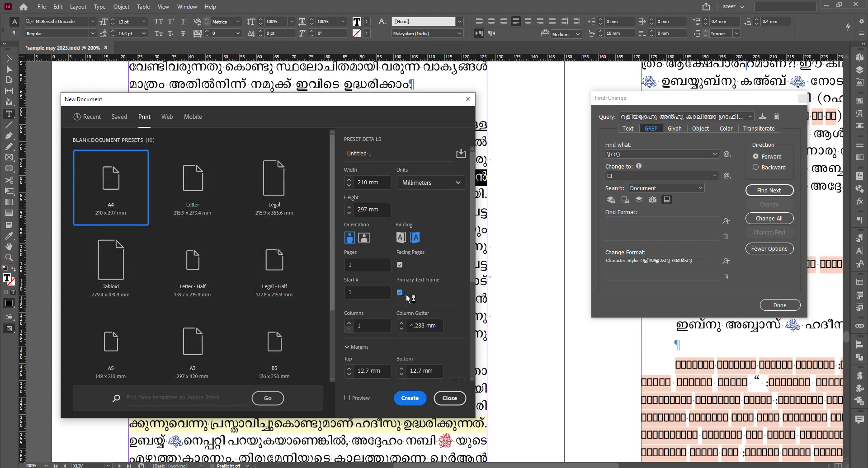
click(414, 398)
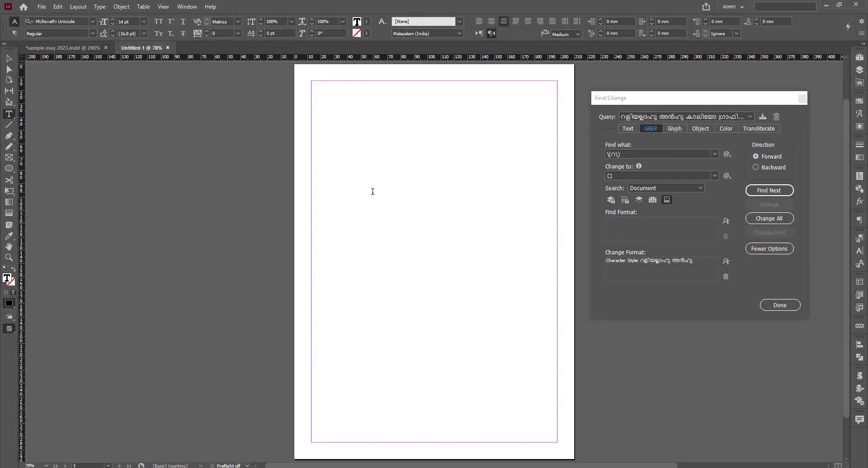
- Paste the copied passage into the new document's primary text frame and select all of its text
click(373, 195)
key(ctrl+v)
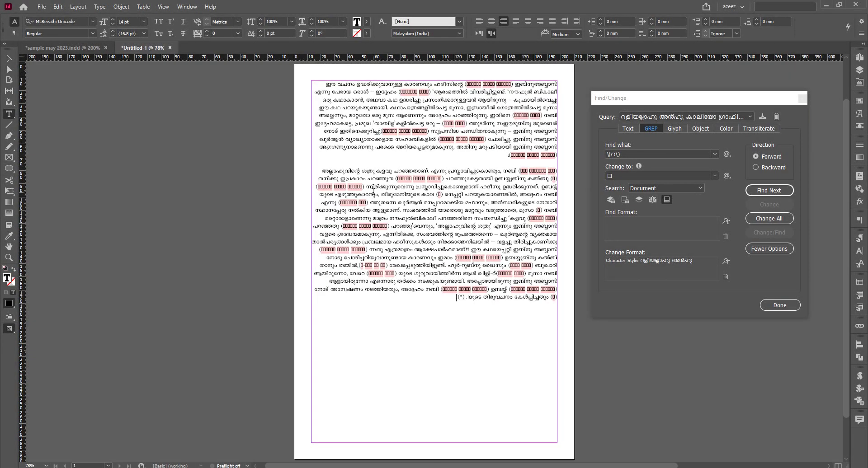
key(ctrl+a)
scroll(170, 85, up, 2)
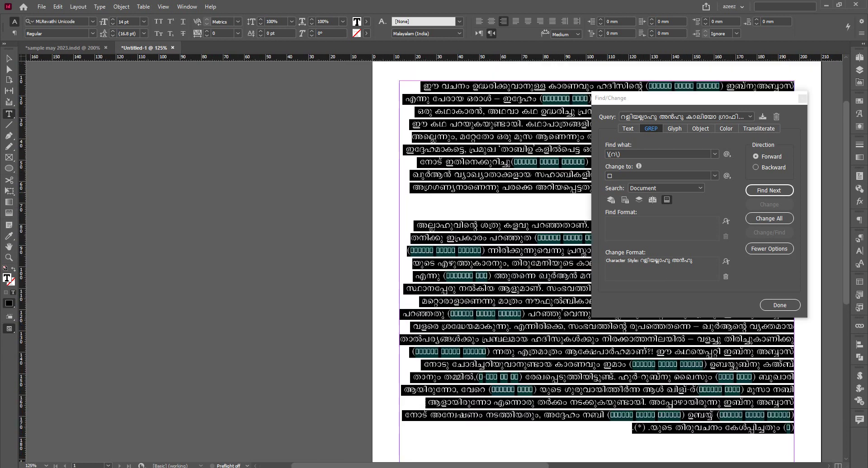
- In sample may 2023.indd, select and copy the passage from "ഇബ്നുഅബ്ബാസ്" through "അല്ലാഹുവിന്റെ" near the end of page XLIV
click(80, 48)
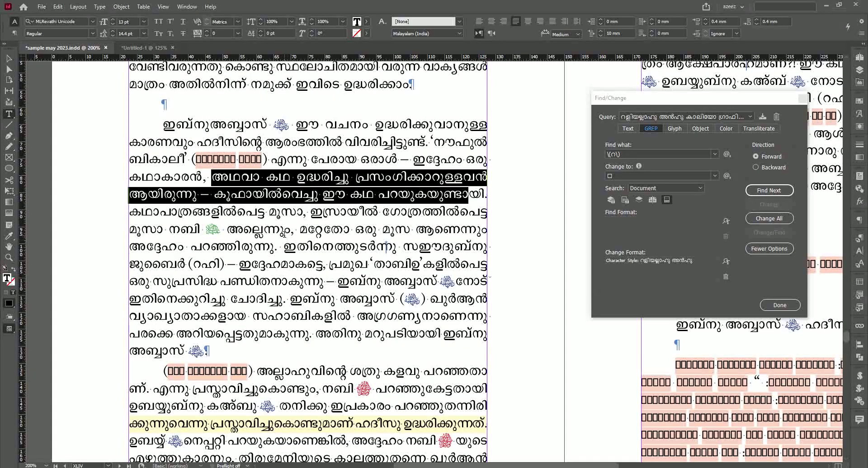
scroll(304, 306, down, 3)
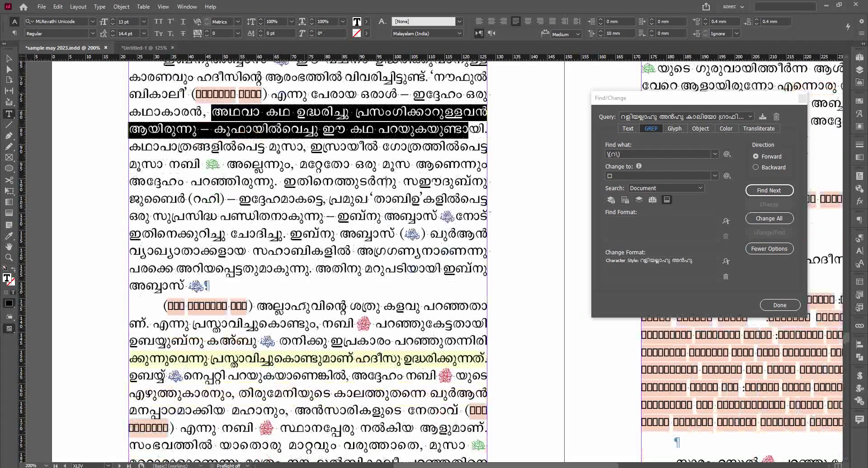
scroll(239, 188, up, 2)
click(168, 95)
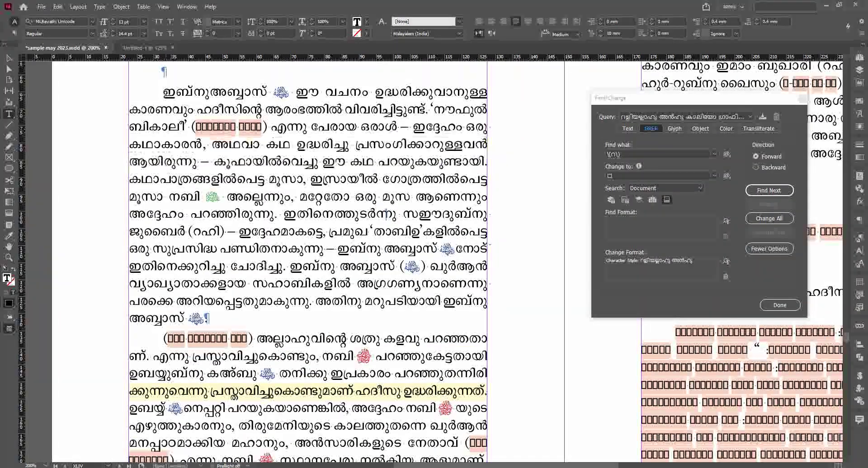
scroll(393, 390, down, 4)
shift+click(447, 385)
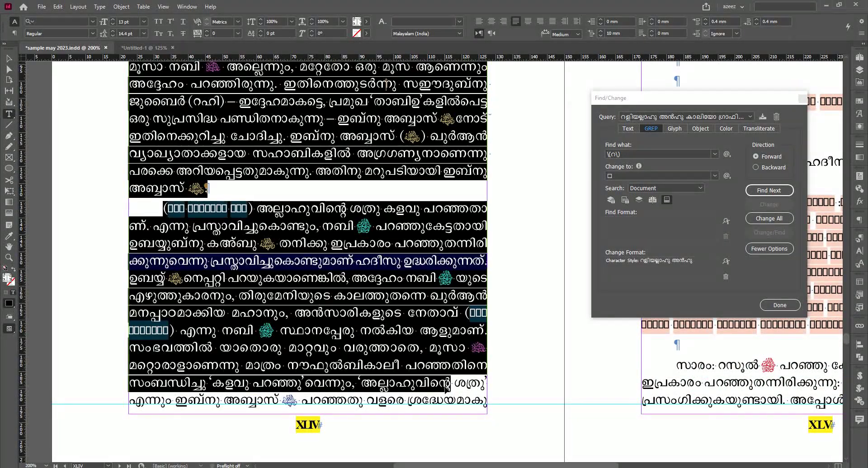
- In Untitled-1, draw a text frame beside the page and undo pasting the copied passage into it
click(156, 48)
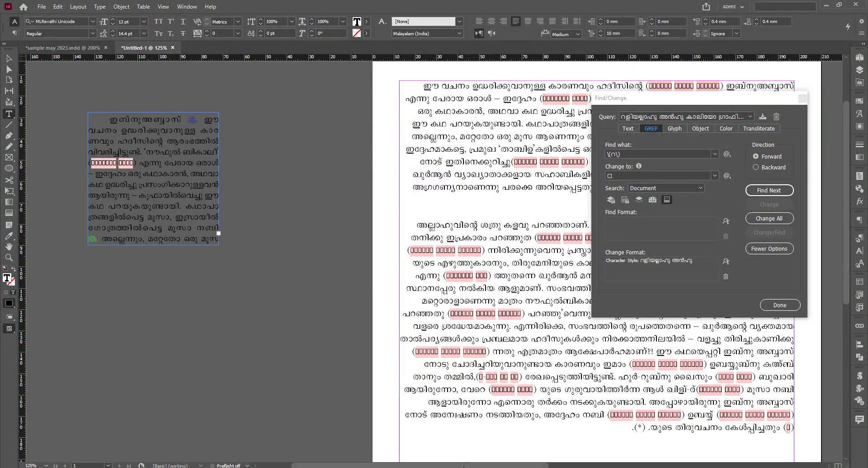
mouse_move(464, 467)
mouse_down()
mouse_move(508, 467)
mouse_move(470, 466)
mouse_up()
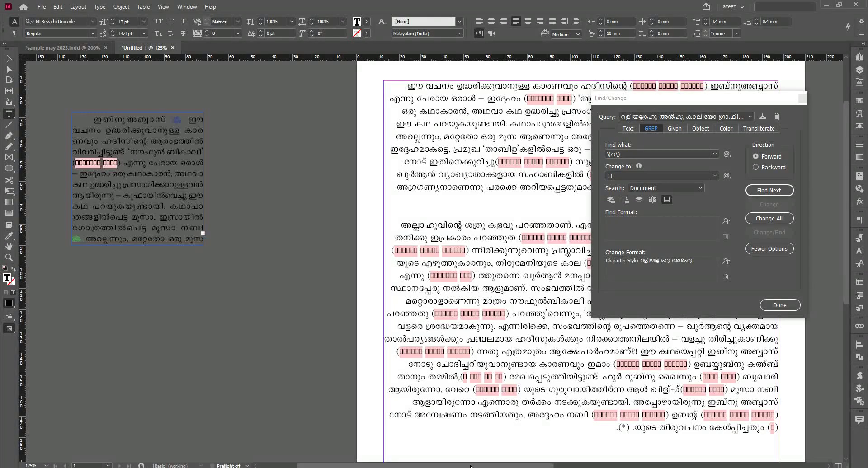
key(ctrl+z)
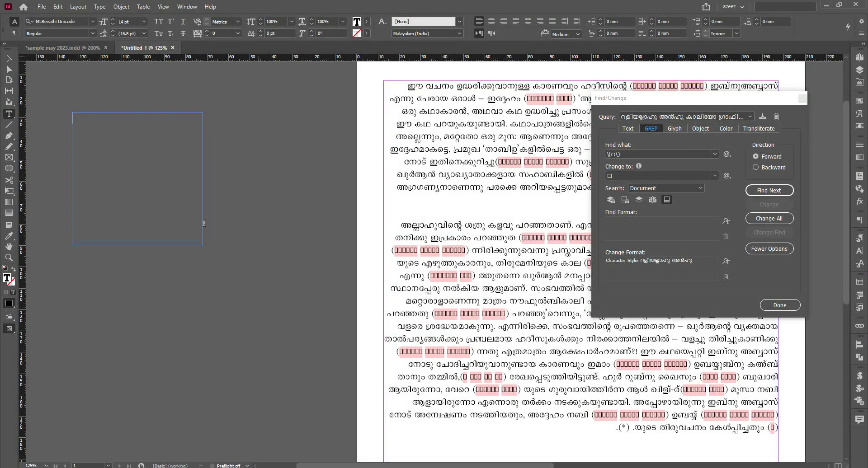
- Examine the character and paragraph styles available in Untitled-1
click(859, 263)
drag(743, 99, 530, 109)
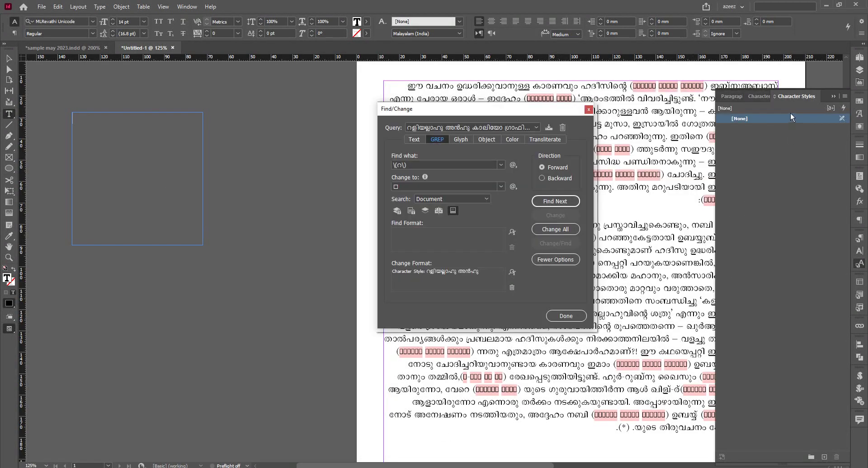
click(859, 238)
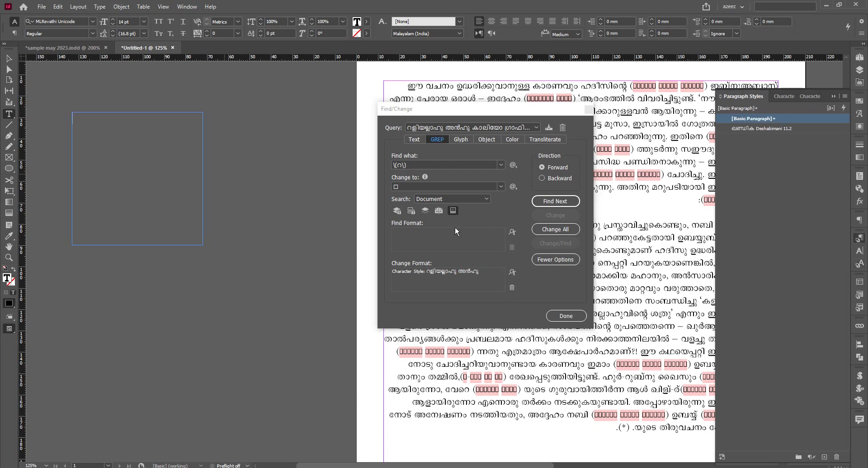
click(859, 264)
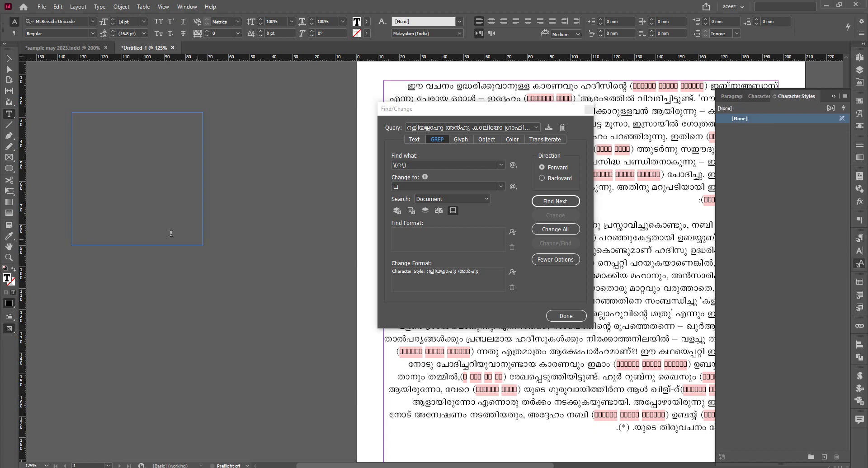
- Paste the copied passage into the pasteboard frame to bring in its character styles, and delete the frame
click(128, 164)
key(ctrl+v)
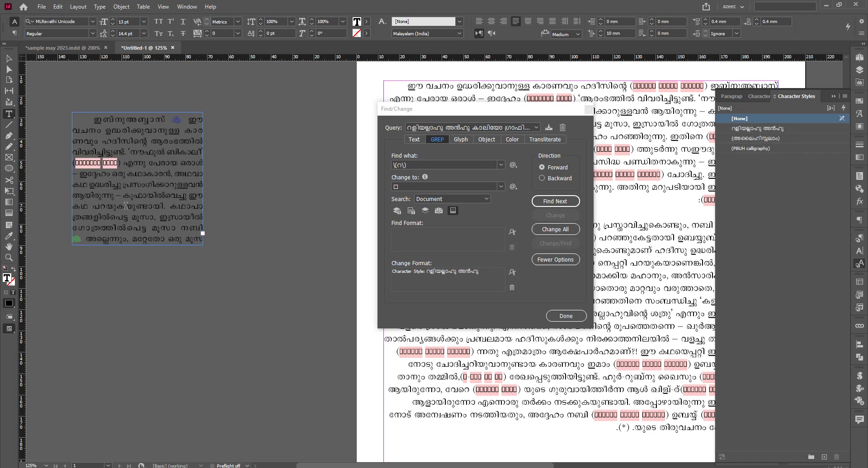
drag(497, 109, 226, 233)
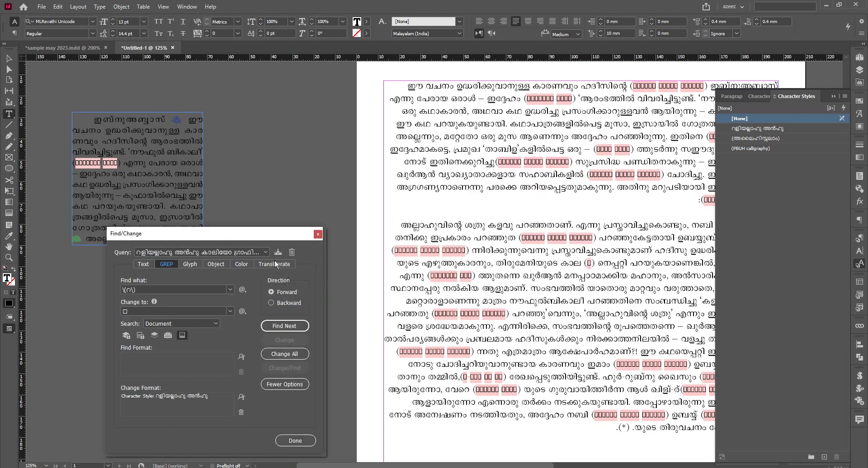
click(9, 58)
click(153, 151)
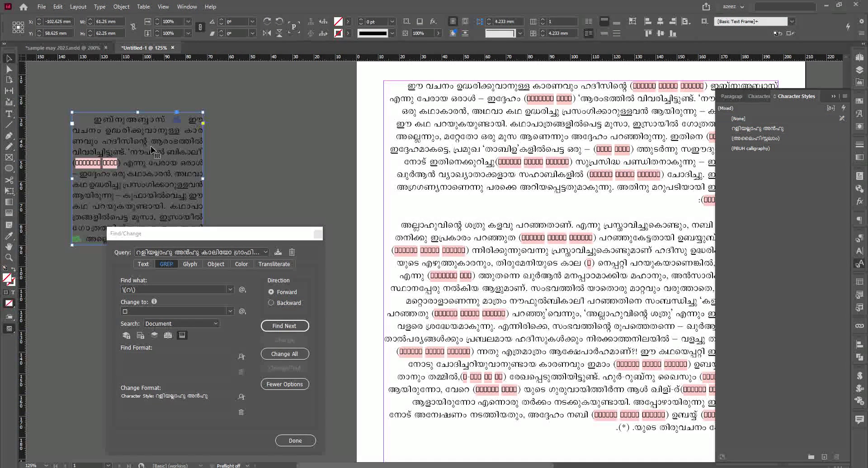
key(Delete)
- Search the pasted web text for the next match of the loaded GREP query for (റ)
drag(261, 233, 245, 112)
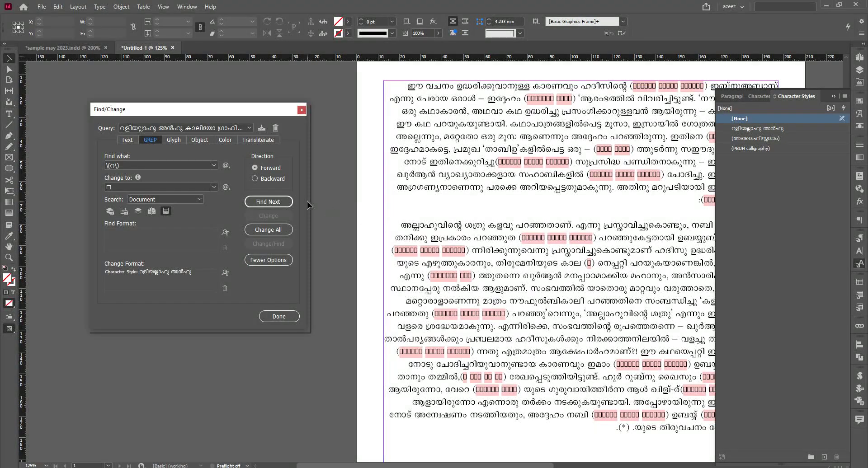
click(279, 205)
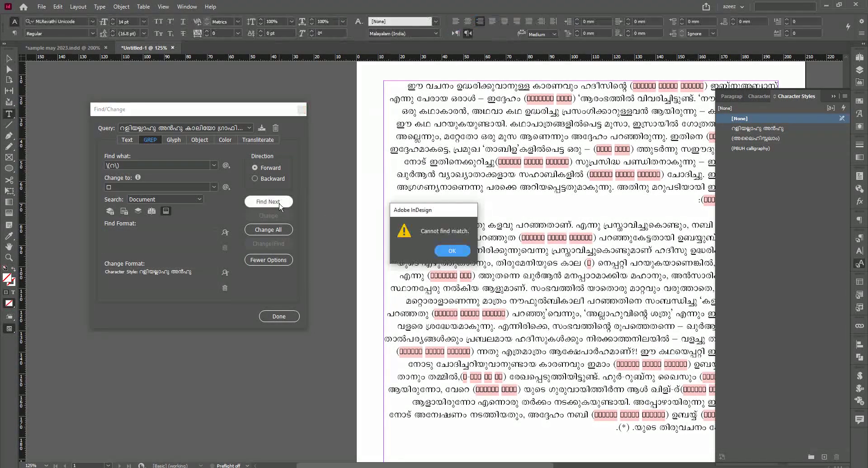
click(458, 255)
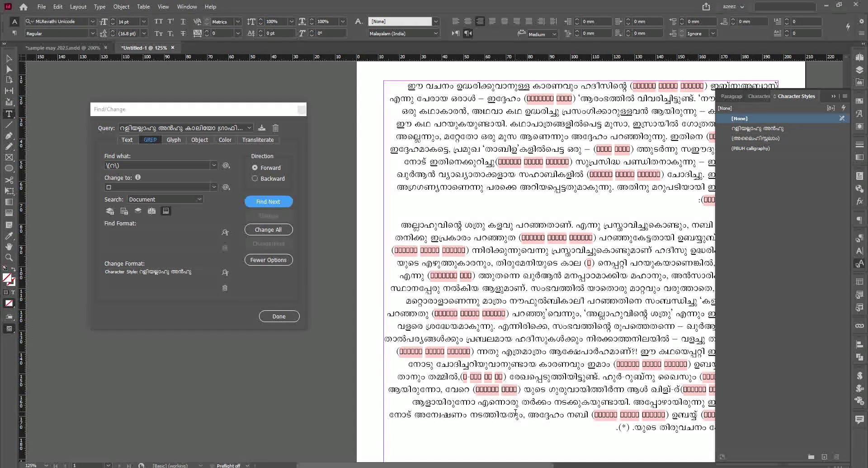
drag(526, 465, 547, 466)
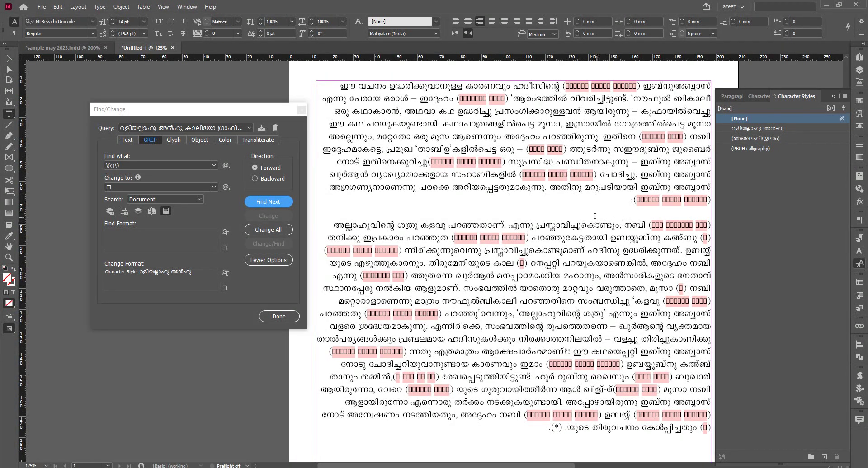
- Set the GREP search pattern to the second line's "نوفل البكالي" and replace it with "رحمه الله", copied from beside "ബുഖാരി"
click(268, 202)
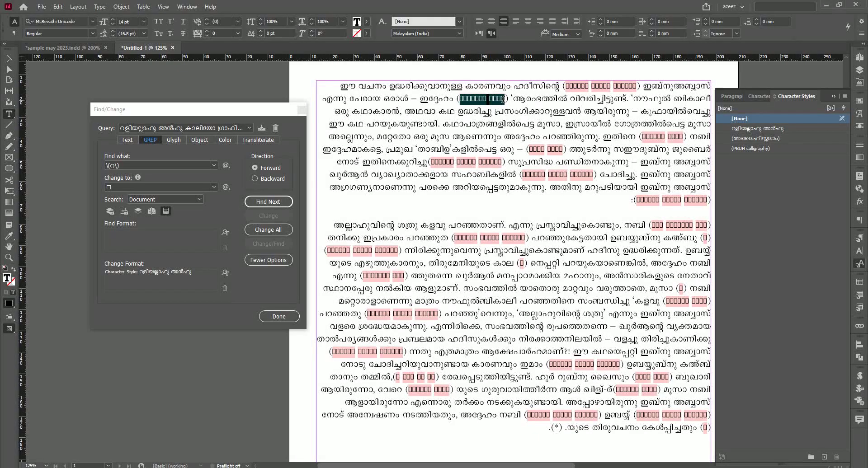
click(140, 164)
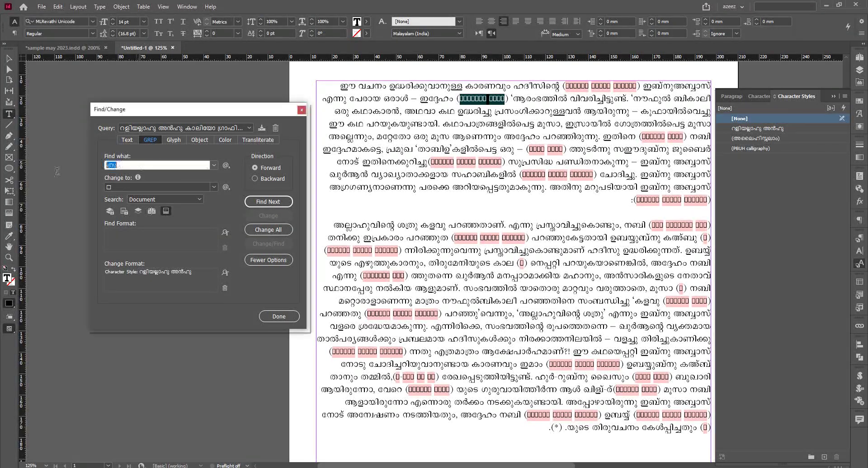
text(نوفل البكالي)
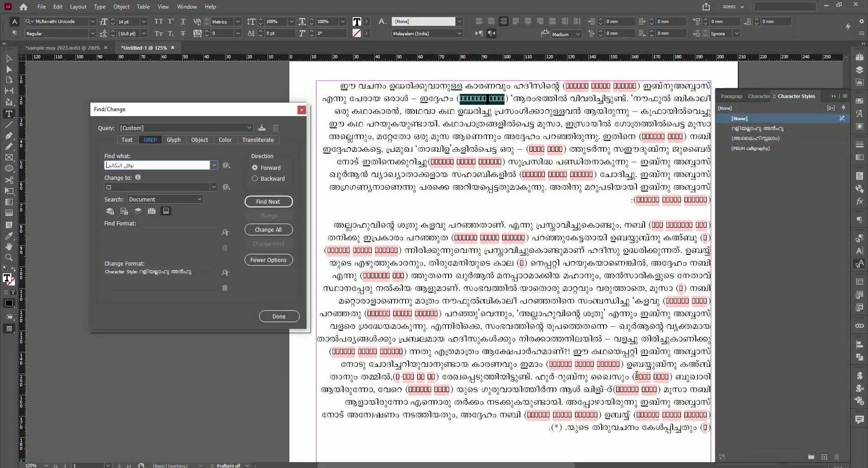
drag(636, 376, 668, 377)
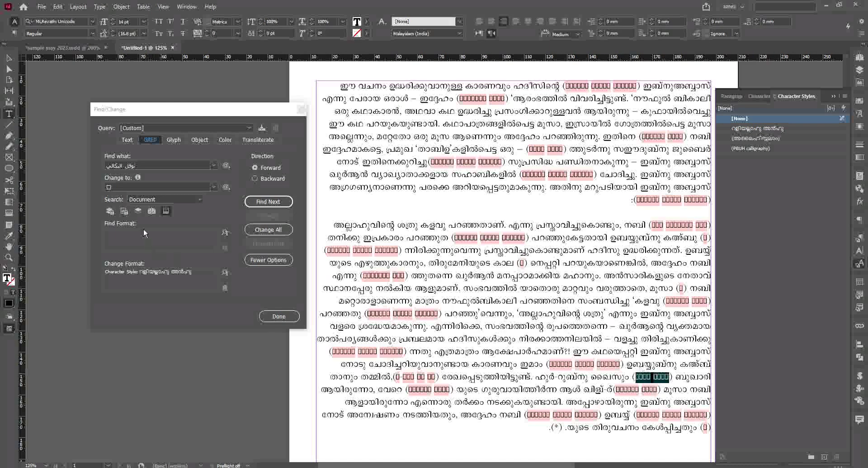
key(ctrl+f)
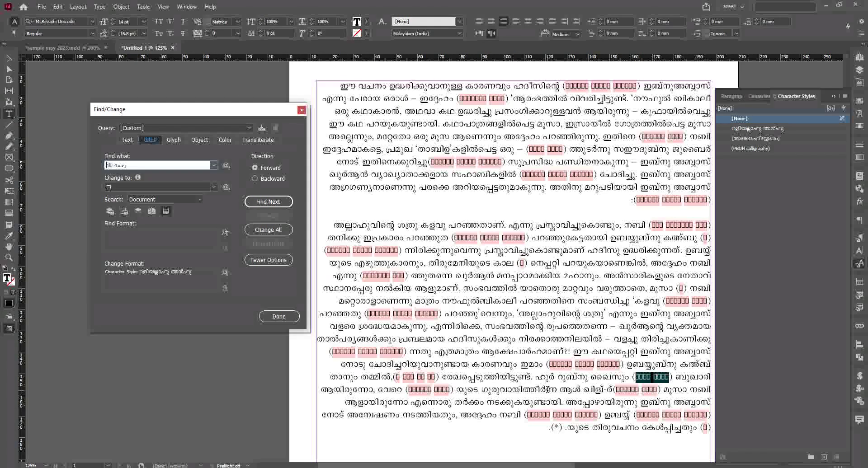
- Replace the GREP search pattern with the single bracketed character copied from after "കഅ്ബു"
scroll(547, 389, up, 2)
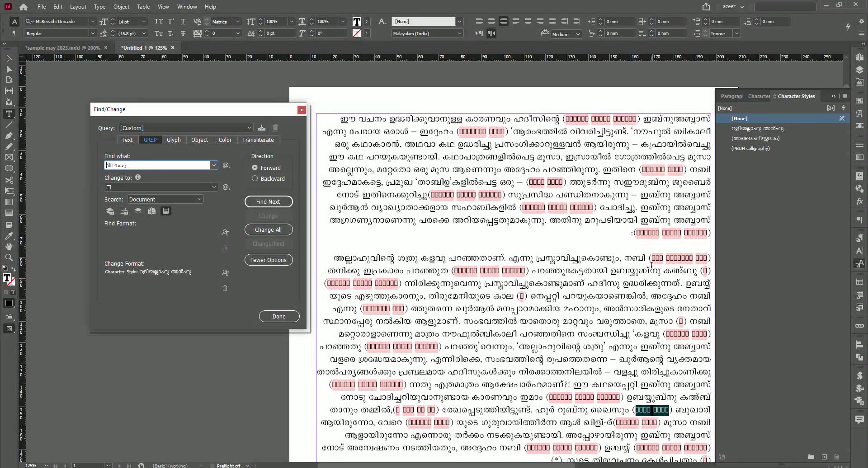
click(702, 271)
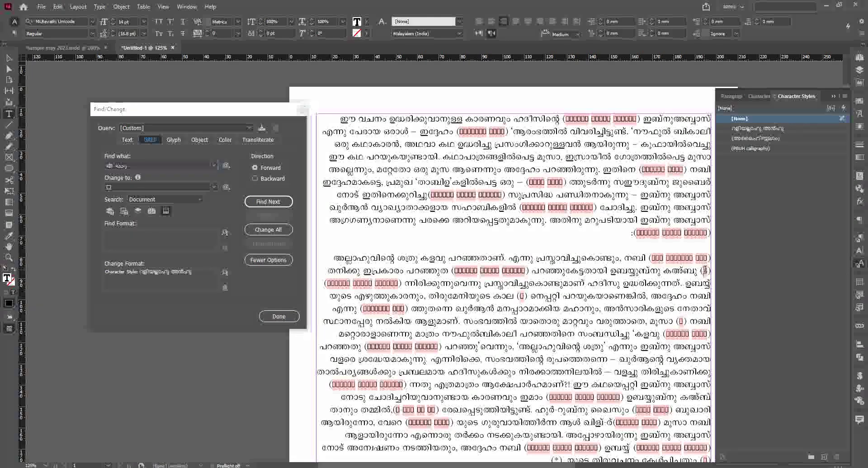
double_click(704, 271)
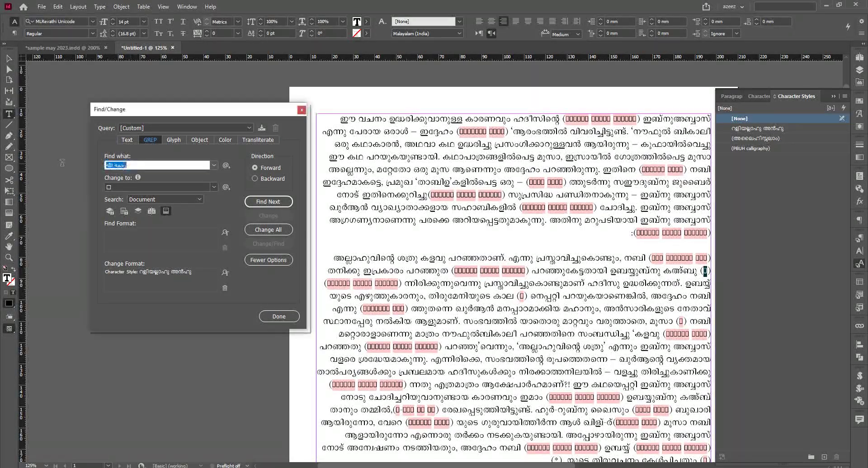
click(131, 162)
scroll(462, 351, down, 1)
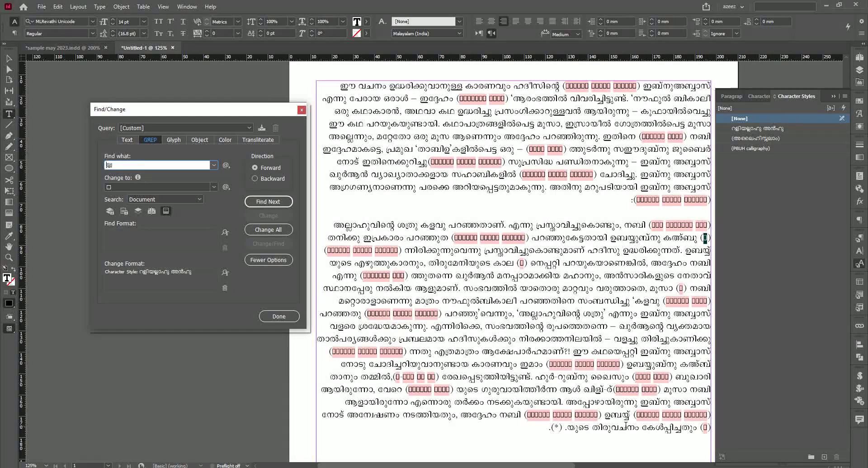
- Load the saved query "റളിയല്ലാഹു അൻഹു കാലിയോ ഗ്രാഫി ആക്കാൻ" and set its search pattern to "رَضِيَ اللهُ عَنْهُ", copied from the text
mouse_move(641, 415)
mouse_down()
mouse_move(688, 415)
mouse_move(634, 408)
mouse_up()
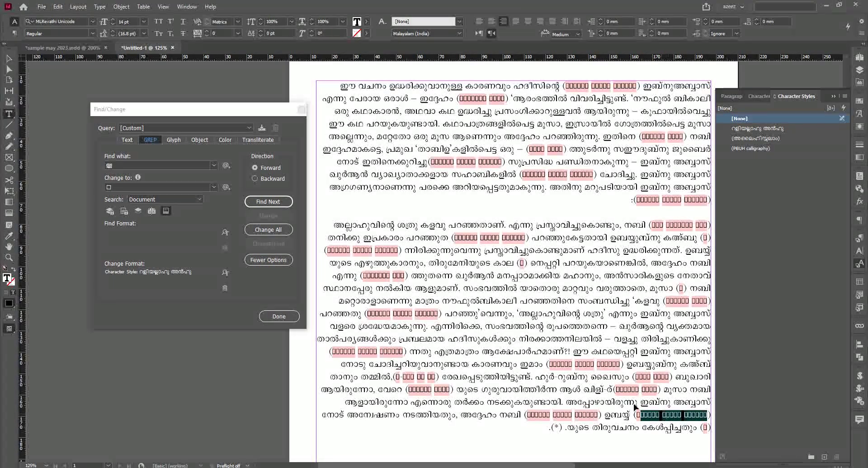
click(129, 164)
text(رَضِيَ اللهُ عَنْهُ)
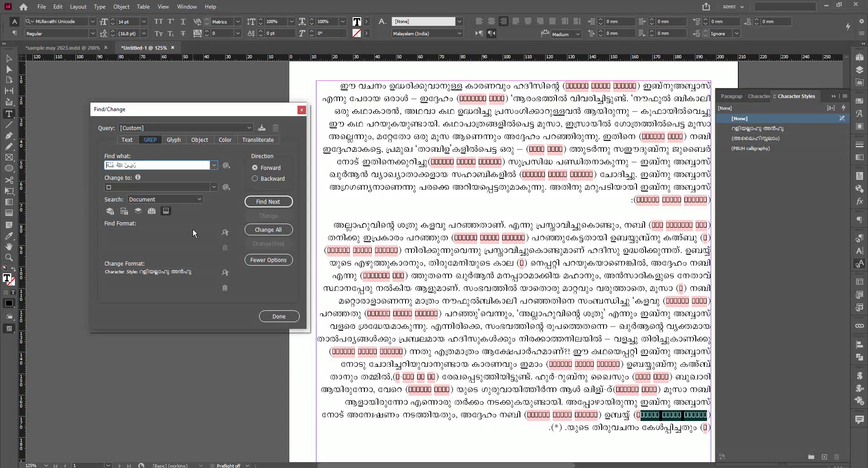
click(186, 127)
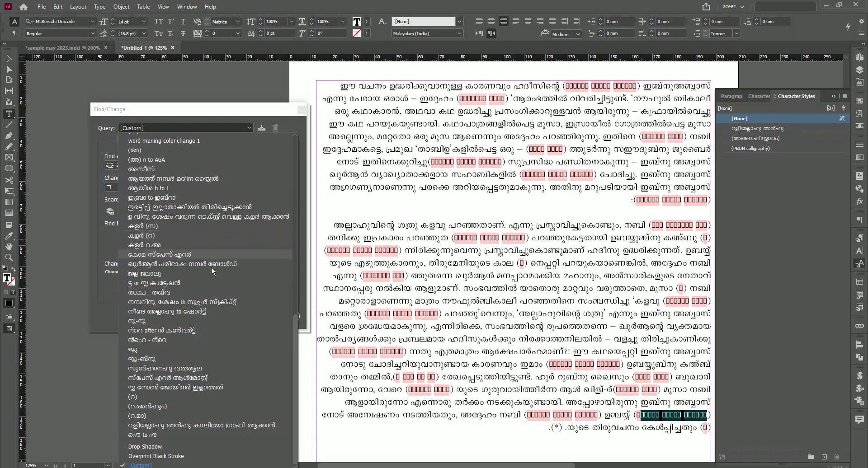
click(192, 427)
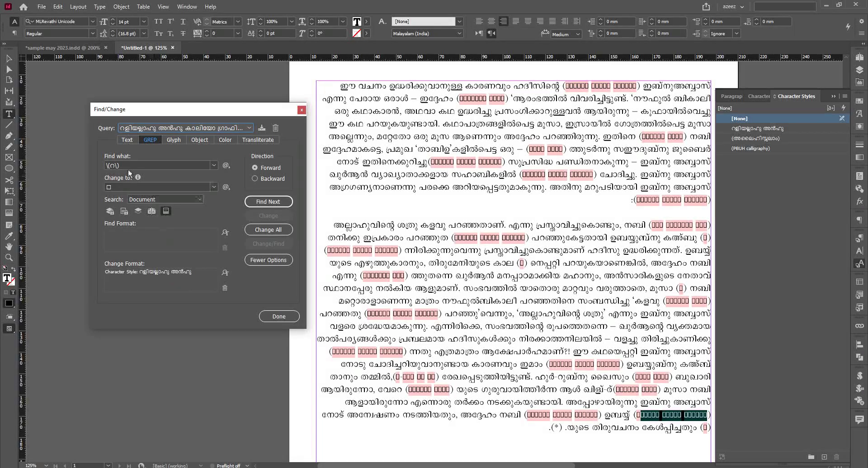
text(رَضِيَ اللهُ عَنْهُ)
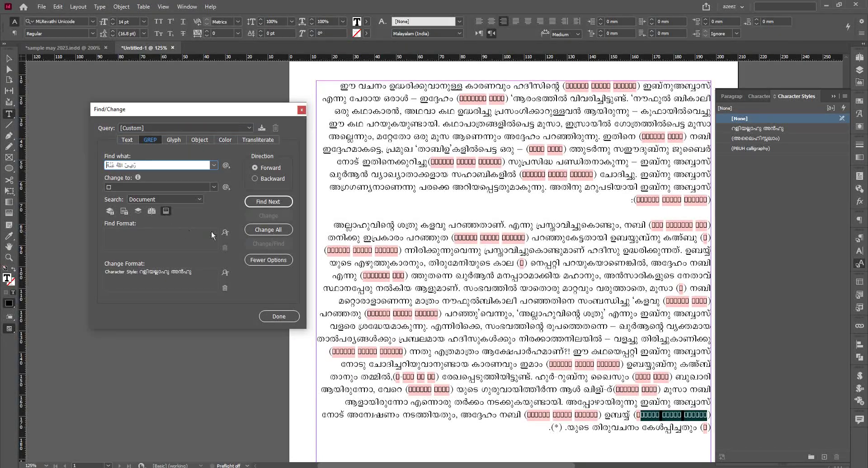
- Step through the matches of "رَضِيَ اللهُ عَنْهُ" and replace the one ending the first paragraph with the calligraphic symbol
click(279, 205)
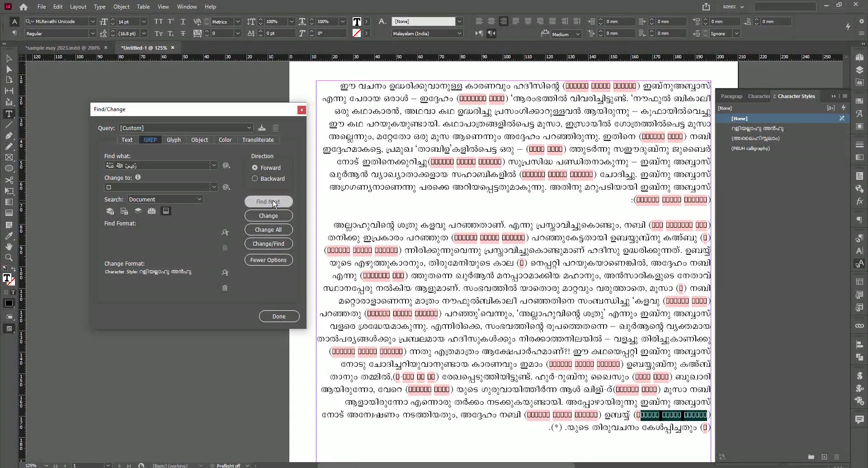
click(273, 202)
click(273, 202)
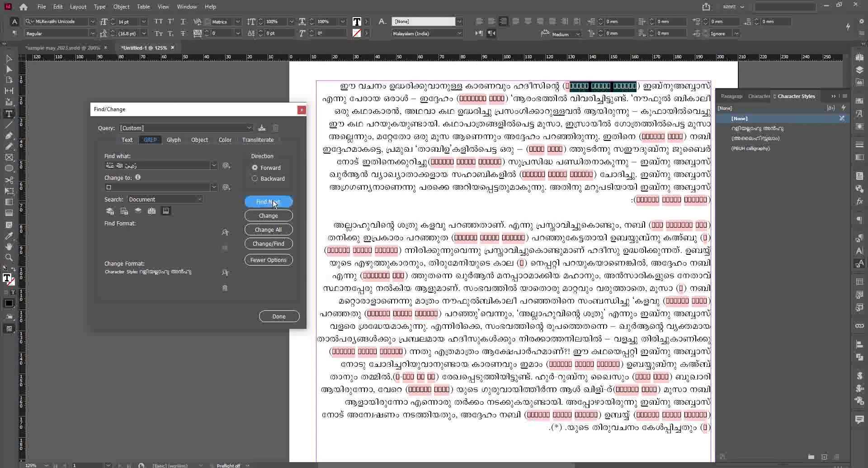
click(273, 202)
click(273, 203)
click(273, 202)
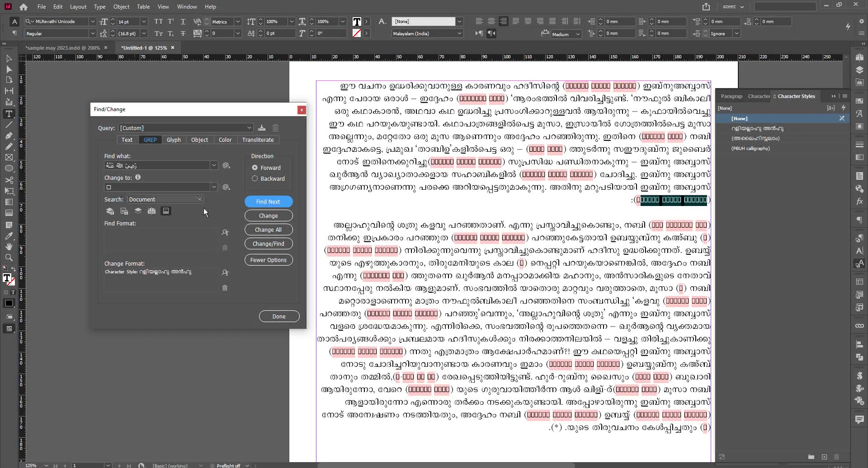
click(268, 219)
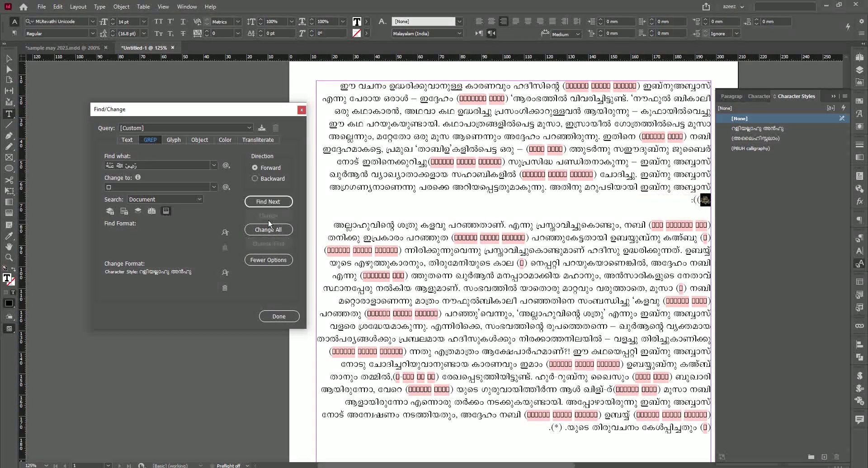
- Replace the remaining matches of "رَضِيَ اللهُ عَنْهُ" in the document with the calligraphic symbol, one after another
click(272, 203)
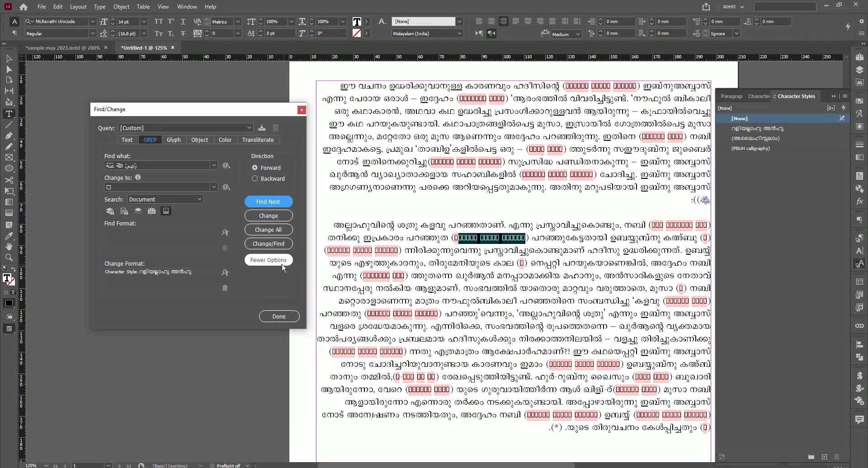
click(275, 244)
click(275, 244)
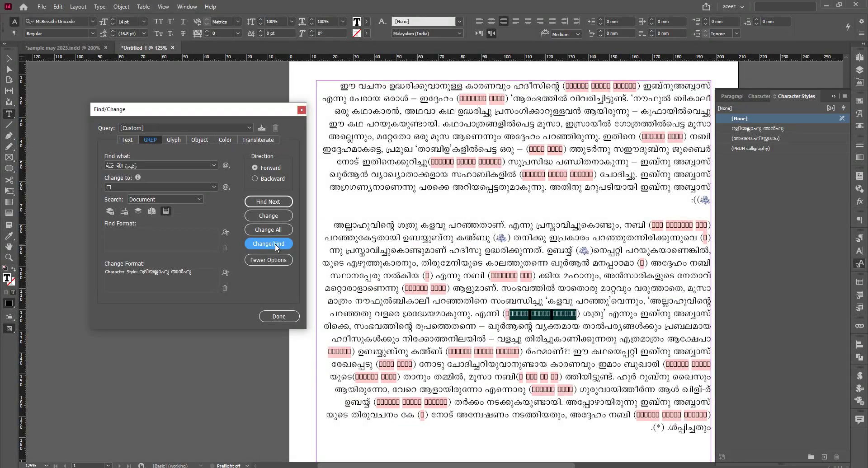
click(275, 244)
click(274, 244)
click(275, 245)
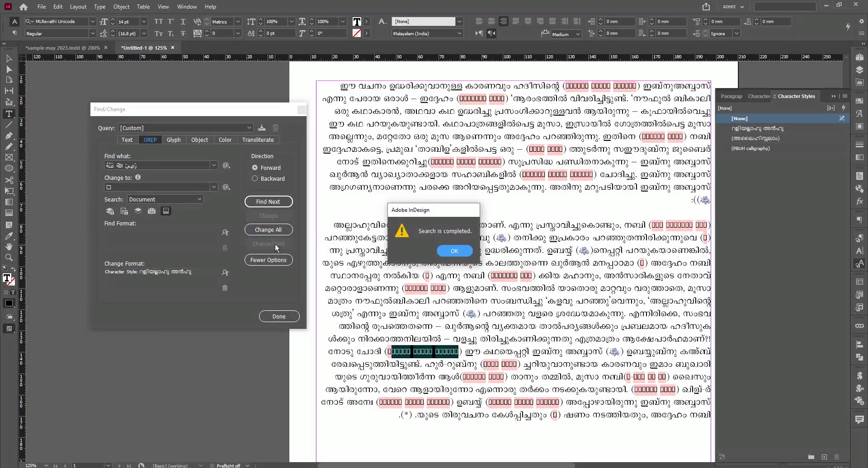
click(457, 251)
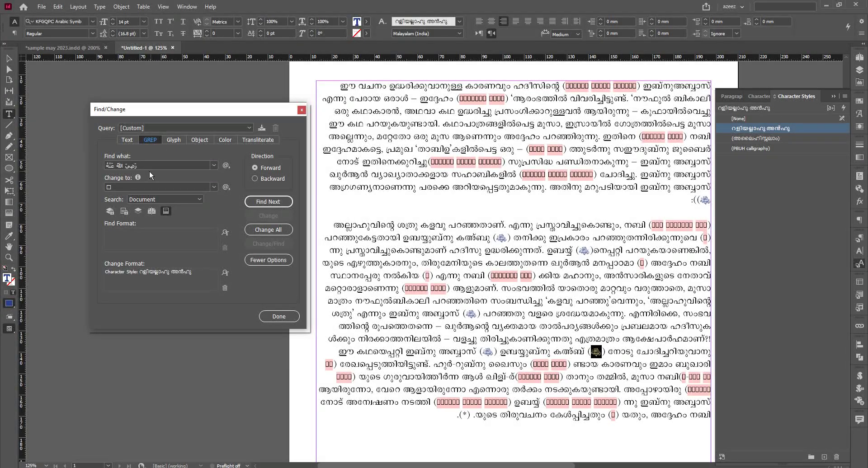
- Load the saved query "റളിയല്ലാഹു അൻഹു കാലിയോ ഗ്രാഫി ആക്കാൻ" and add "رَضِيَ اللهُ عَنْهُ" as an alternative to "(റ)" in its search pattern
click(178, 125)
click(199, 425)
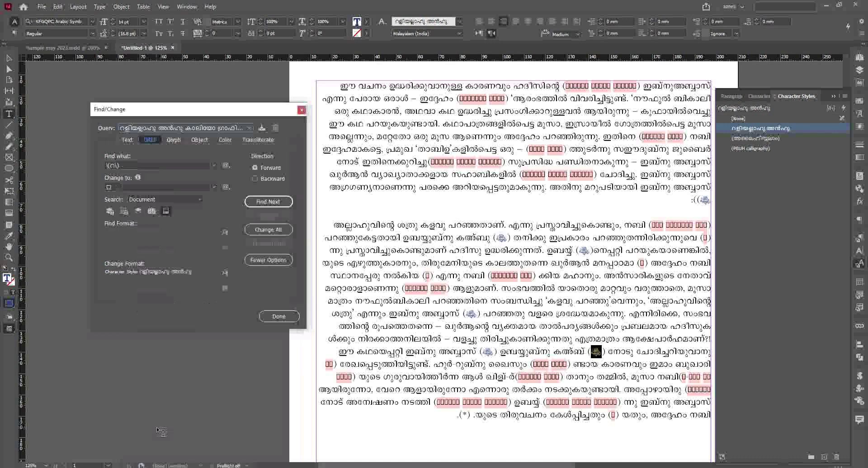
click(122, 165)
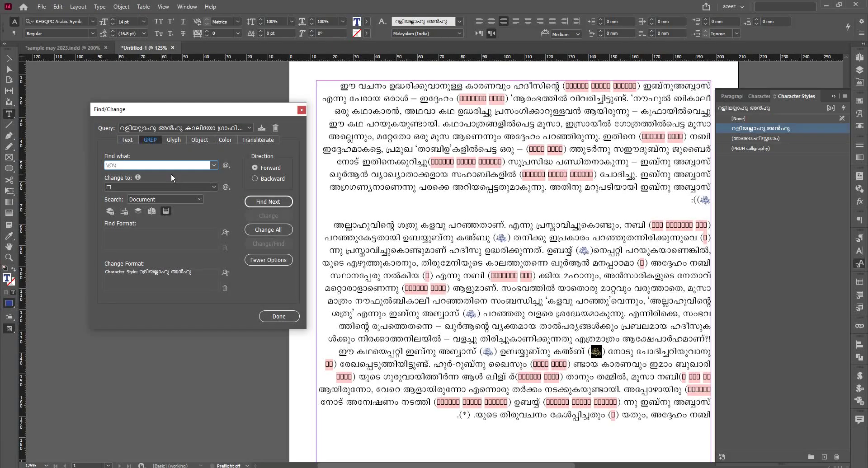
text(رَضِيَ اللَّهُ عَنْهُ)
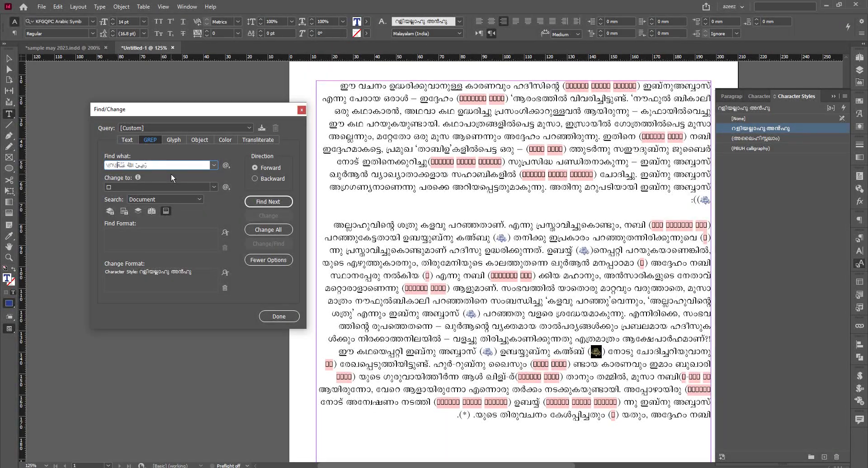
- Save the combined search pattern over the existing query "റളിയല്ലാഹു അൻഹു കാലിയോ ഗ്രാഫി ആക്കാൻ"
click(261, 128)
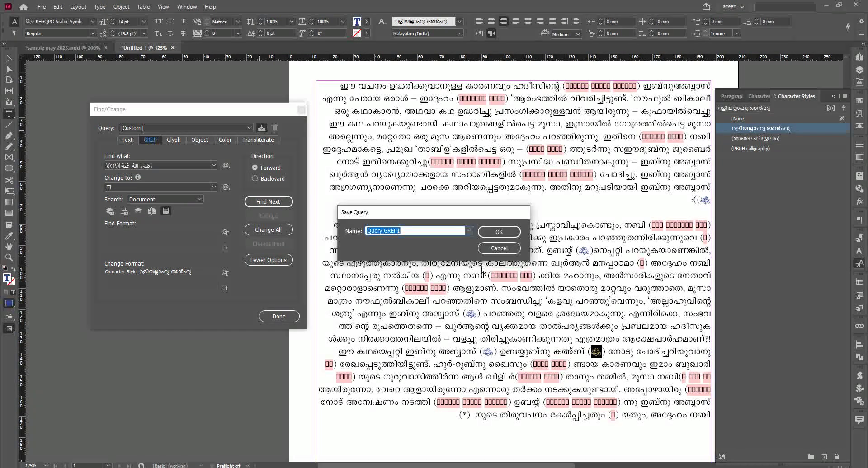
click(469, 231)
scroll(445, 402, down, 5)
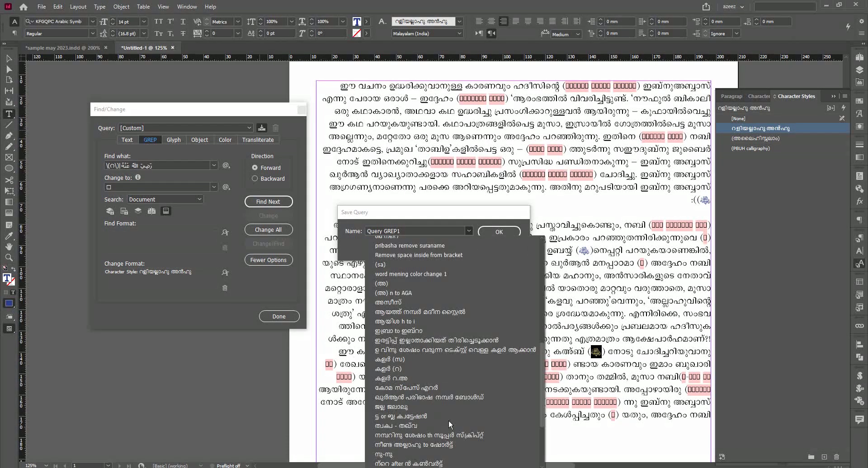
scroll(421, 367, down, 5)
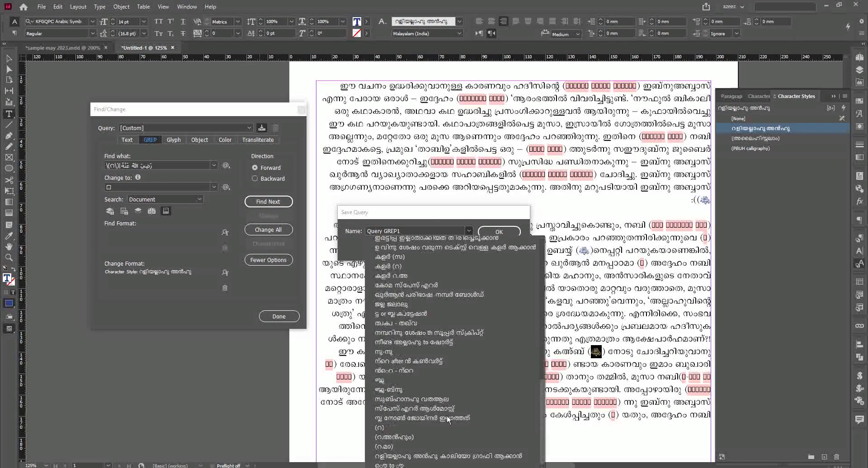
click(426, 457)
click(498, 234)
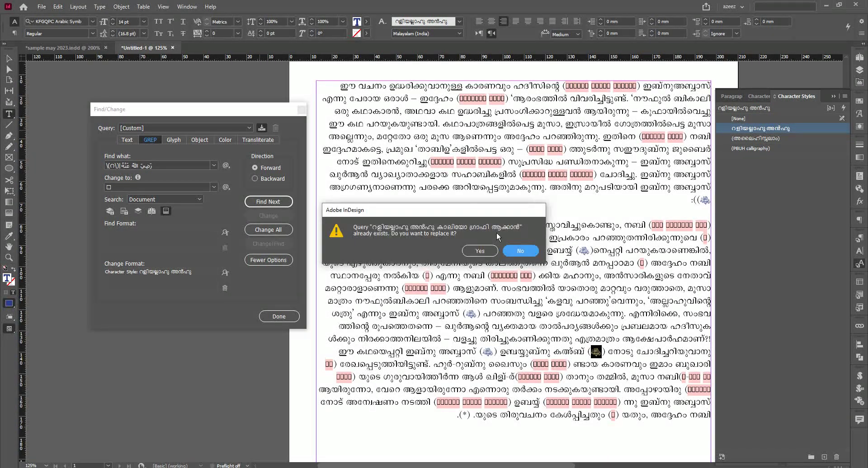
click(479, 251)
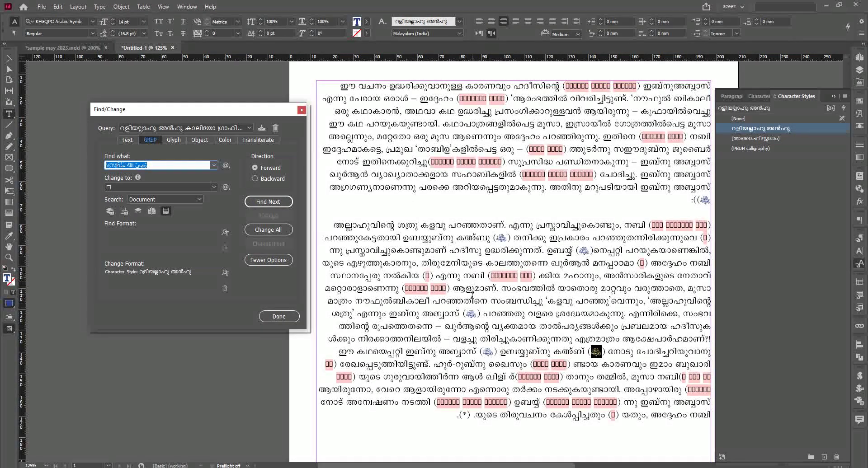
- Undo the calligraphic symbol replacements in the text, redoing the one undo that goes too far back
click(565, 294)
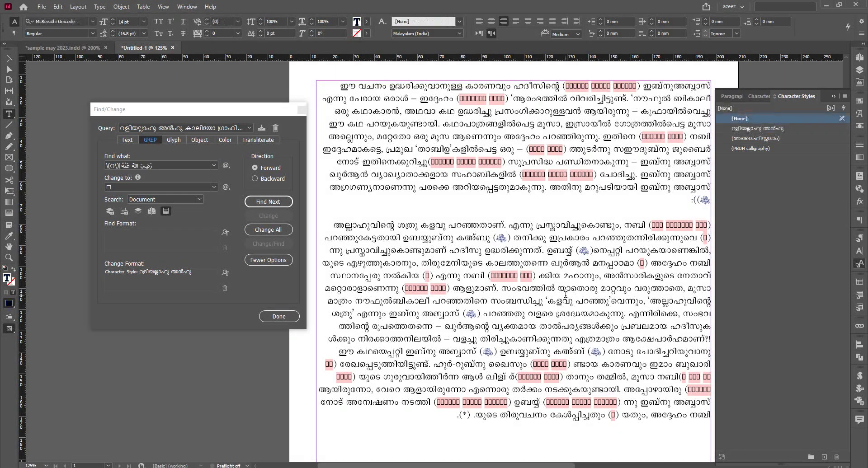
key(ctrl+z)
key(ctrl+z)
key(ctrl+z)
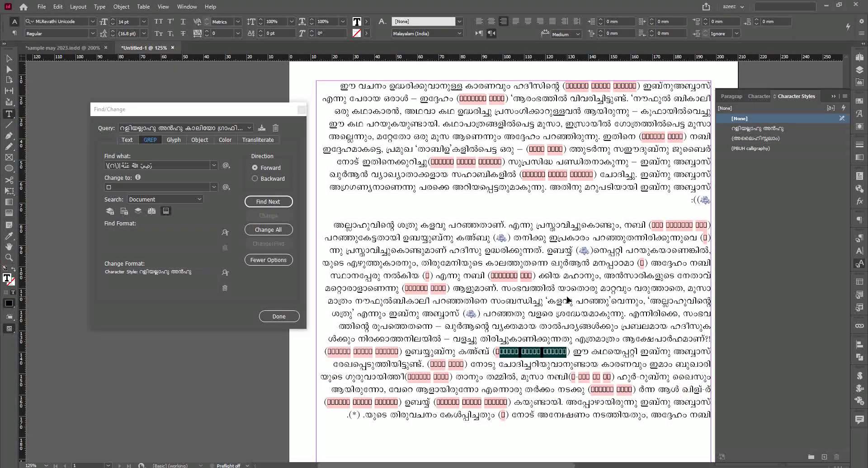
key(ctrl+z)
key(ctrl+z)
key(ctrl+z)
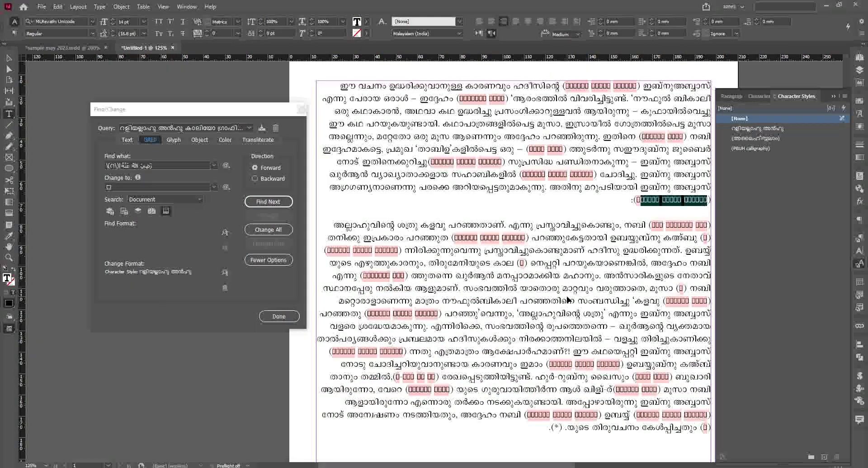
key(ctrl+z)
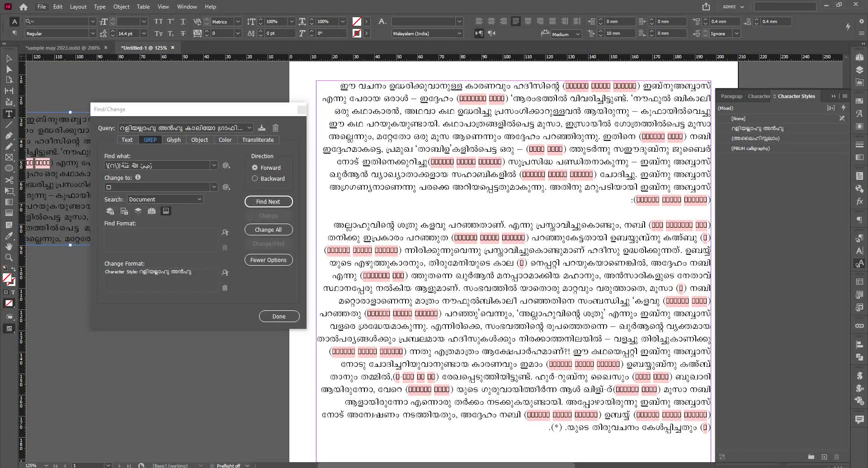
click(58, 6)
click(63, 27)
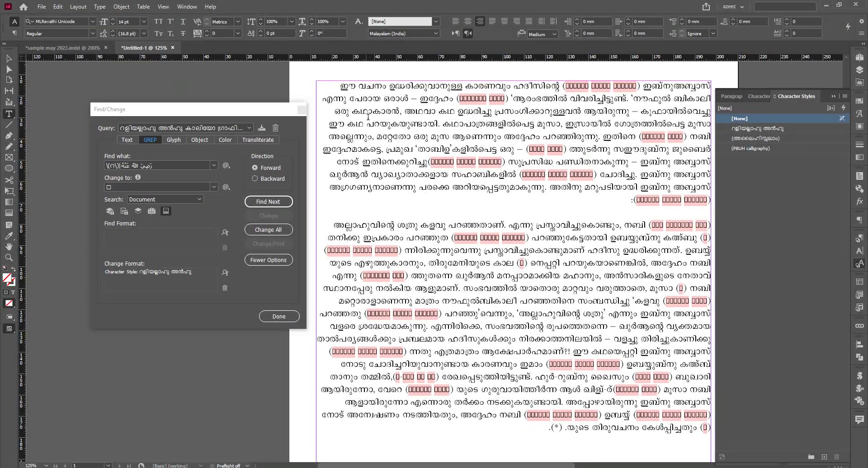
- Insert "(റ)" after "കഥാ" in the third line of the first paragraph and copy it
click(421, 122)
text(())
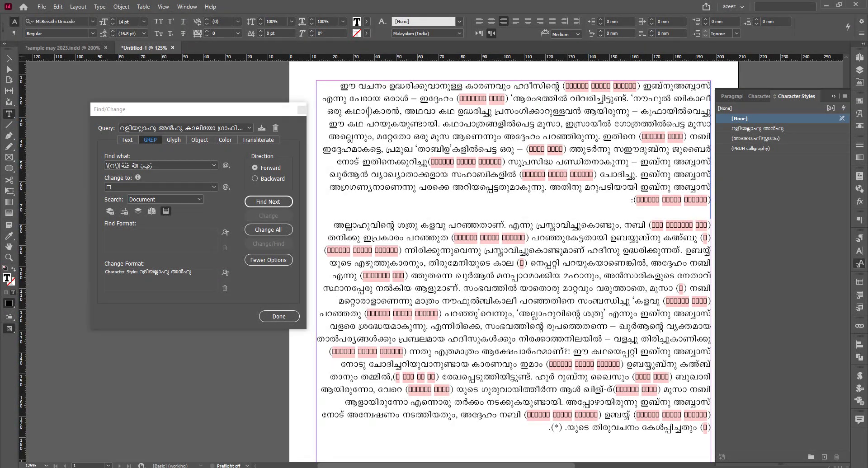
text(റ)
mouse_move(361, 111)
mouse_down()
mouse_move(384, 112)
mouse_move(347, 111)
mouse_move(360, 112)
mouse_up()
key(ctrl+c)
click(373, 111)
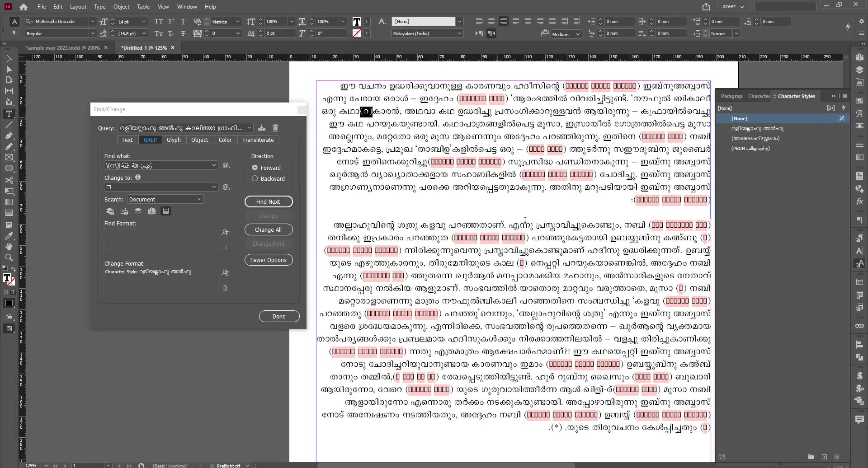
- Paste the copied "(റ)" at four spots in the second paragraph and once in the first paragraph's fourth line
click(544, 237)
key(ctrl+v)
click(479, 328)
key(ctrl+v)
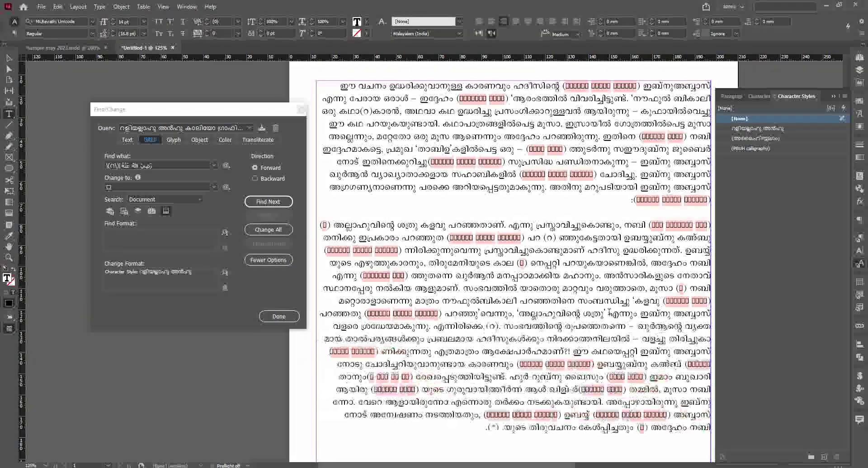
click(610, 313)
key(ctrl+v)
click(626, 265)
key(ctrl+v)
click(380, 124)
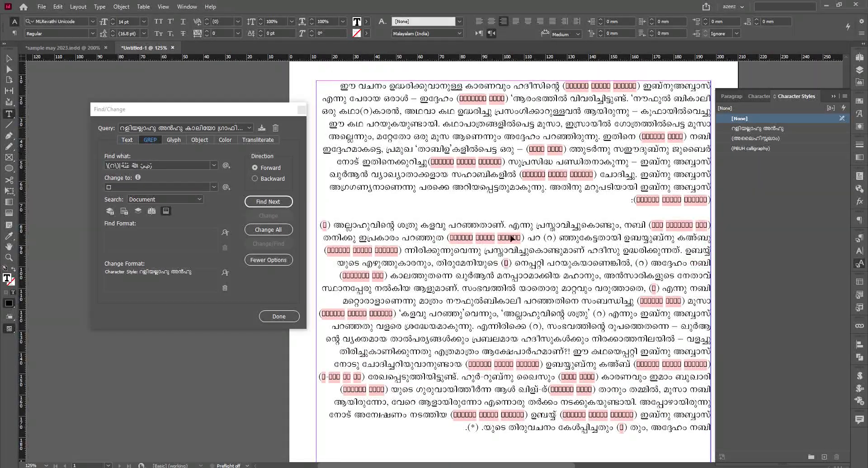
key(ctrl+v)
- Replace the matches of "(റ)" and "رَضِيَ اللهُ عَنْهُ" with the calligraphic symbol one by one through the whole document
click(267, 202)
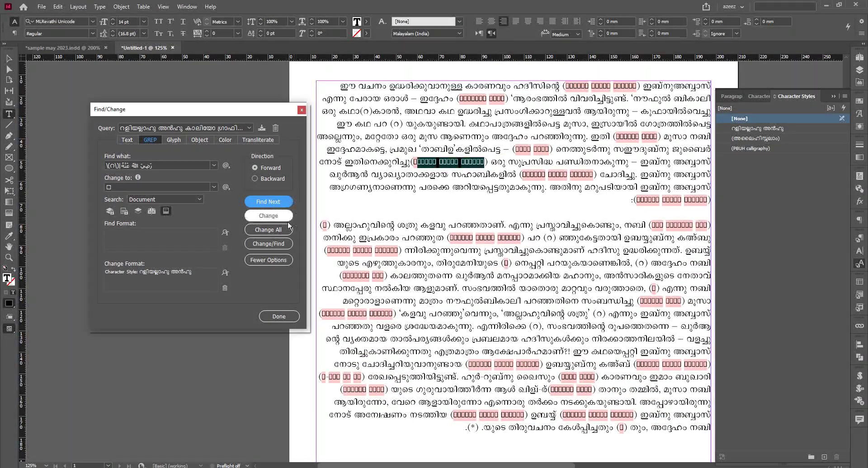
click(277, 215)
click(277, 202)
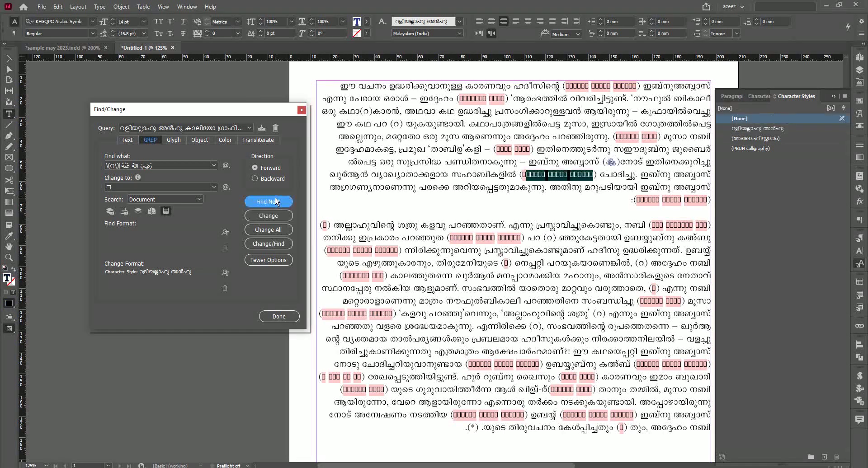
click(281, 246)
click(282, 245)
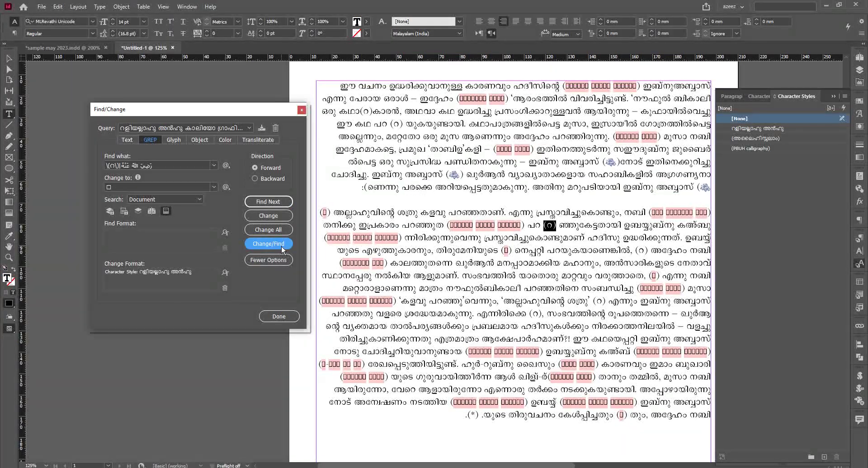
click(281, 245)
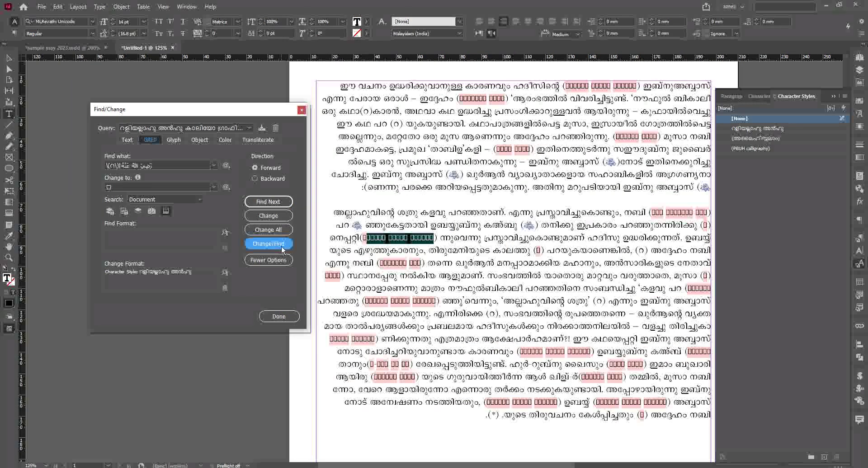
click(281, 245)
click(281, 246)
click(281, 246)
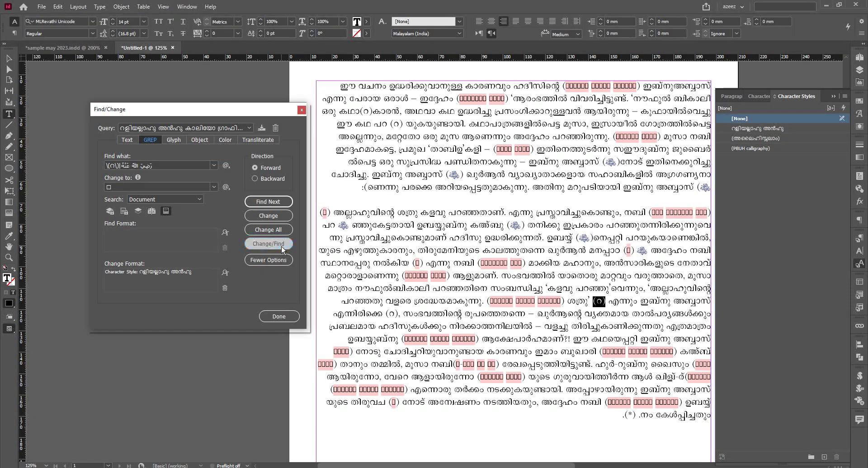
click(281, 246)
click(281, 246)
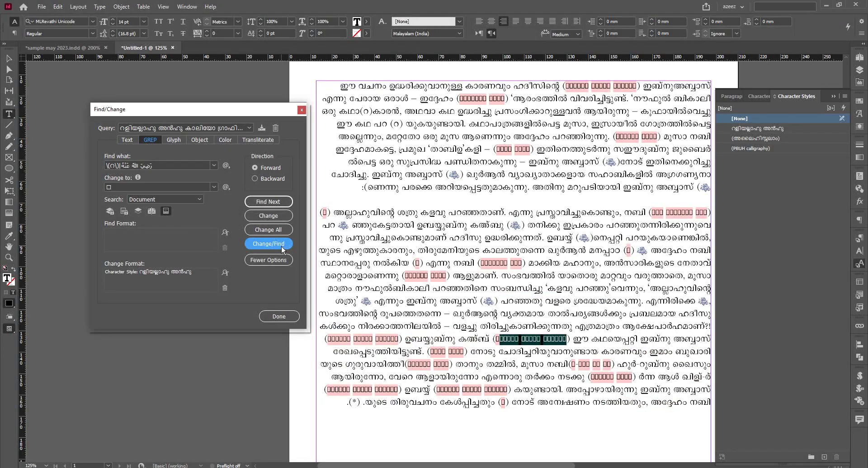
click(281, 246)
click(281, 245)
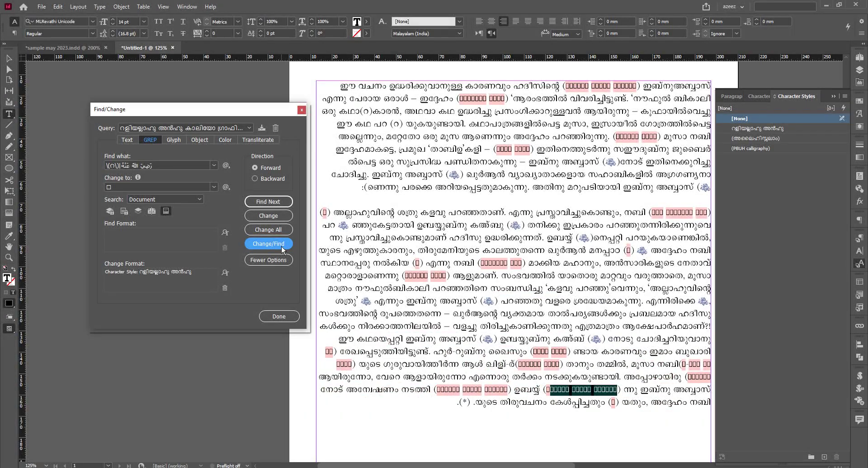
click(281, 246)
click(281, 246)
click(281, 246)
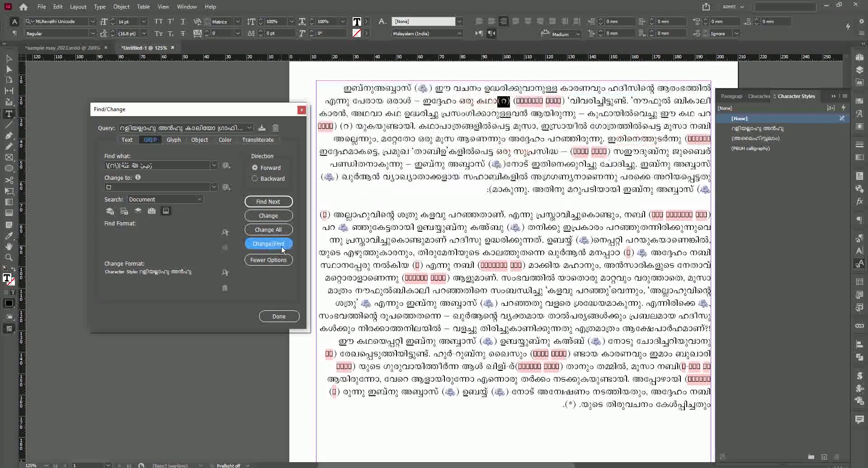
click(281, 246)
click(281, 246)
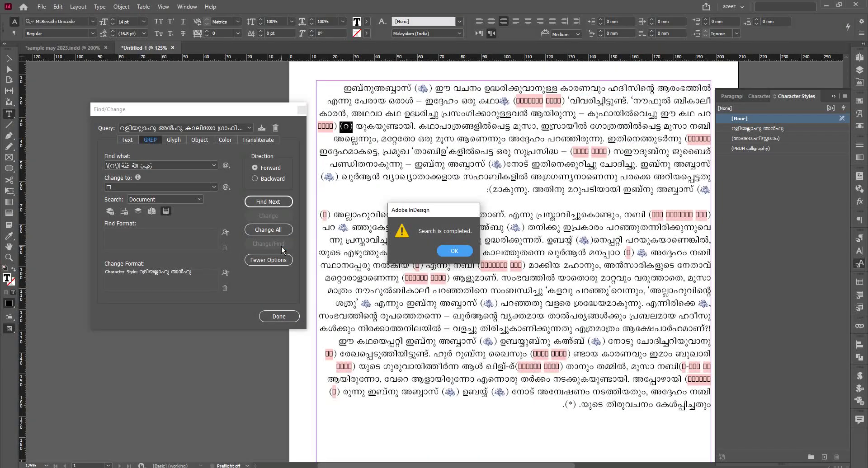
click(450, 251)
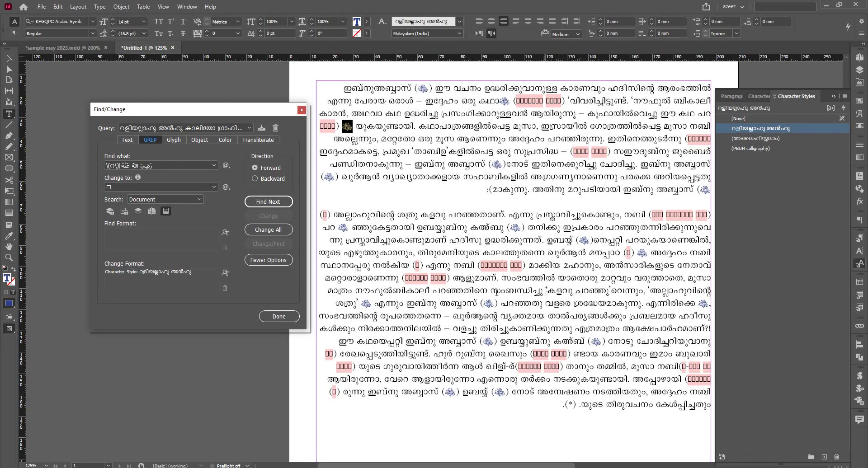
click(121, 166)
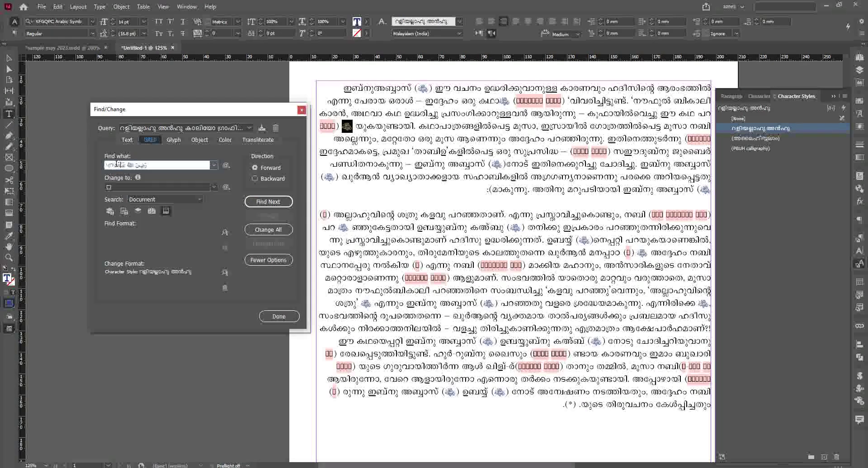
drag(119, 165, 117, 165)
click(118, 165)
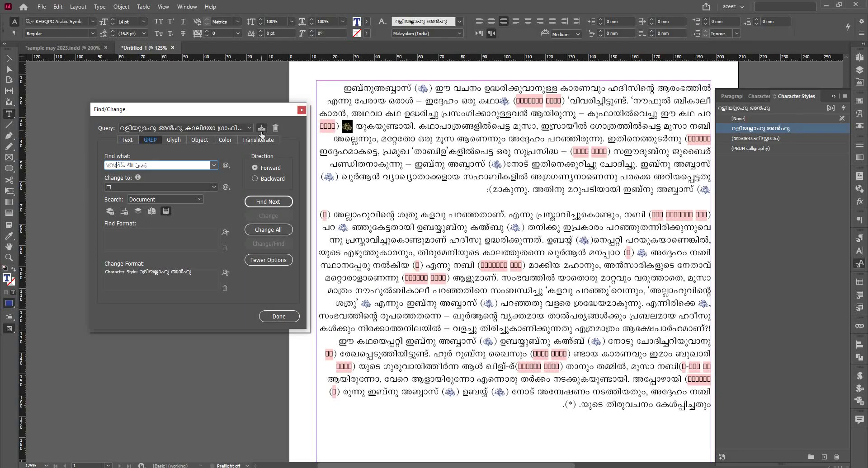
click(315, 148)
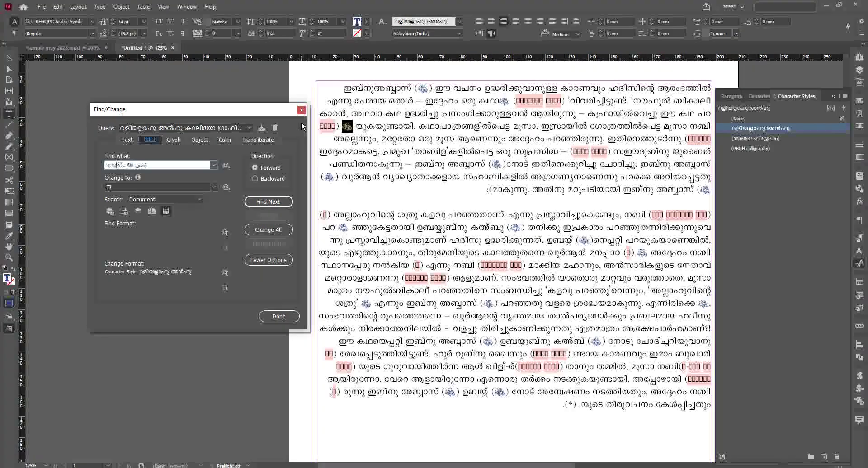